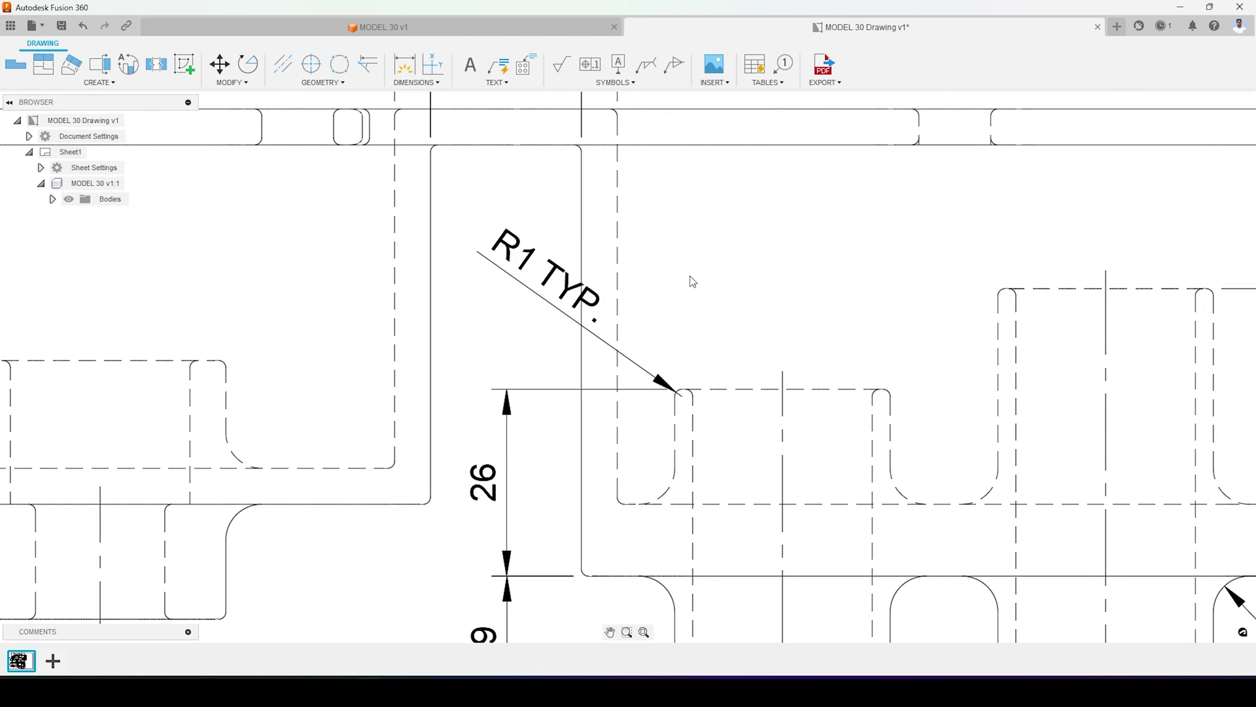
- Reposition the R1 TYP. radius dimension text beside the boss fillet in the front view
left_click(538, 301)
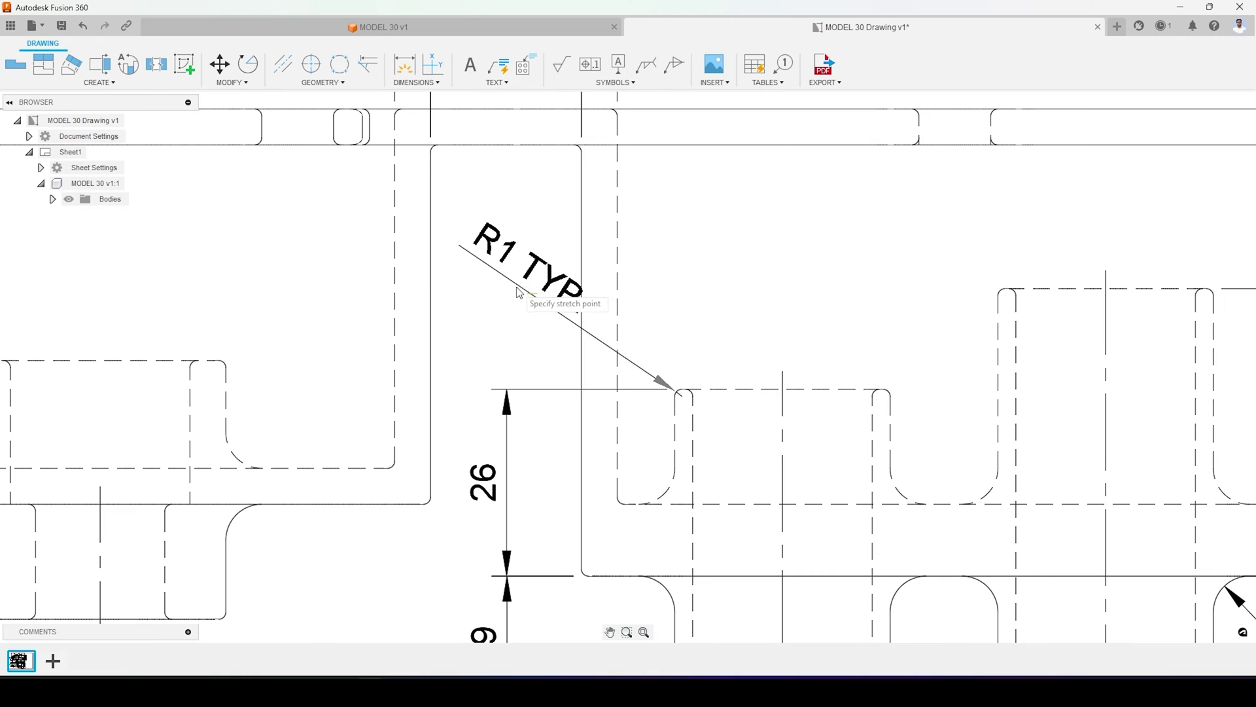
left_click(512, 288)
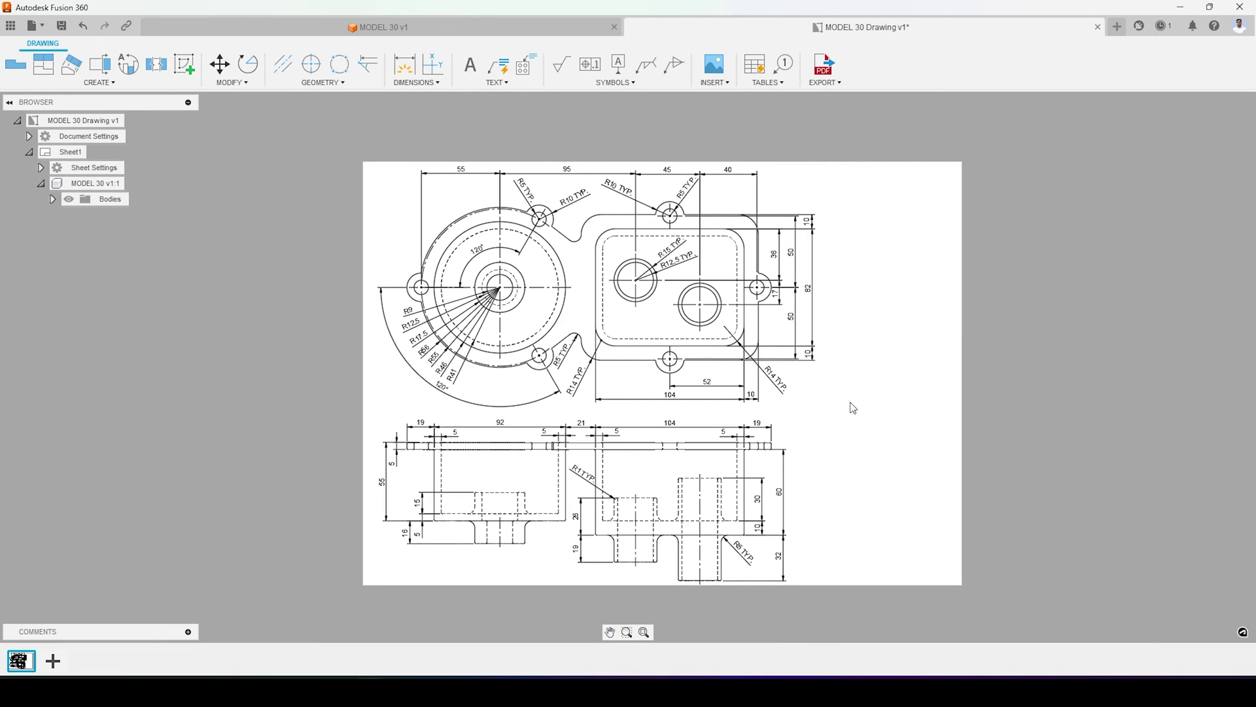
- Export all sheets as a PDF named MODEL 30 Drawing to the Dropbox model folder on the computer
scroll(833, 402, "up", 1)
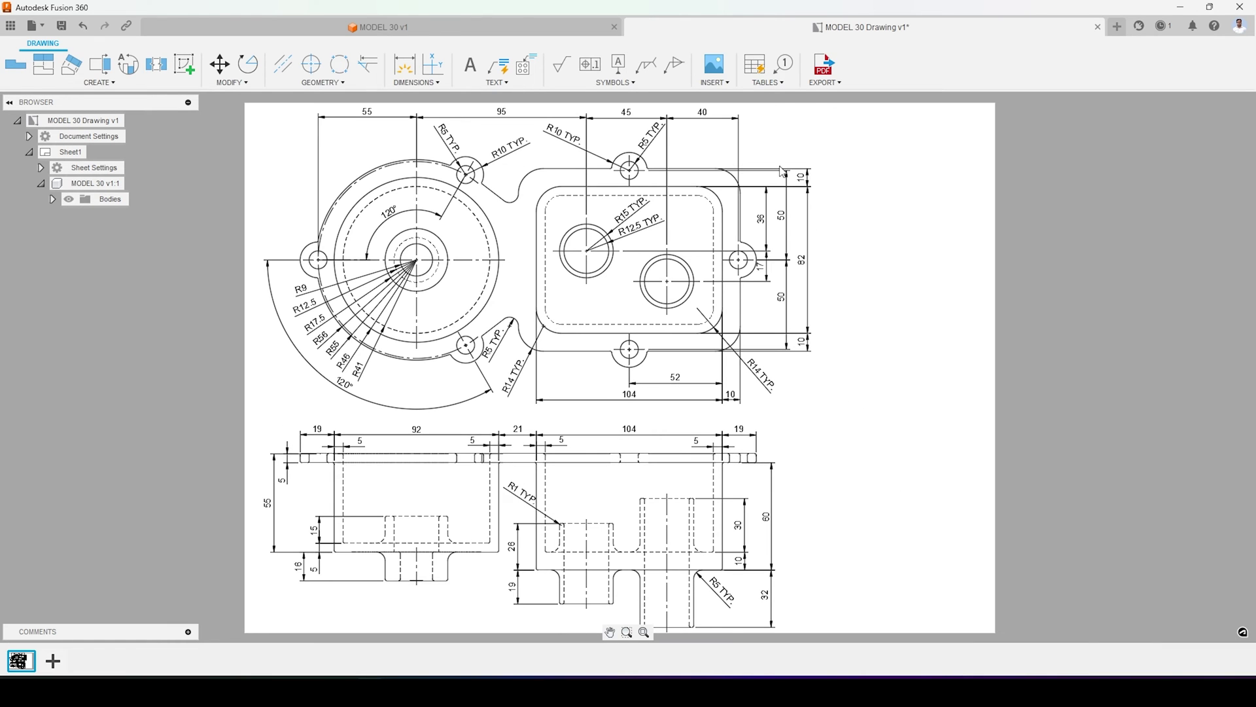
left_click(824, 69)
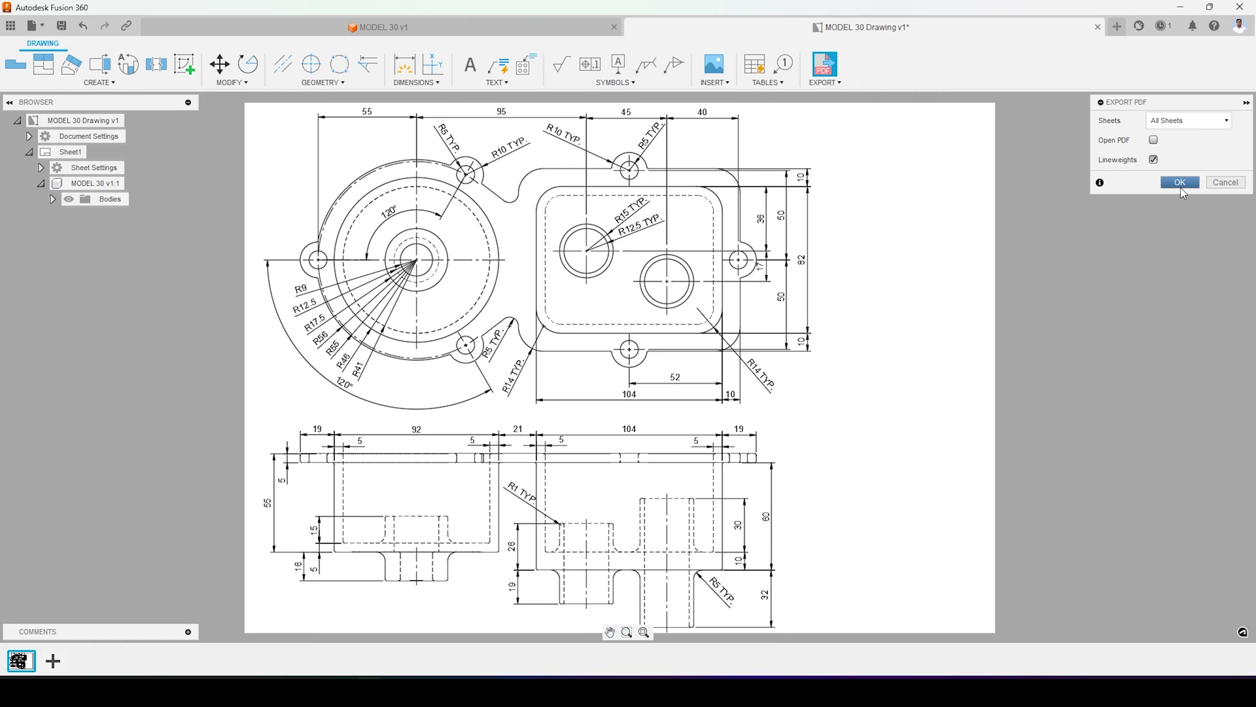
left_click(1180, 182)
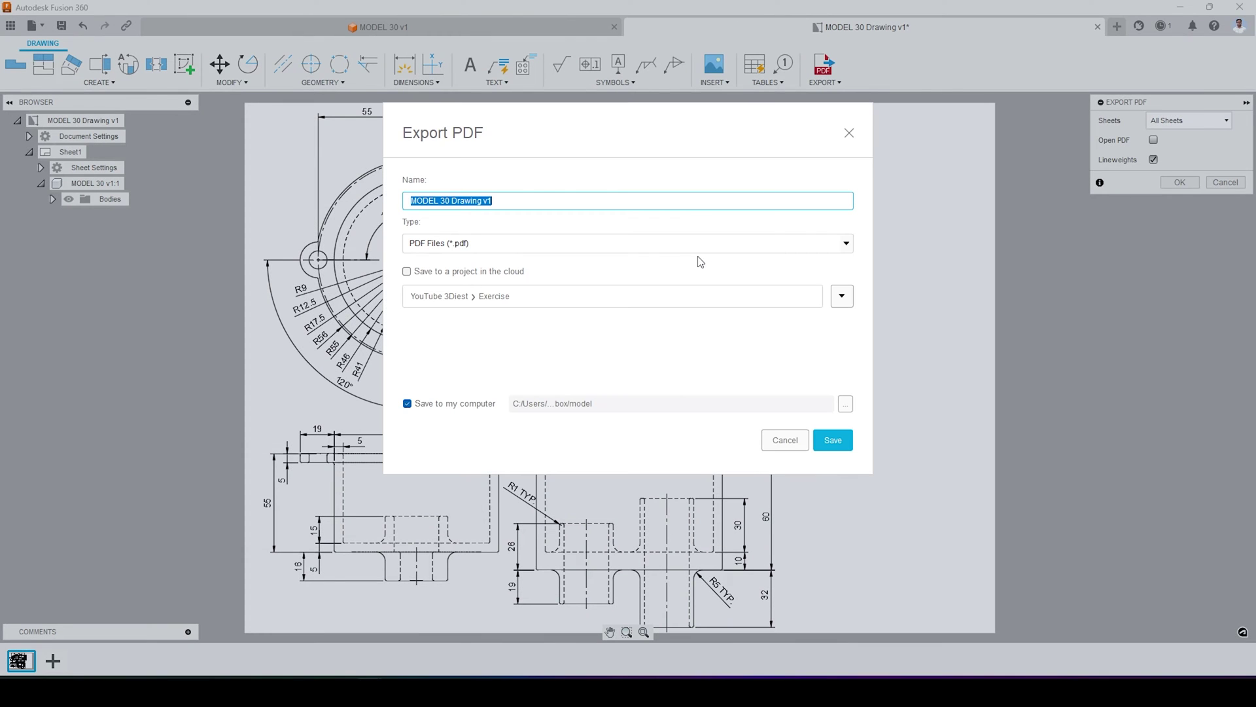
left_click(497, 200)
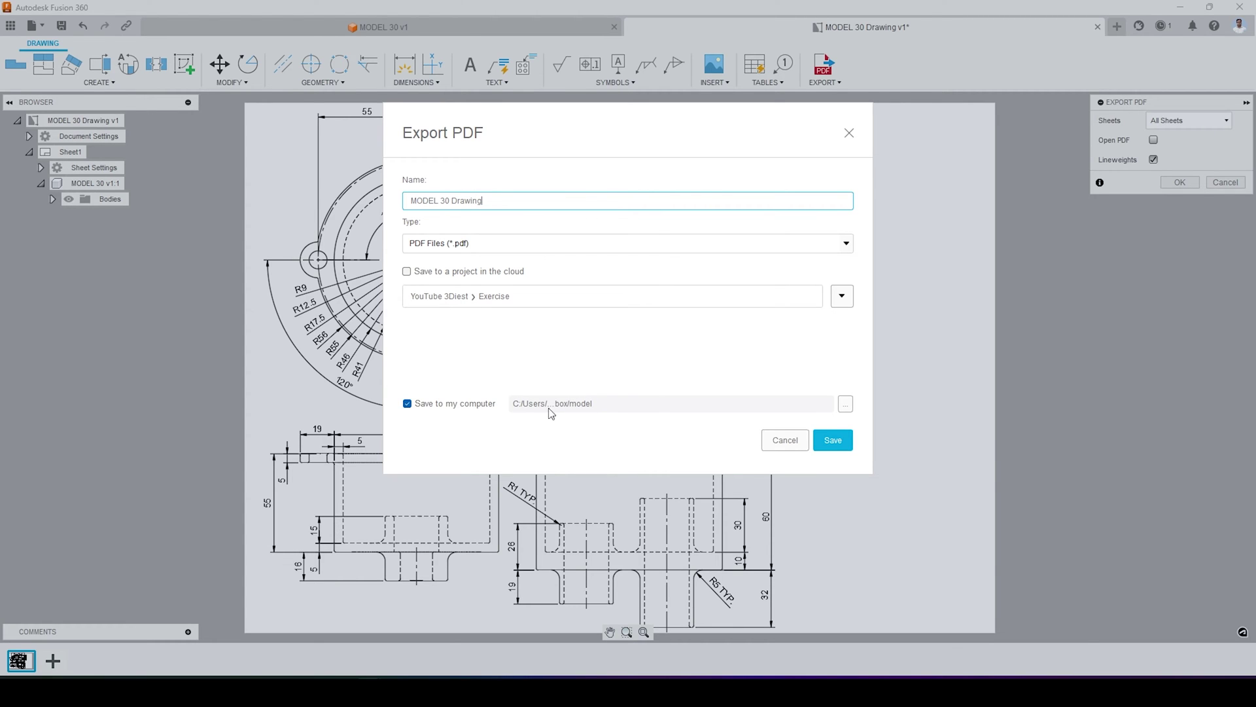
left_click(845, 402)
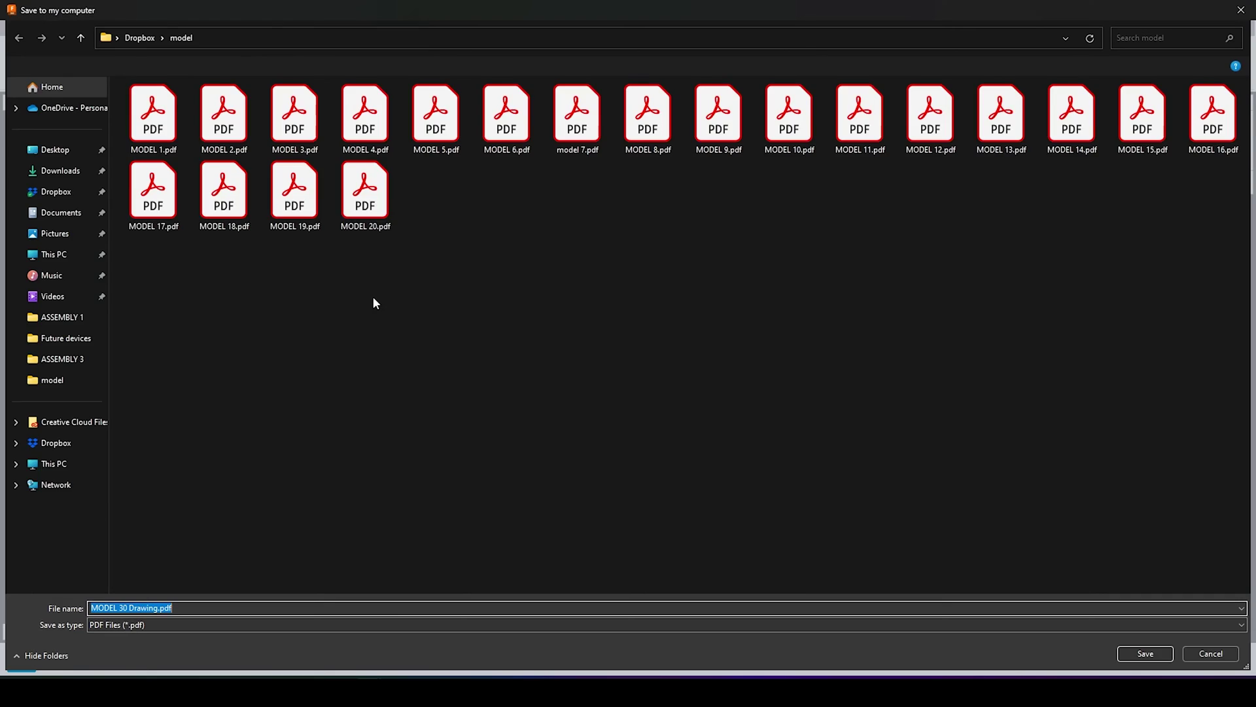
key("Return")
left_click(832, 437)
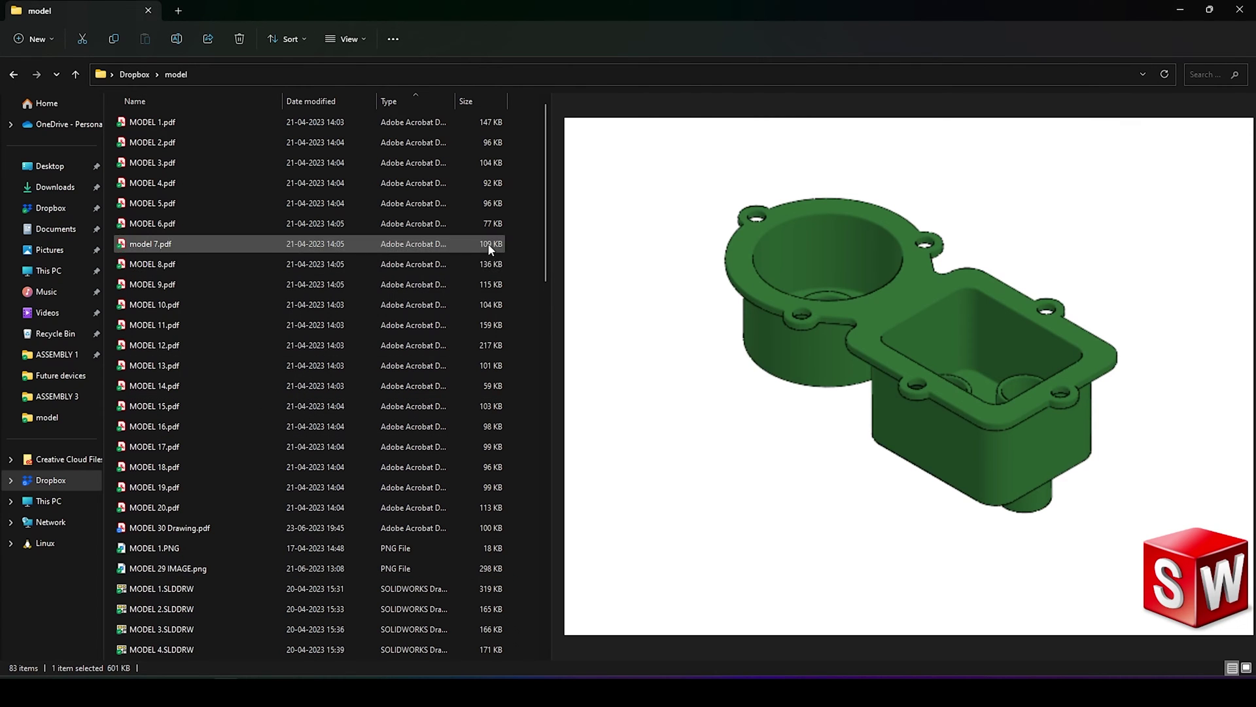
- Find MODEL 30 Drawing.pdf in the model folder and open it to check the exported drawing
scroll(547, 294, "down", 1)
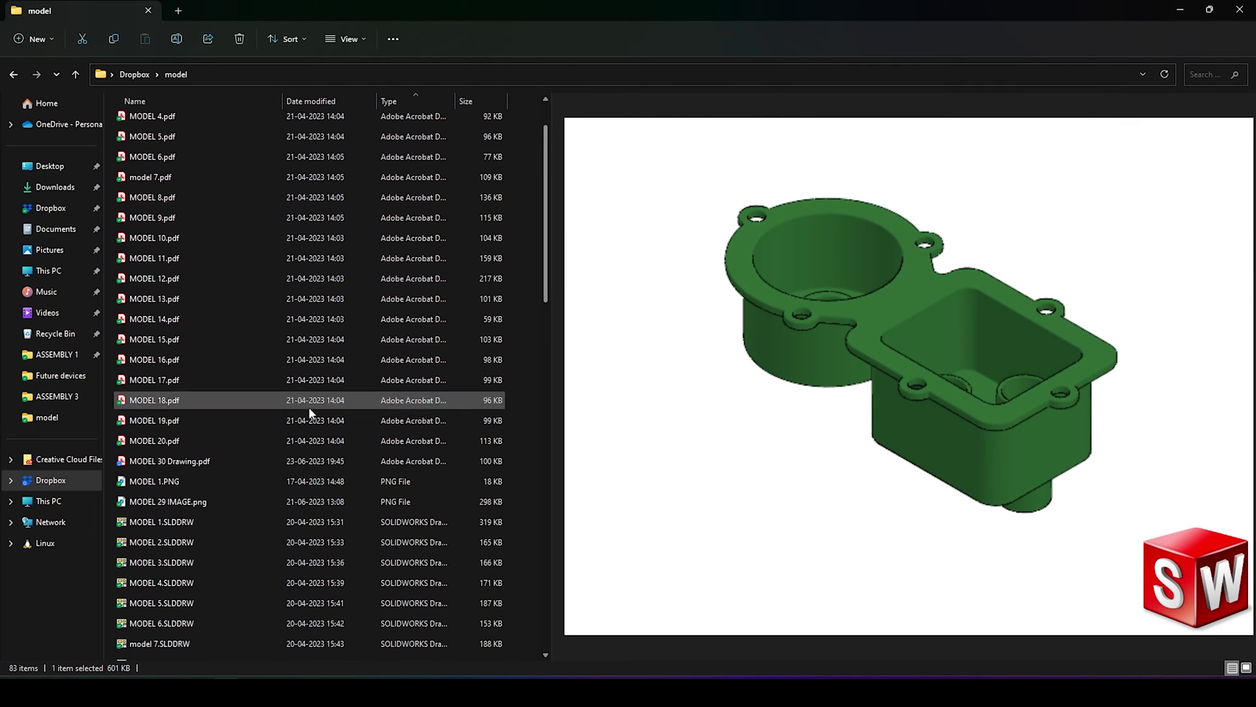
left_click(179, 462)
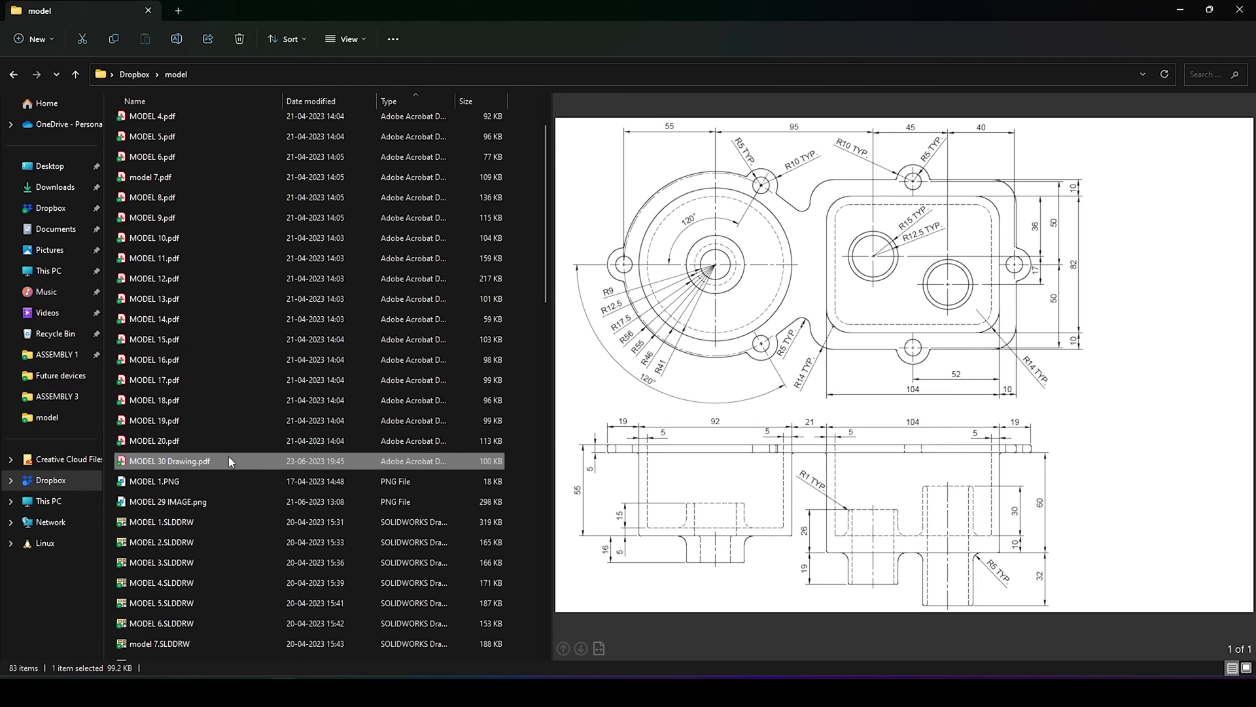
double_click(227, 458)
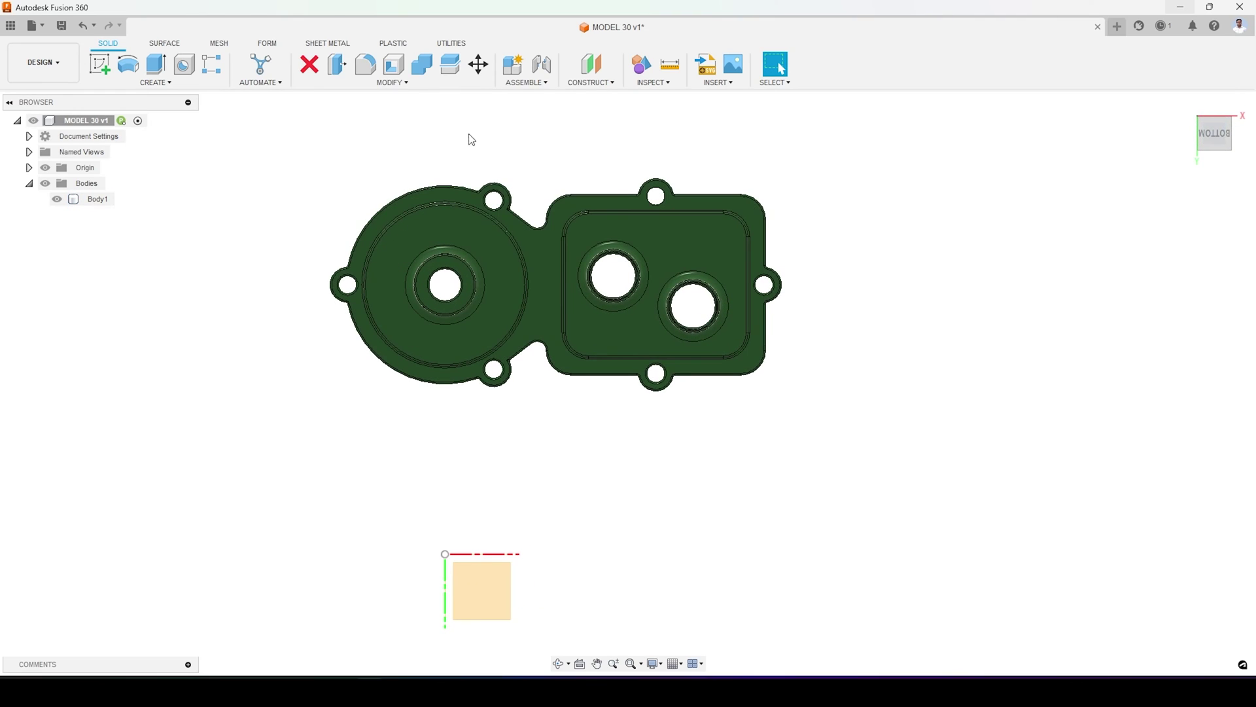
- In the MODEL 30 v1 design, move the whole body about 155.54 mm along Y towards the origin
left_click(479, 63)
left_click_drag(850, 451, 227, 164)
scroll(571, 220, "down", 3)
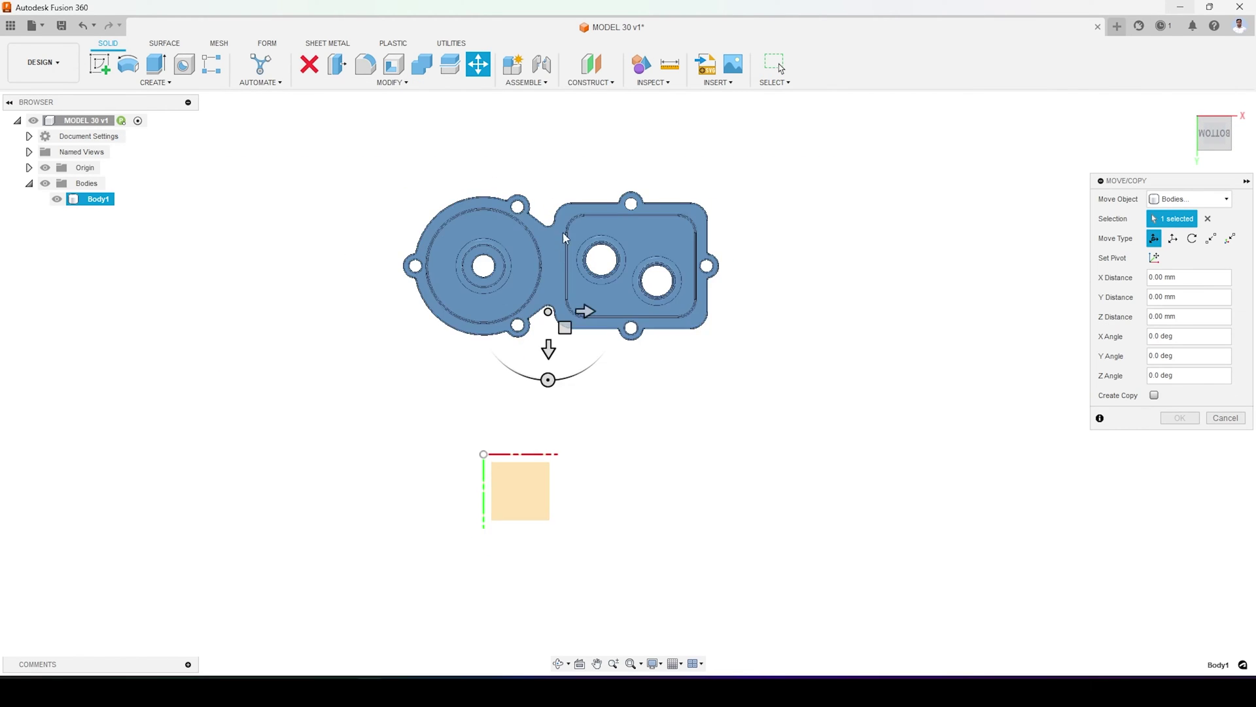
scroll(556, 410, "up", 2)
left_click_drag(549, 290, 547, 513)
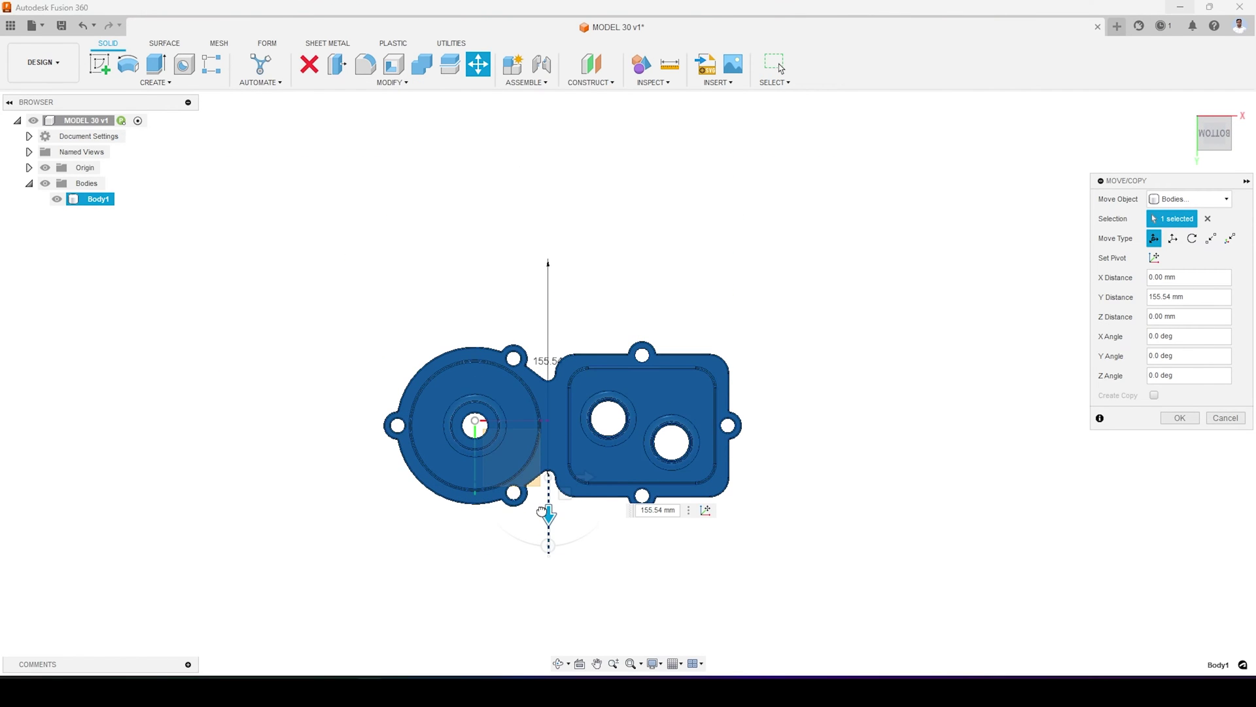
scroll(559, 507, "up", 2)
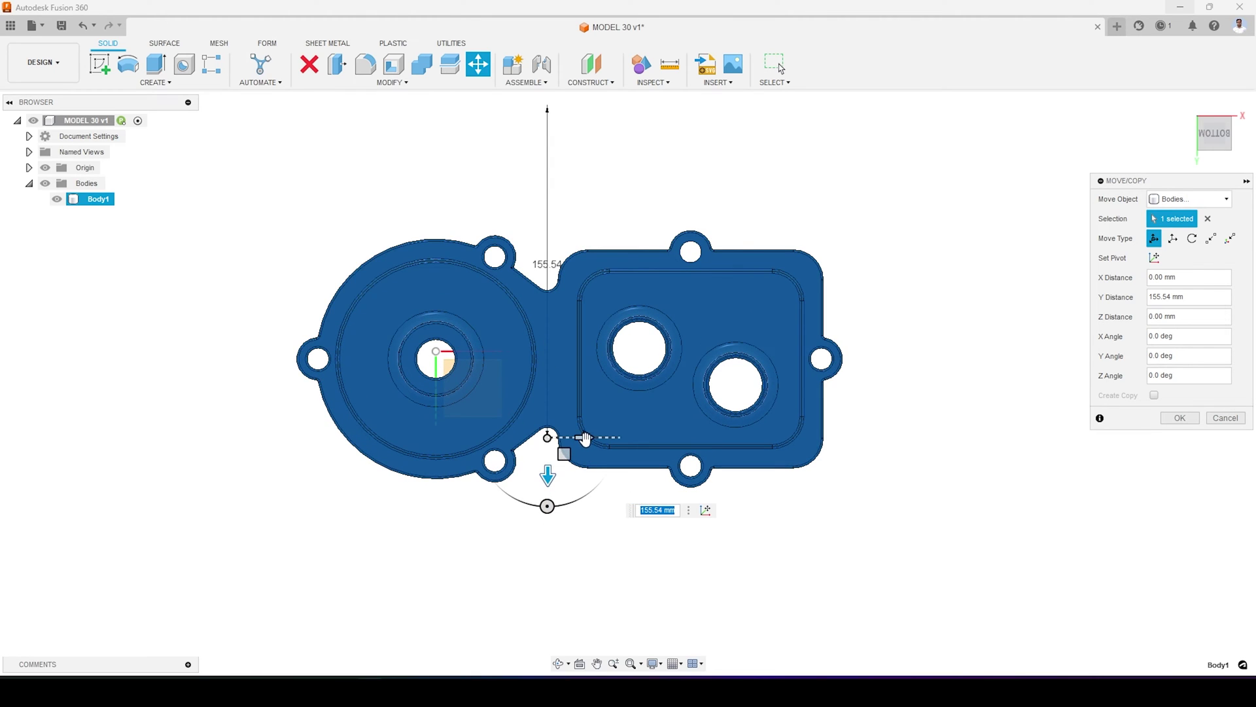
- Adjust the body's position in the bottom view and an adjacent view to line it up with the origin, and finish the move
left_click_drag(556, 484, 439, 416)
scroll(613, 329, "down", 2)
left_click(1217, 112)
left_click_drag(439, 302, 464, 399)
left_click(1171, 417)
scroll(622, 426, "down", 3)
middle_click_drag(622, 426, 558, 456, "shift")
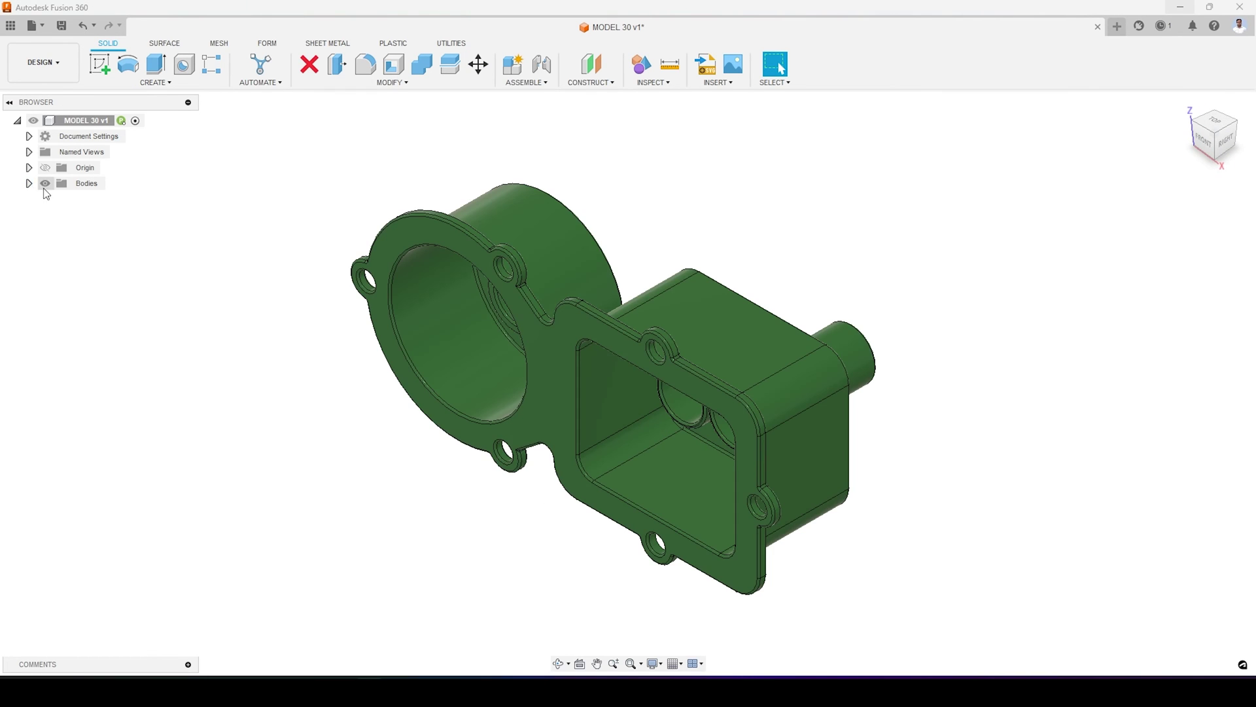
- Switch the design to the Animation workspace
left_click(52, 59)
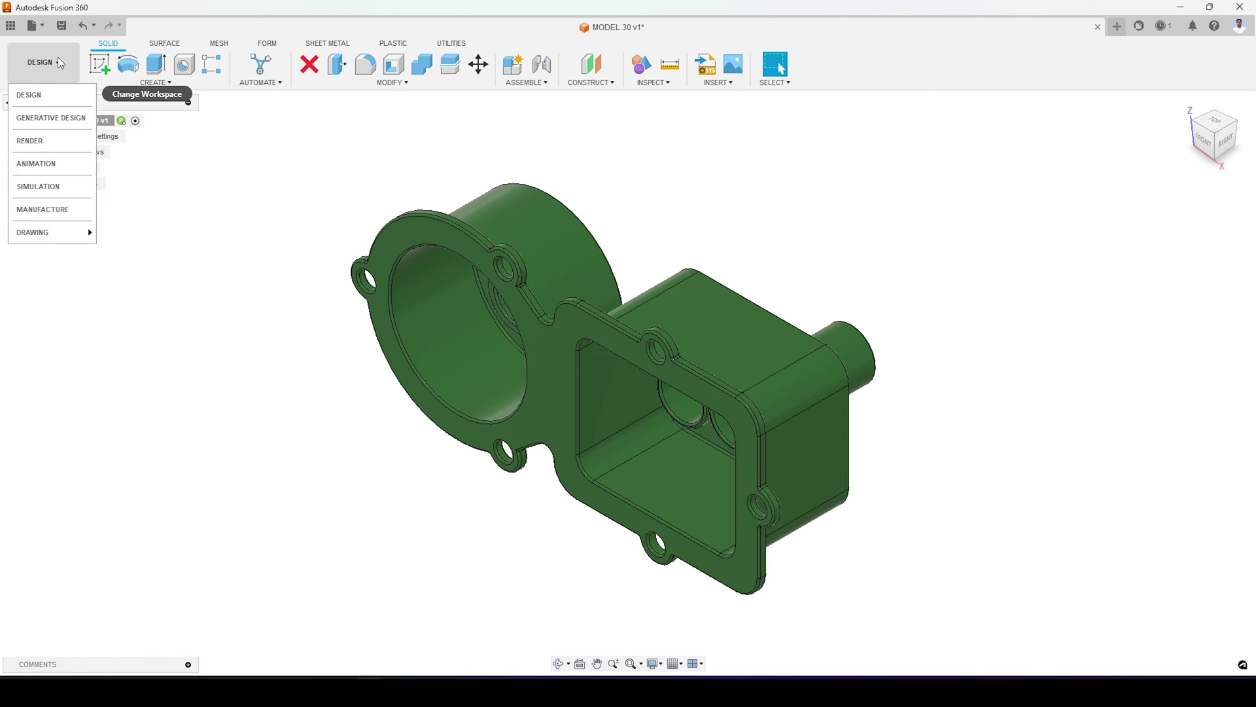
left_click(46, 168)
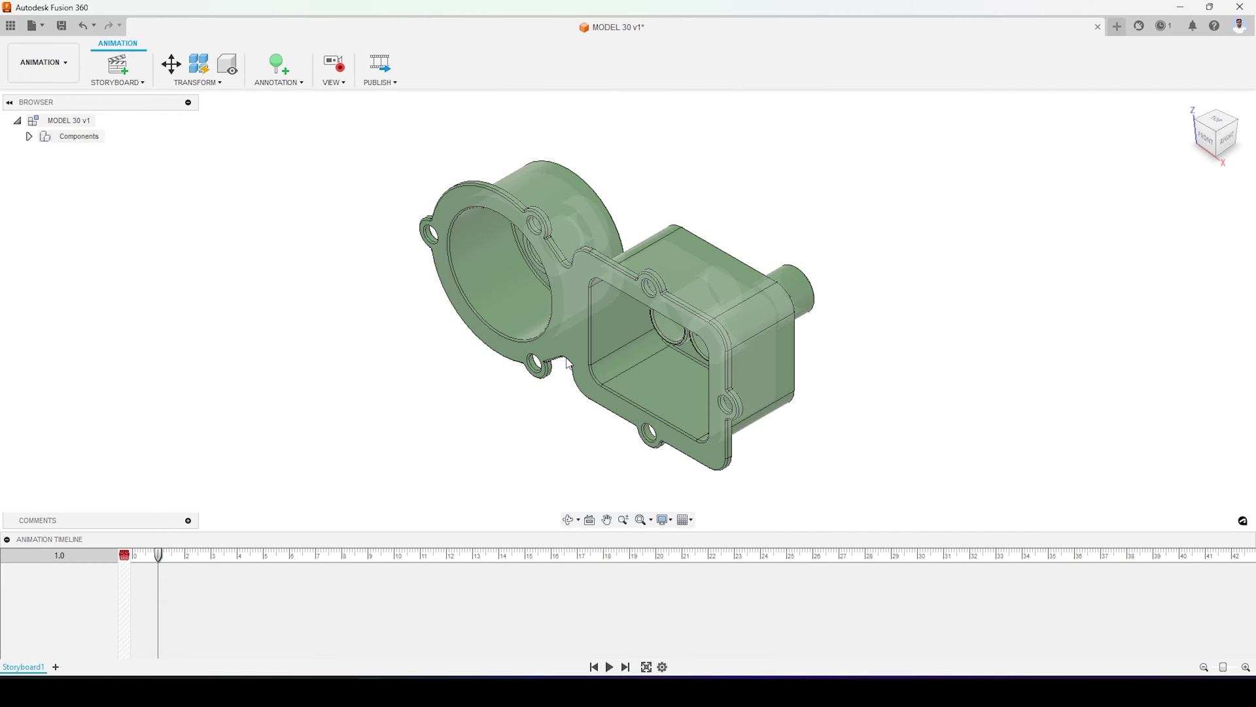
scroll(566, 363, "down", 3)
scroll(592, 265, "up", 3)
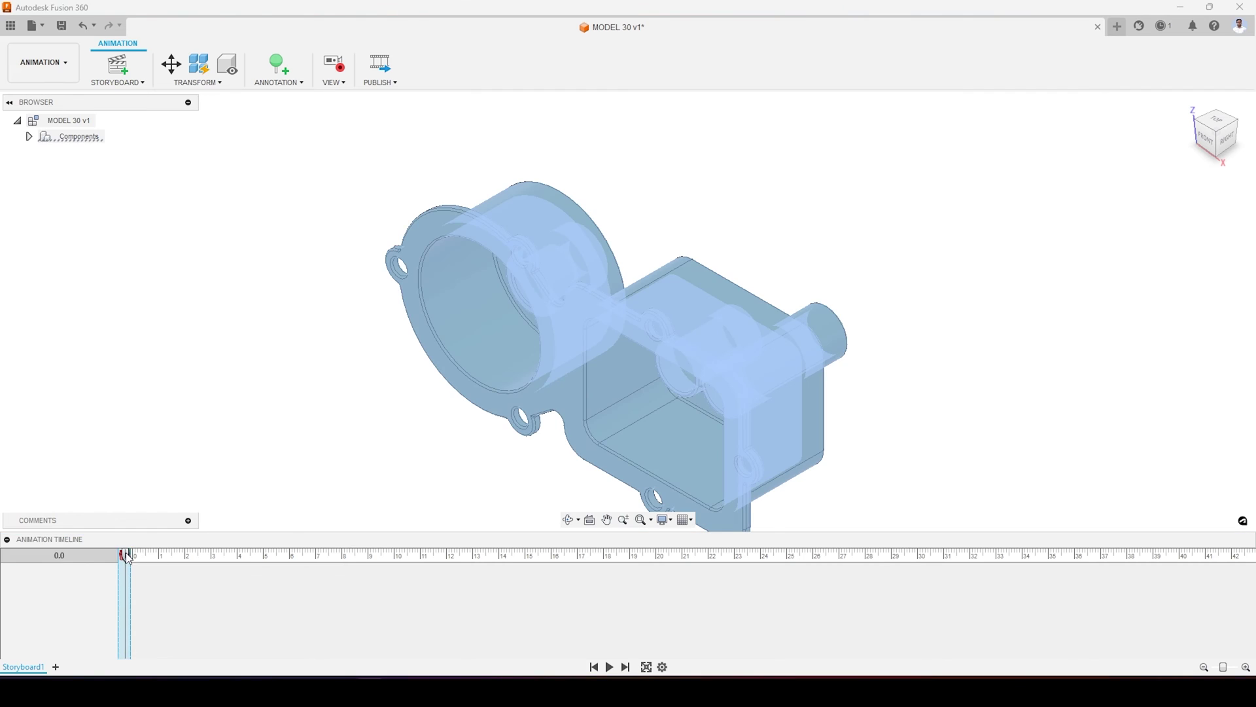
- Add a rotation of the housing component ending at 8 seconds on the timeline, and play the animation
left_click_drag(126, 557, 341, 561)
left_click(172, 64)
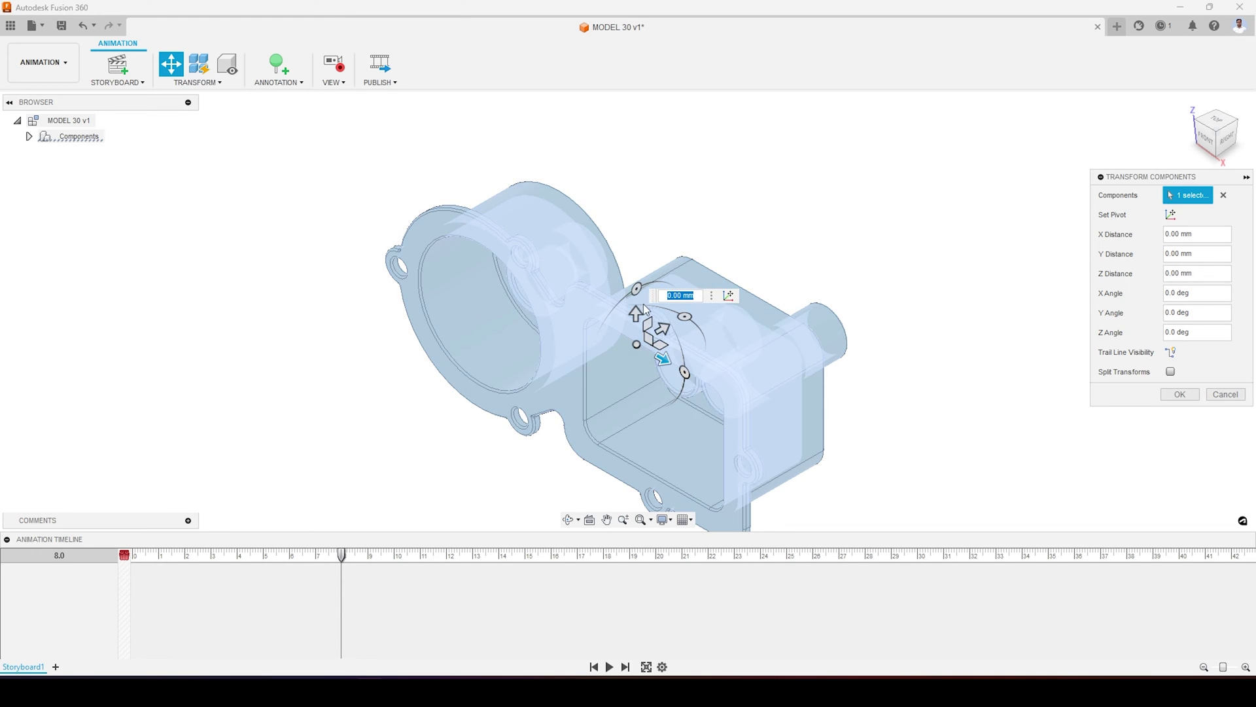
left_click(684, 318)
key("Return")
left_click(608, 668)
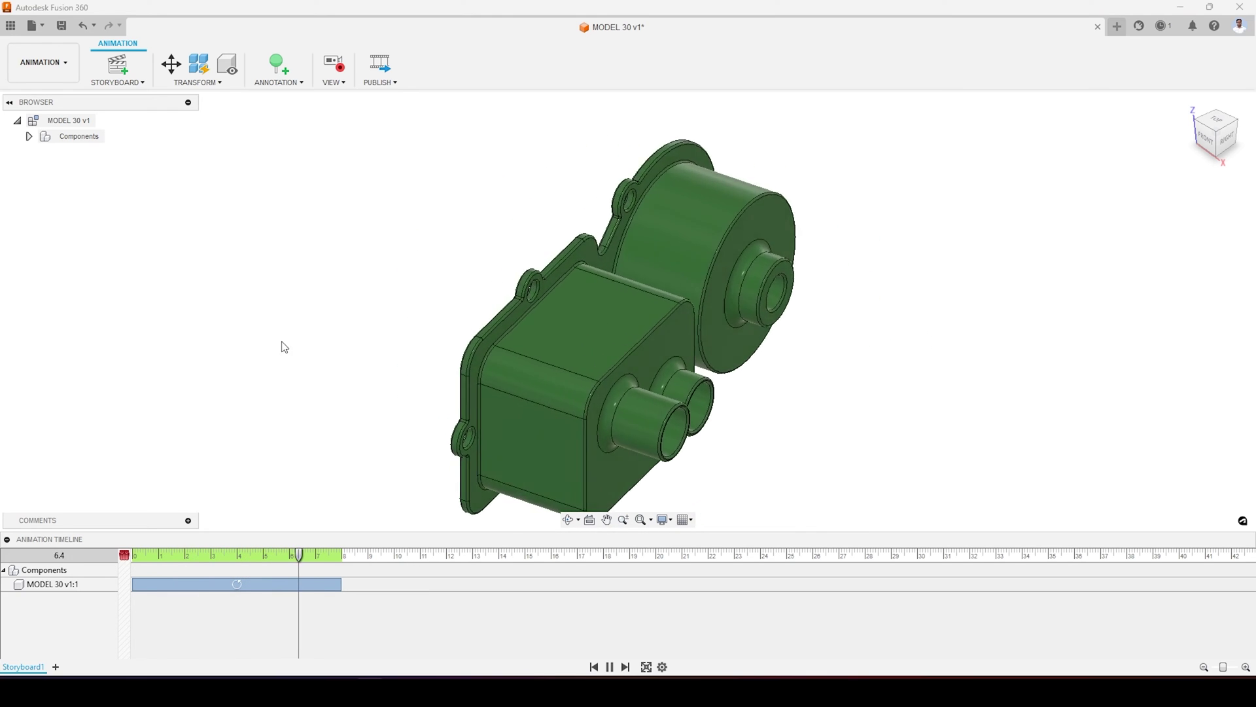
- Publish the current storyboard as a 1920 x 1080 AVI video named MODEL 30 v1 to the model folder on the computer
left_click(379, 63)
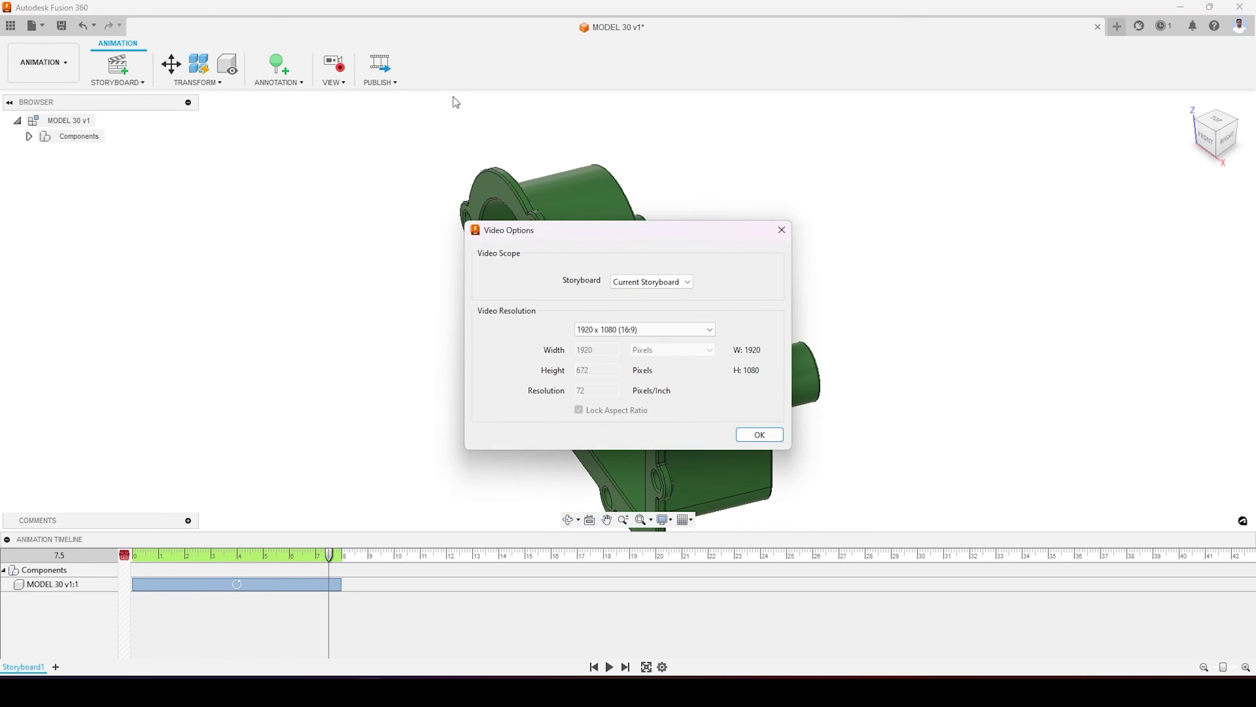
left_click(749, 444)
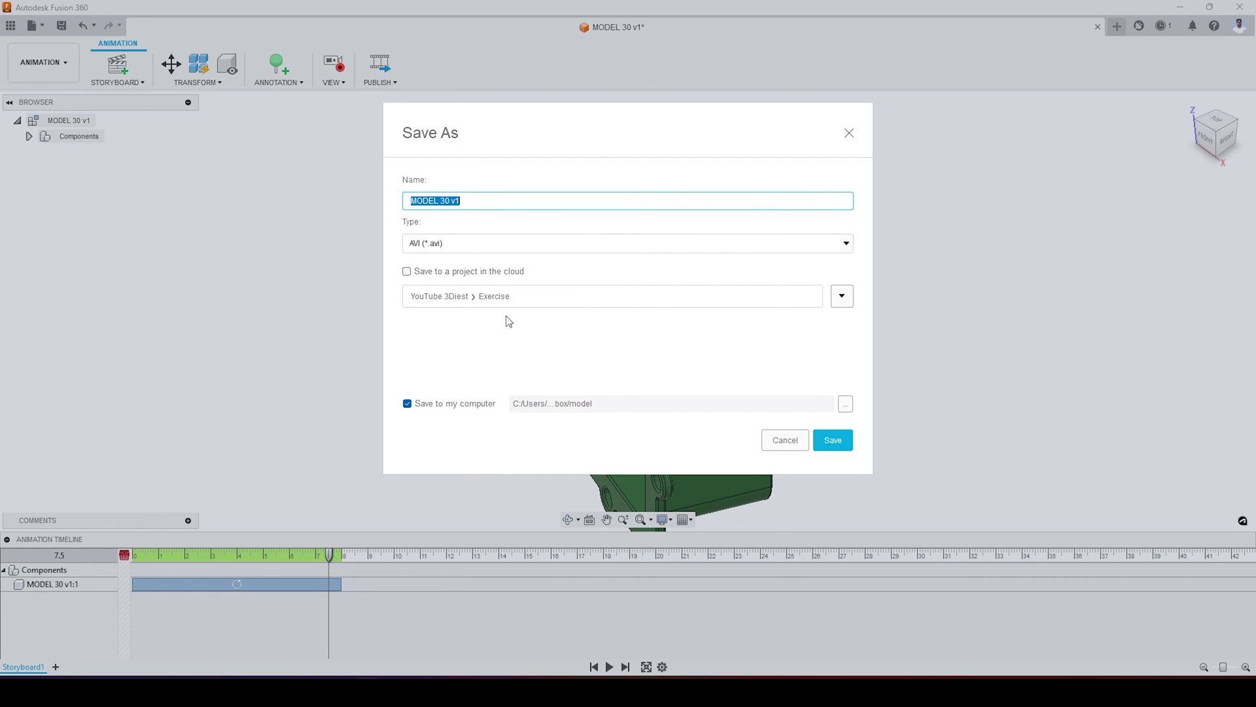
left_click(832, 439)
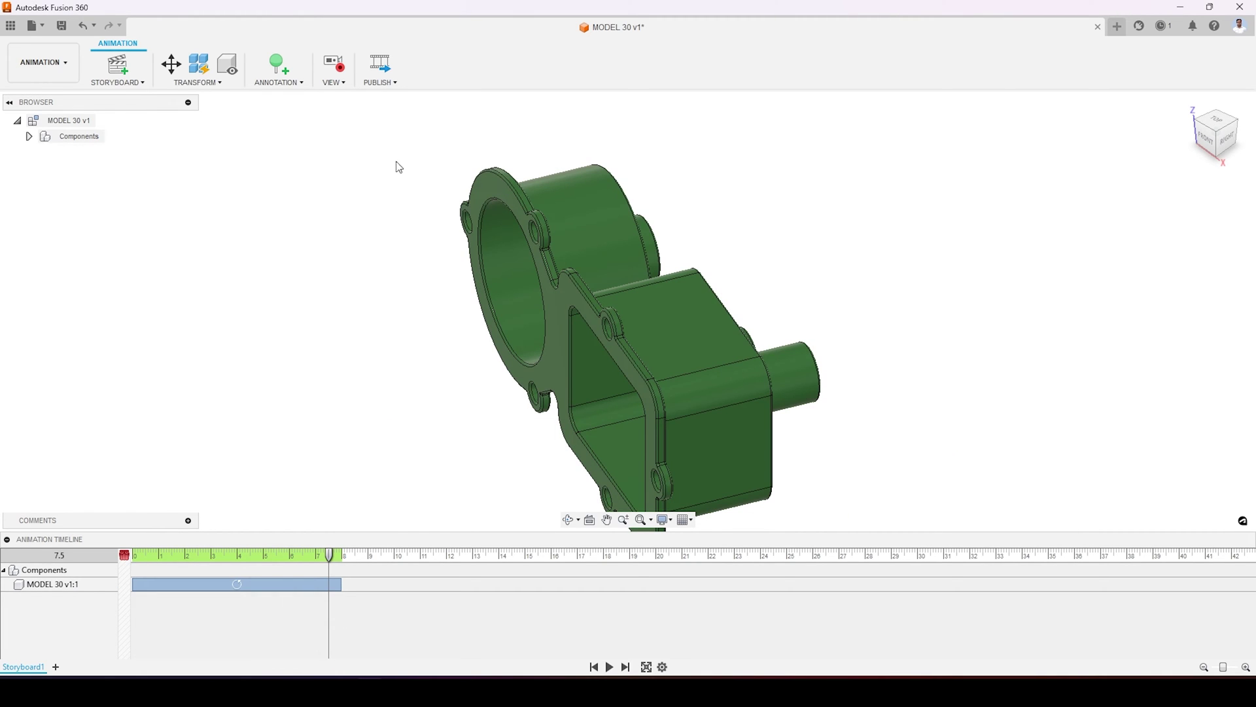
- Close the MODEL 30 v1 design and save its changes with the version description User Saved
left_click(1098, 27)
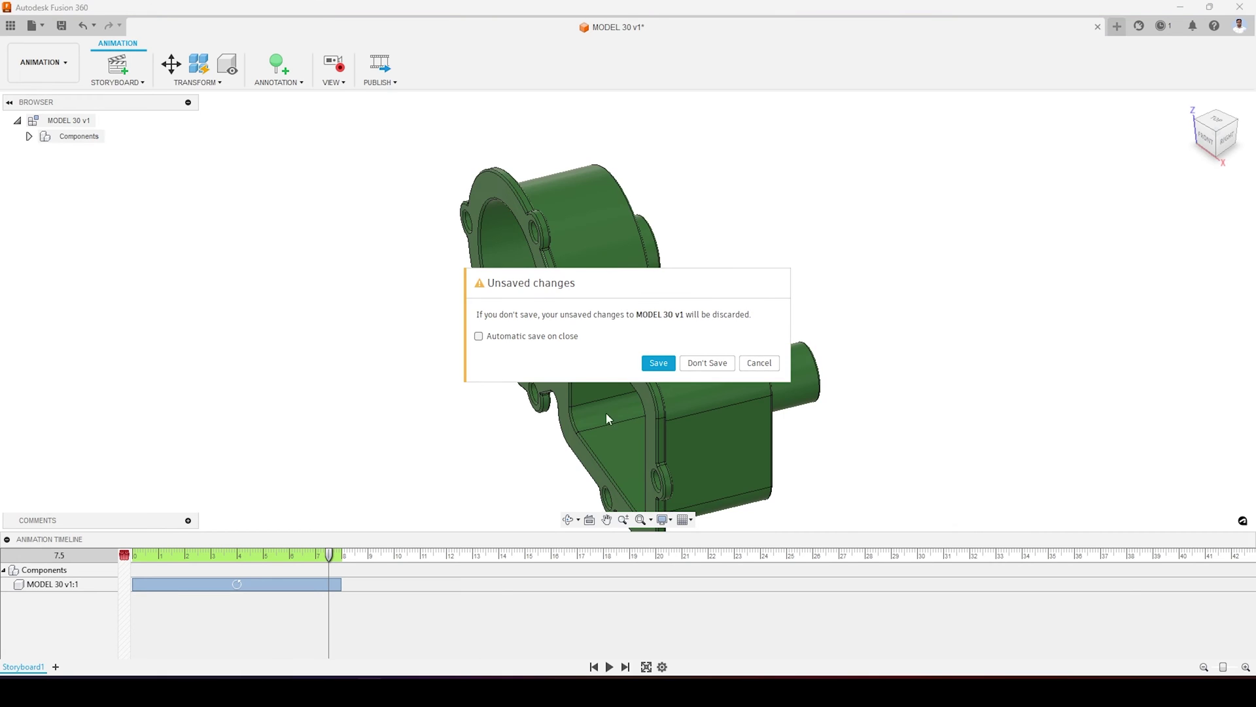
left_click(662, 364)
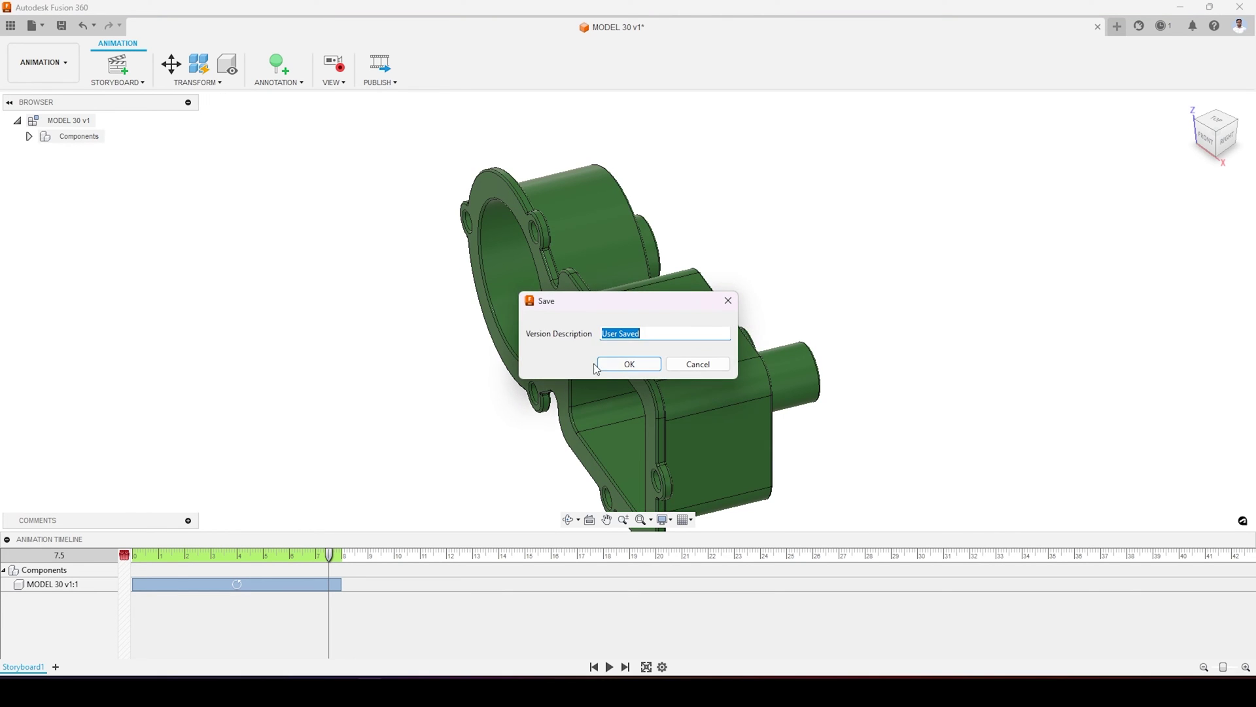
left_click(605, 370)
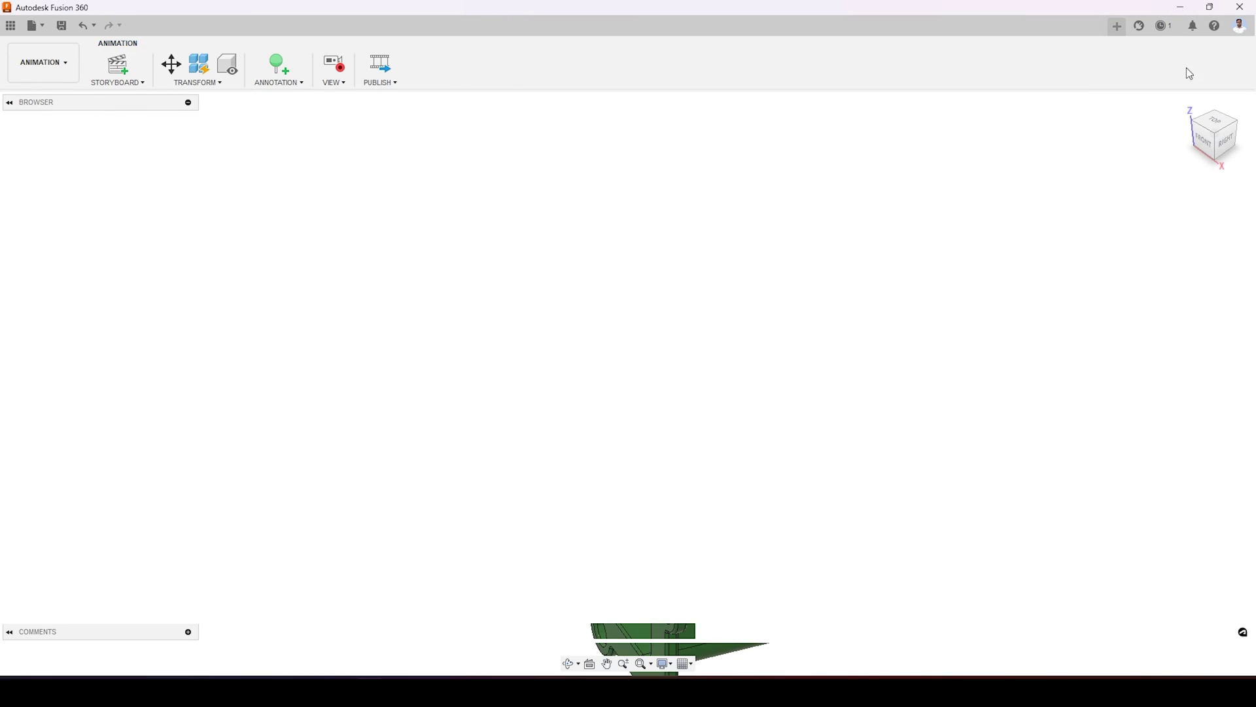
- Switch to the model folder in File Explorer and select the exported MODEL 30 v1.avi video
left_click(1184, 8)
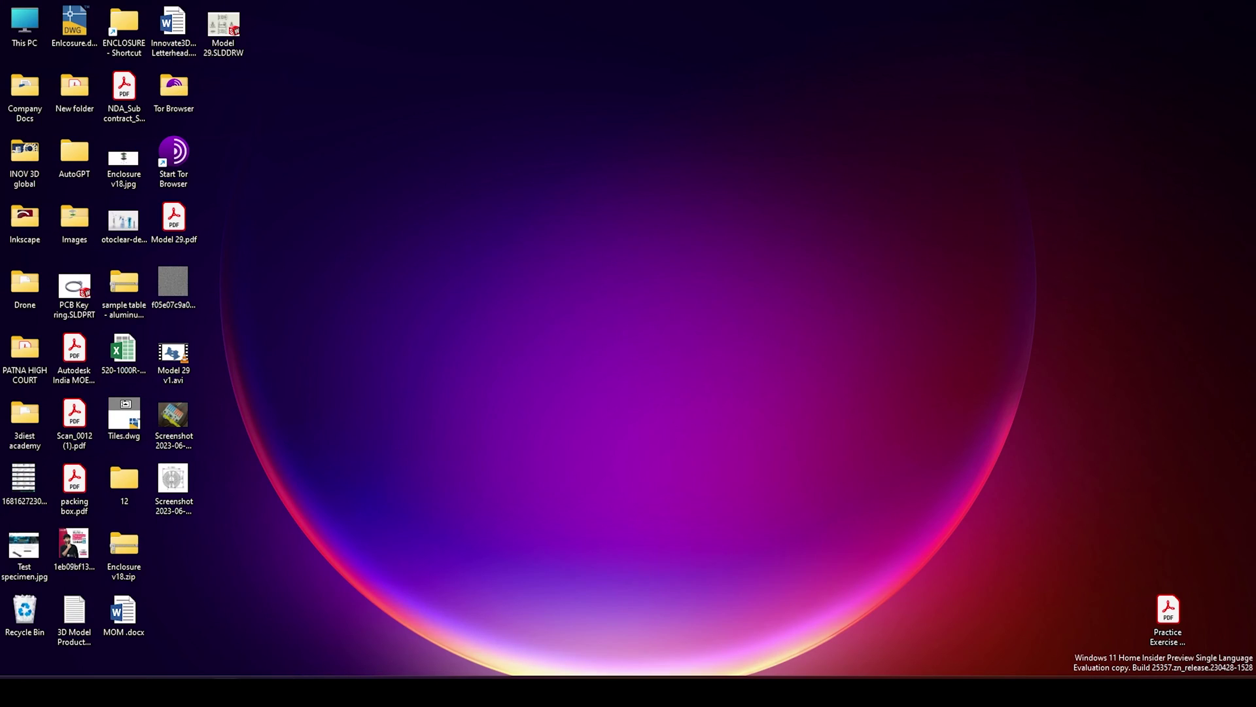
left_click(262, 692)
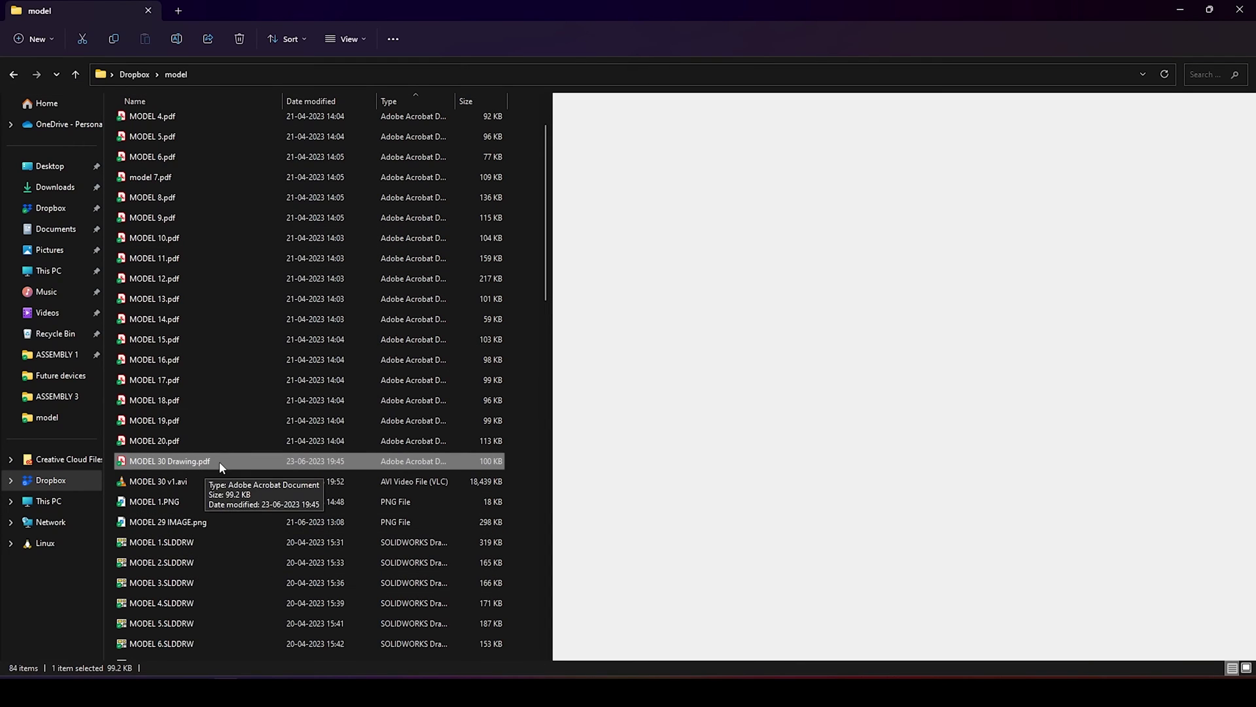
left_click(204, 481, "ctrl")
left_click(227, 478, "ctrl")
left_click(225, 476, "ctrl")
left_click(226, 479, "ctrl")
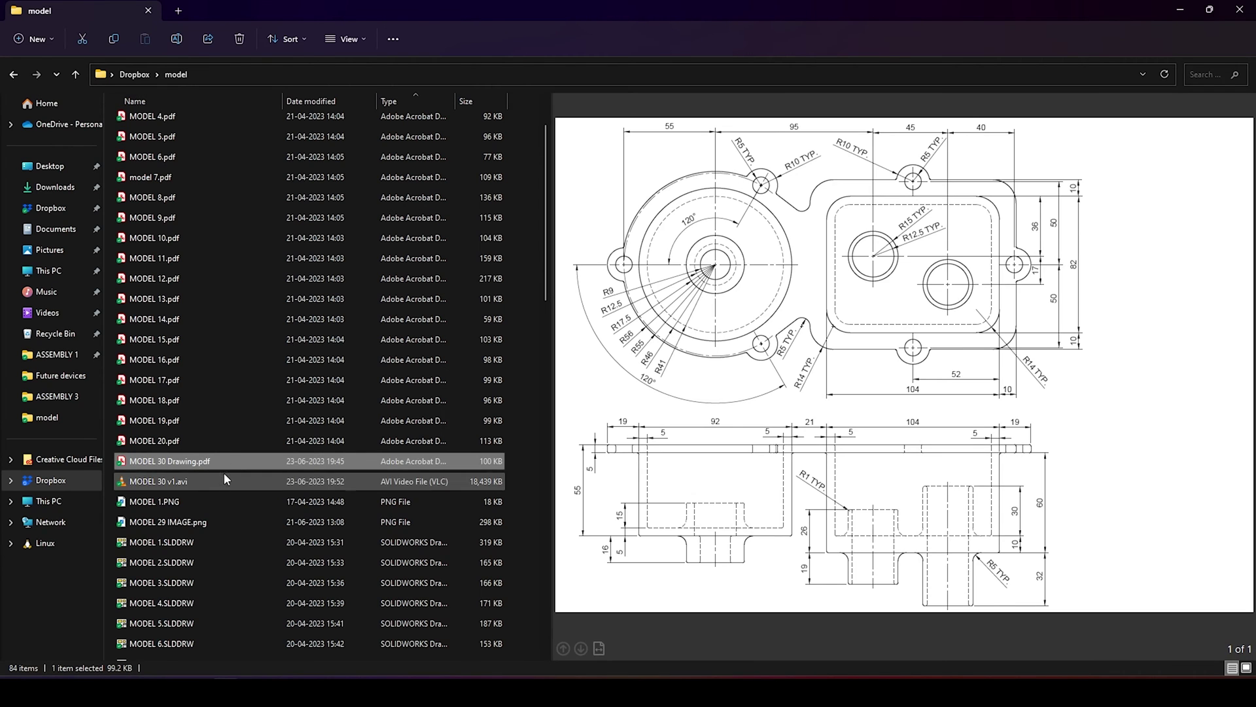
left_click(226, 478)
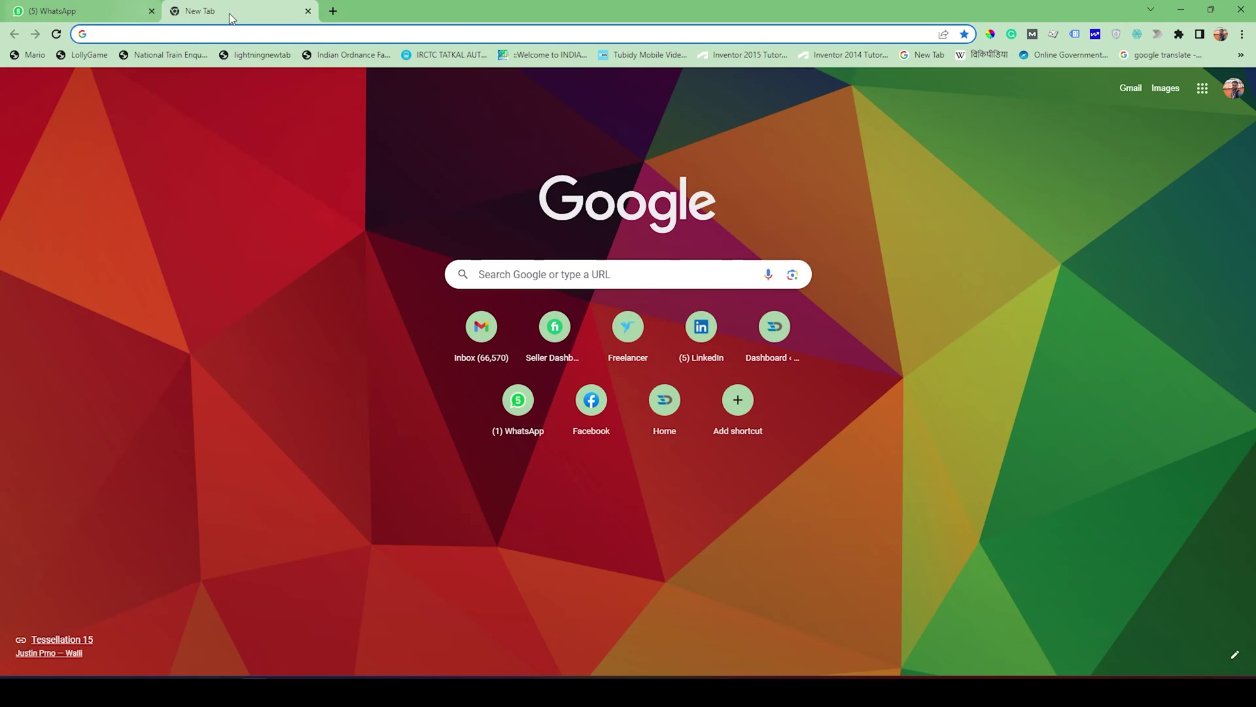
- Open the Canva home page in a new browser tab
left_click(240, 36)
type("Canva")
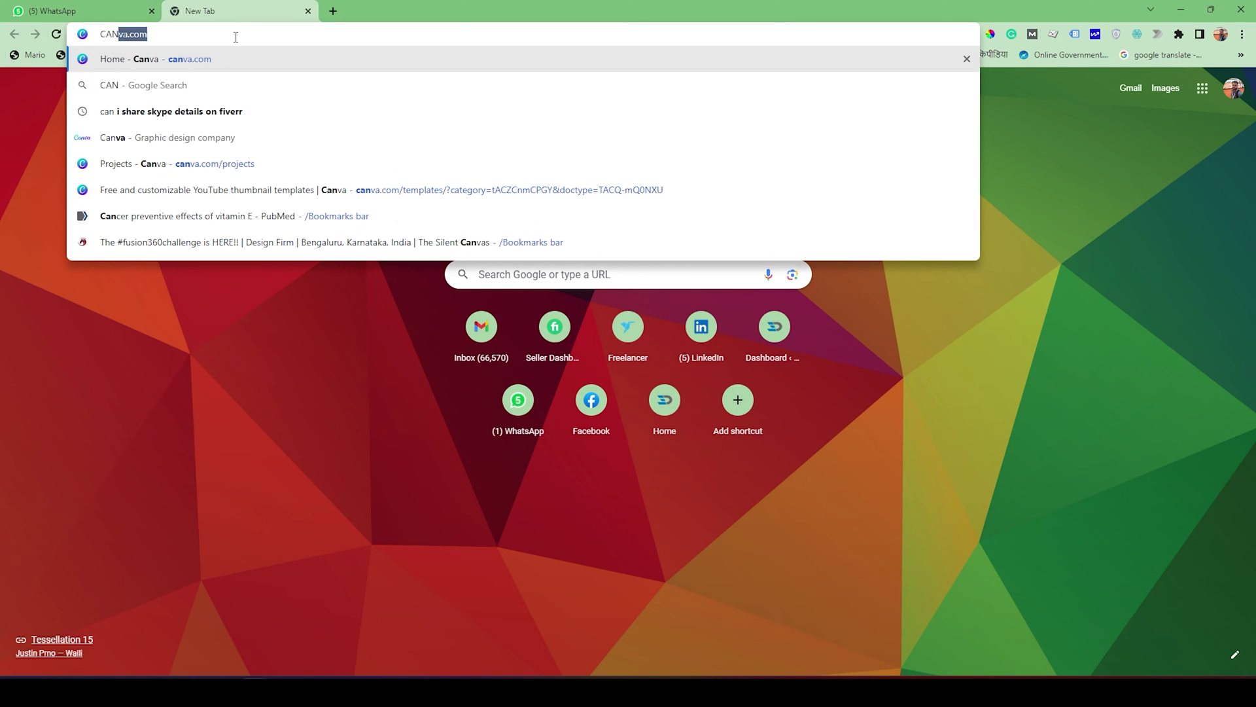
key("Return")
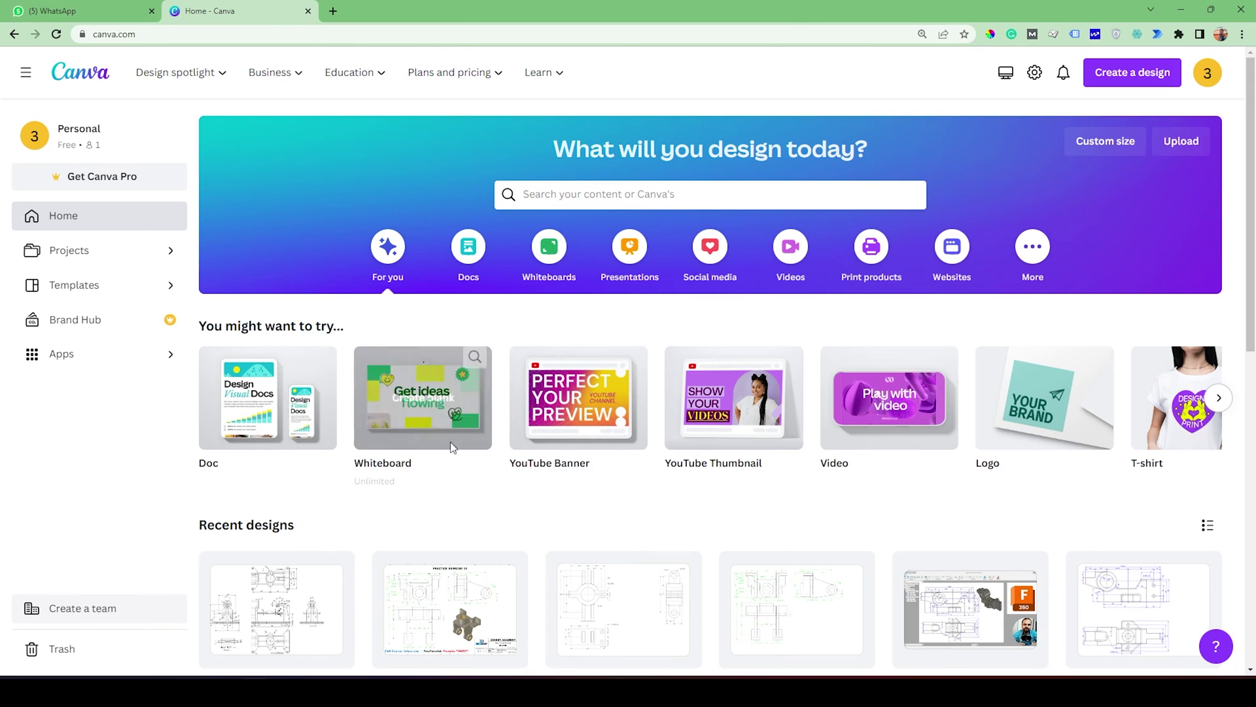
- Open the MODEL 11.pdf design from the recent designs and go to page 3, Practice Exercise 16
scroll(450, 442, "down", 3)
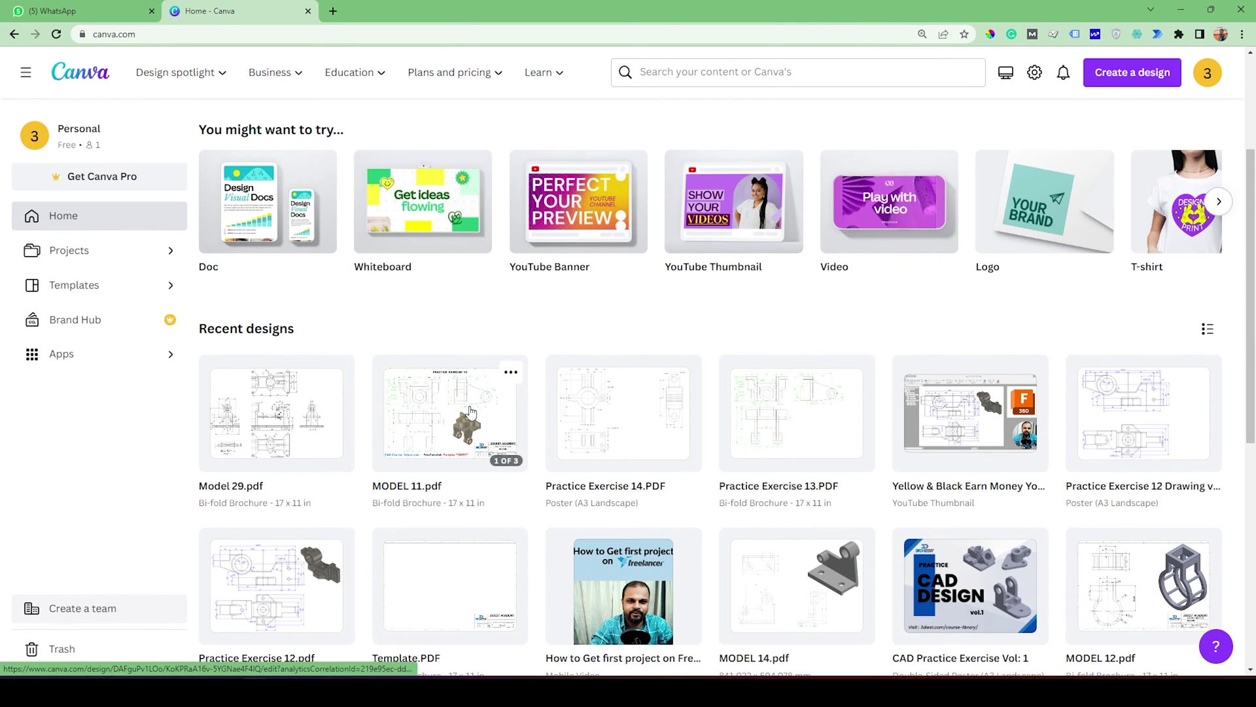
left_click(468, 443)
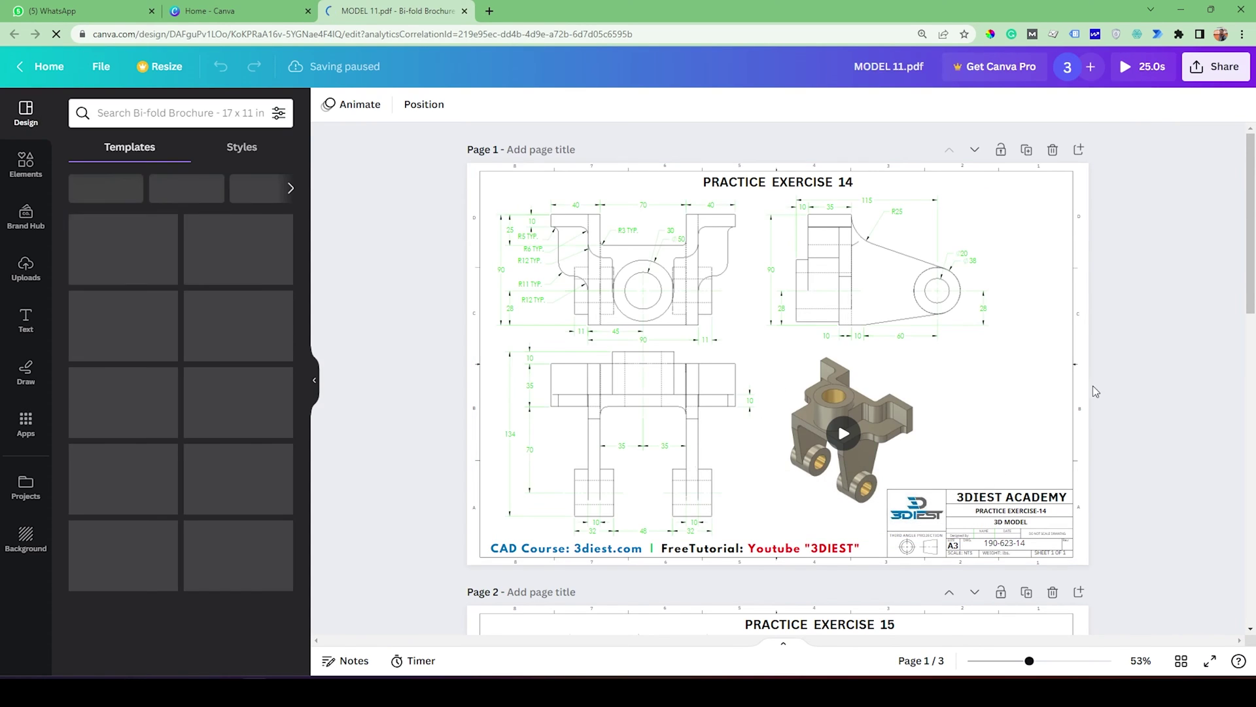
scroll(1096, 391, "down", 15)
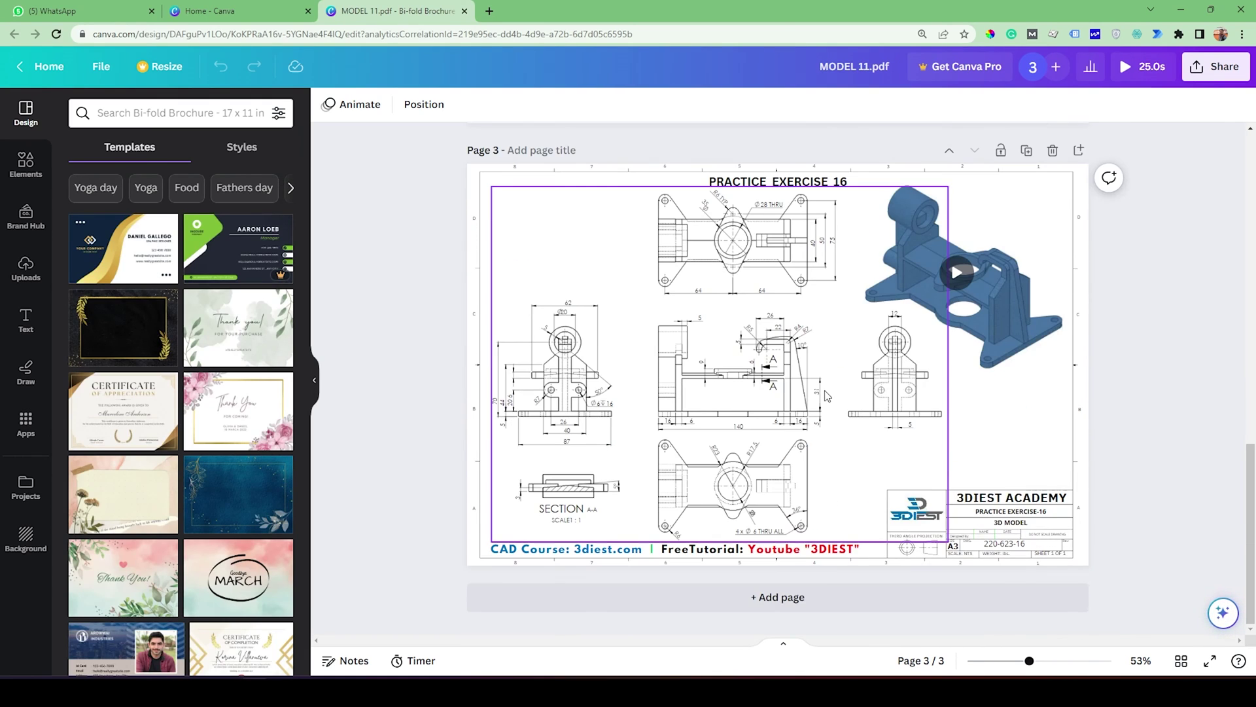
- Add a blank page 4 after the Practice Exercise 16 page
left_click(793, 595)
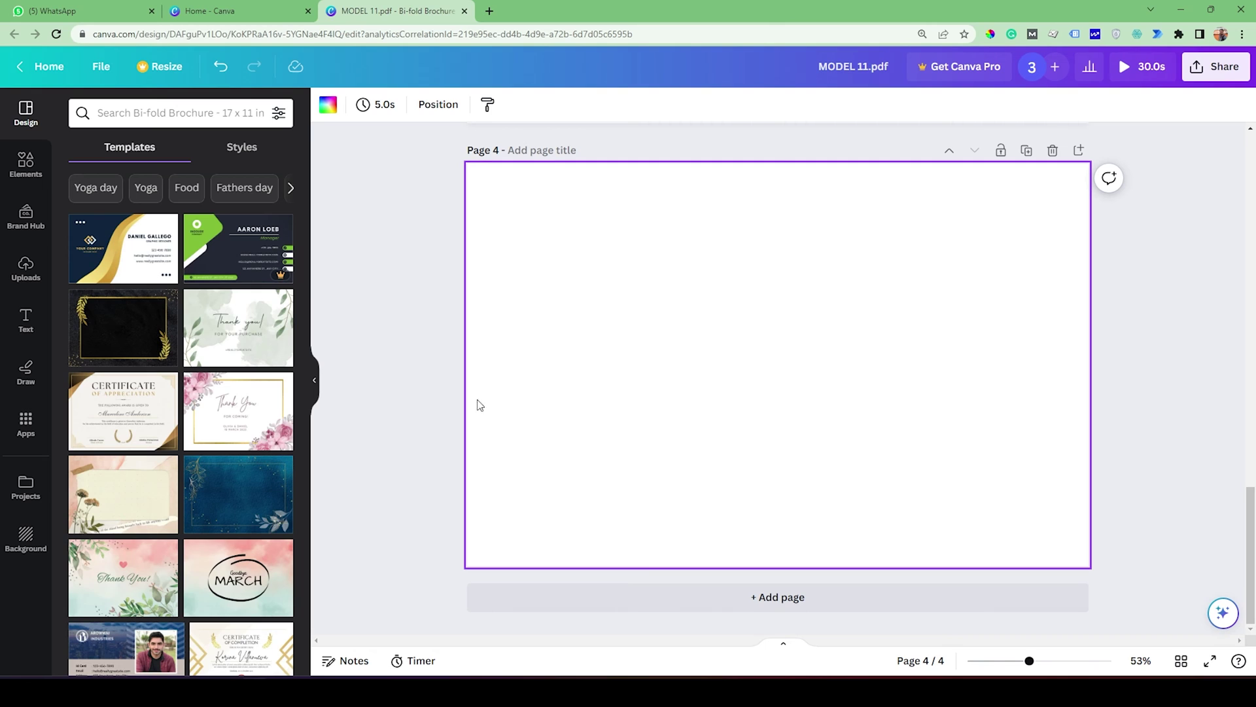
scroll(740, 367, "up", 6)
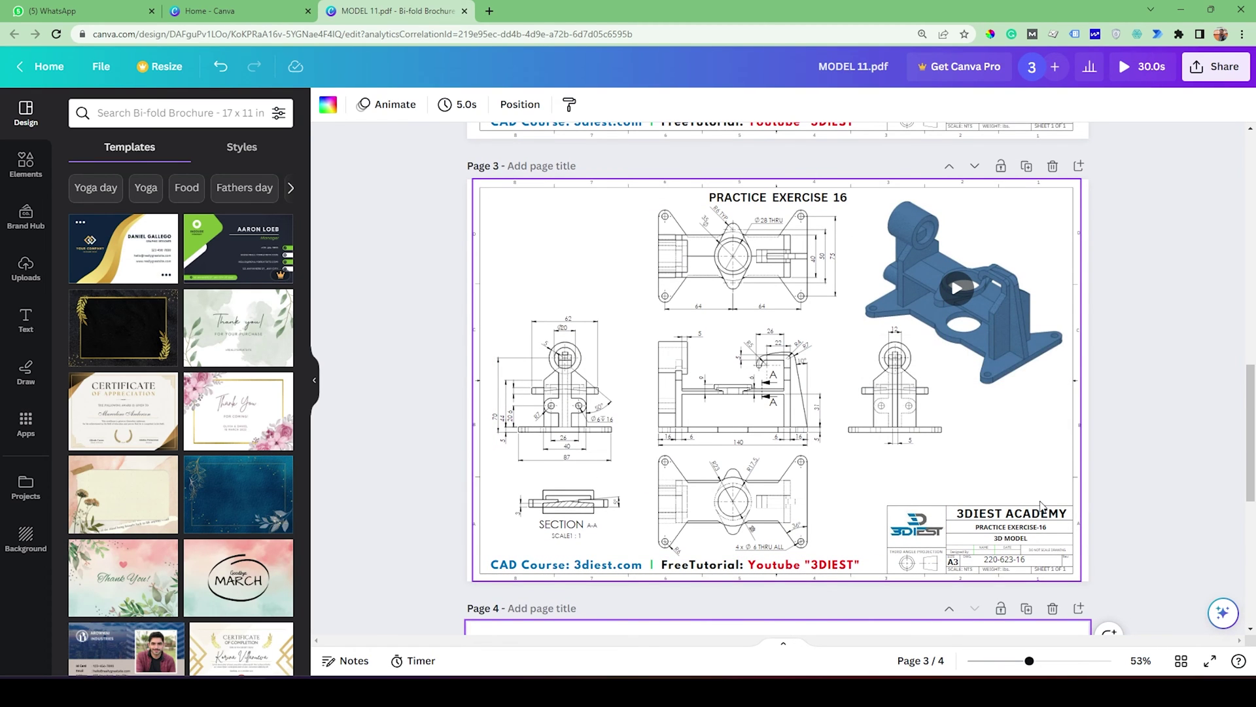
left_click(1040, 504)
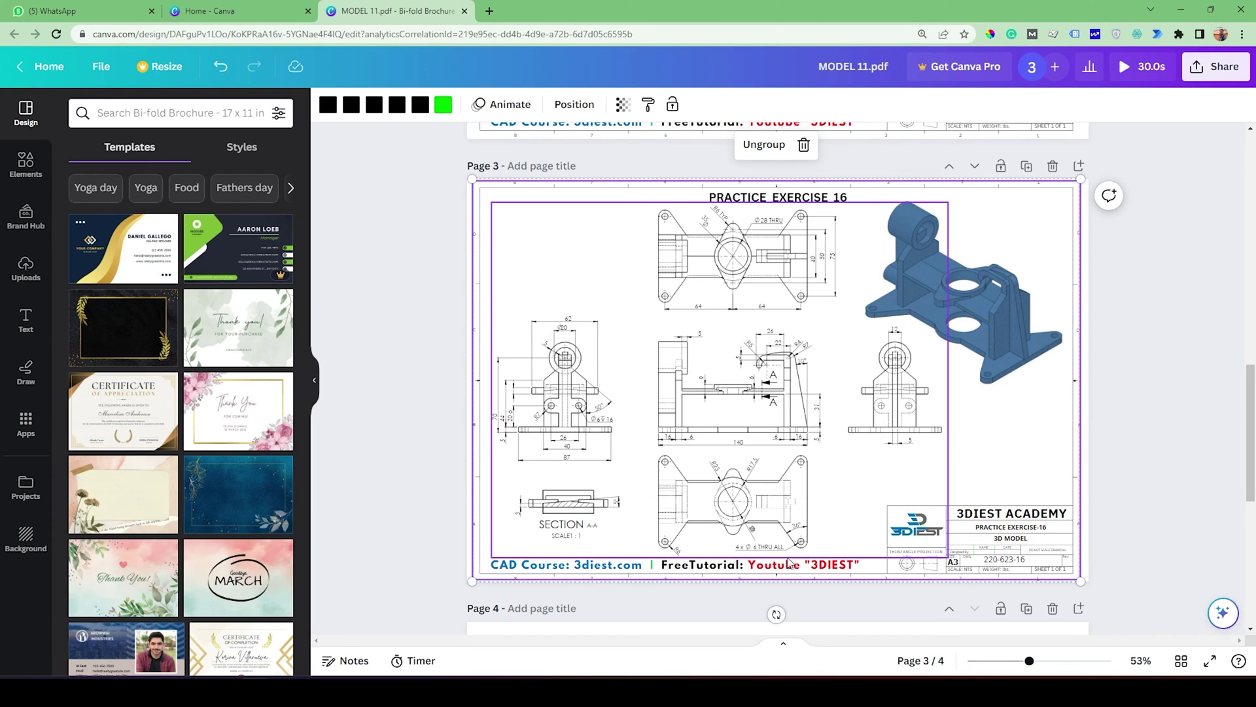
left_click(790, 564)
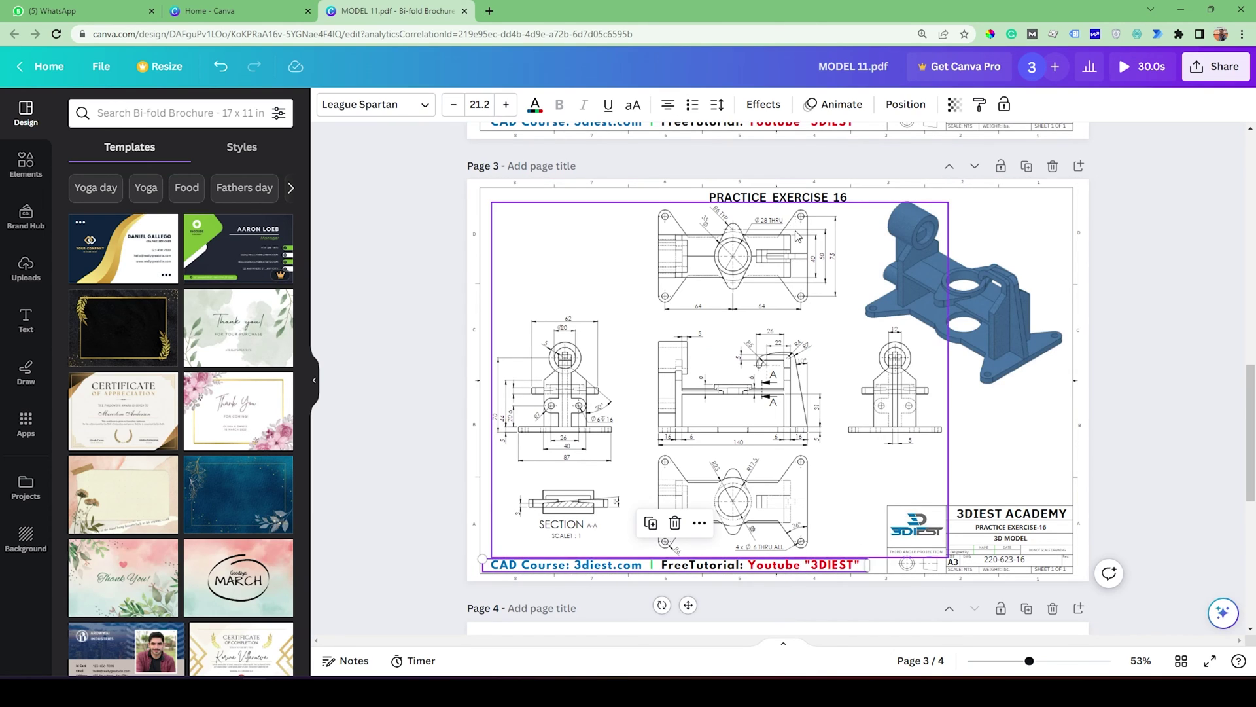
left_click(1010, 560)
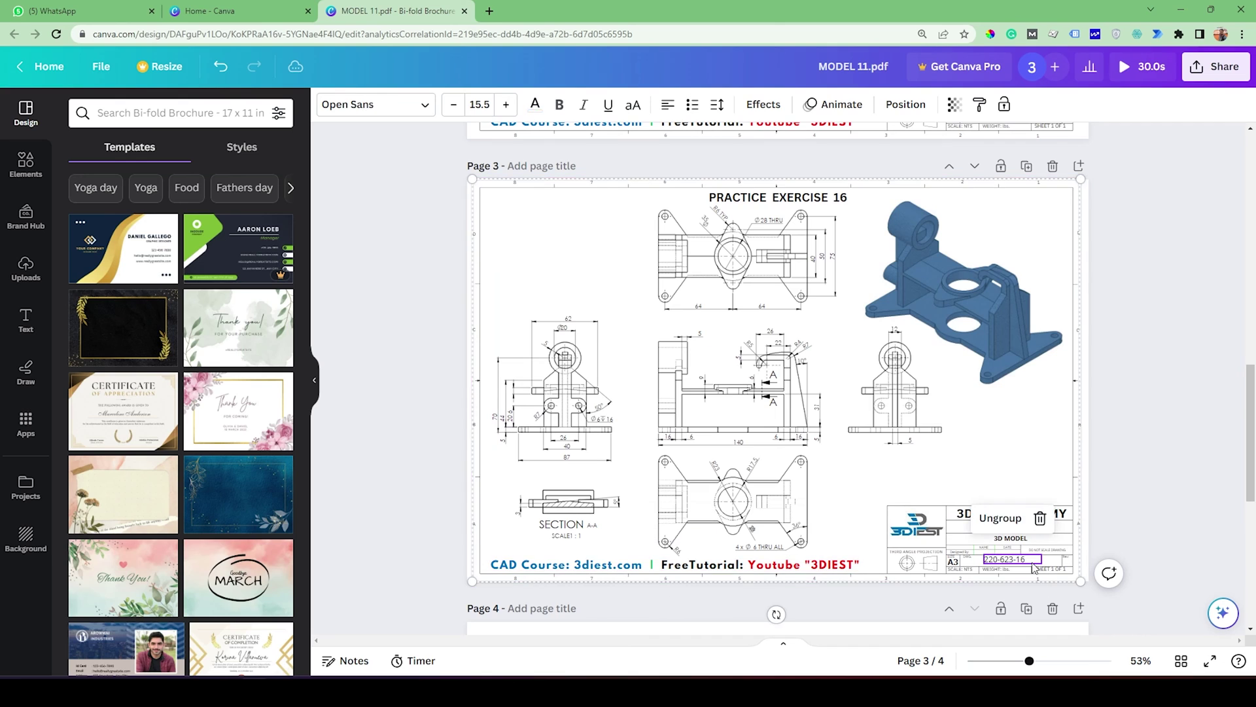
left_click(1081, 497)
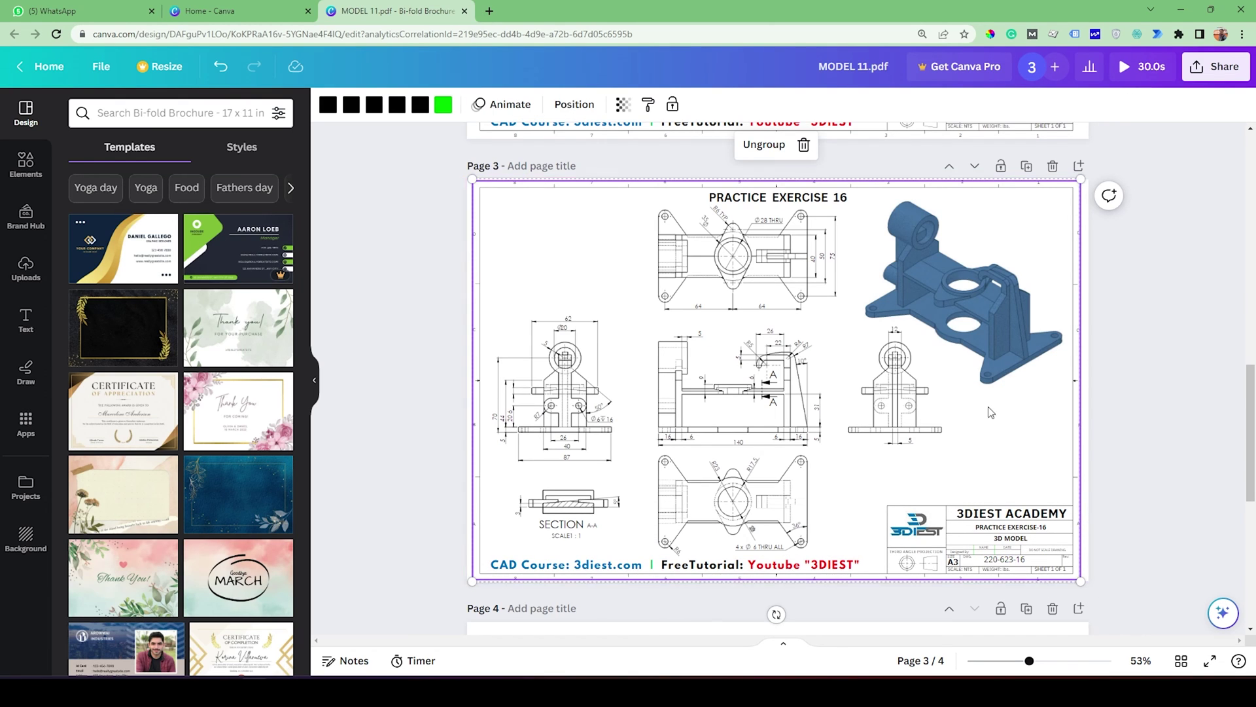
left_click(764, 571)
left_click(1070, 460)
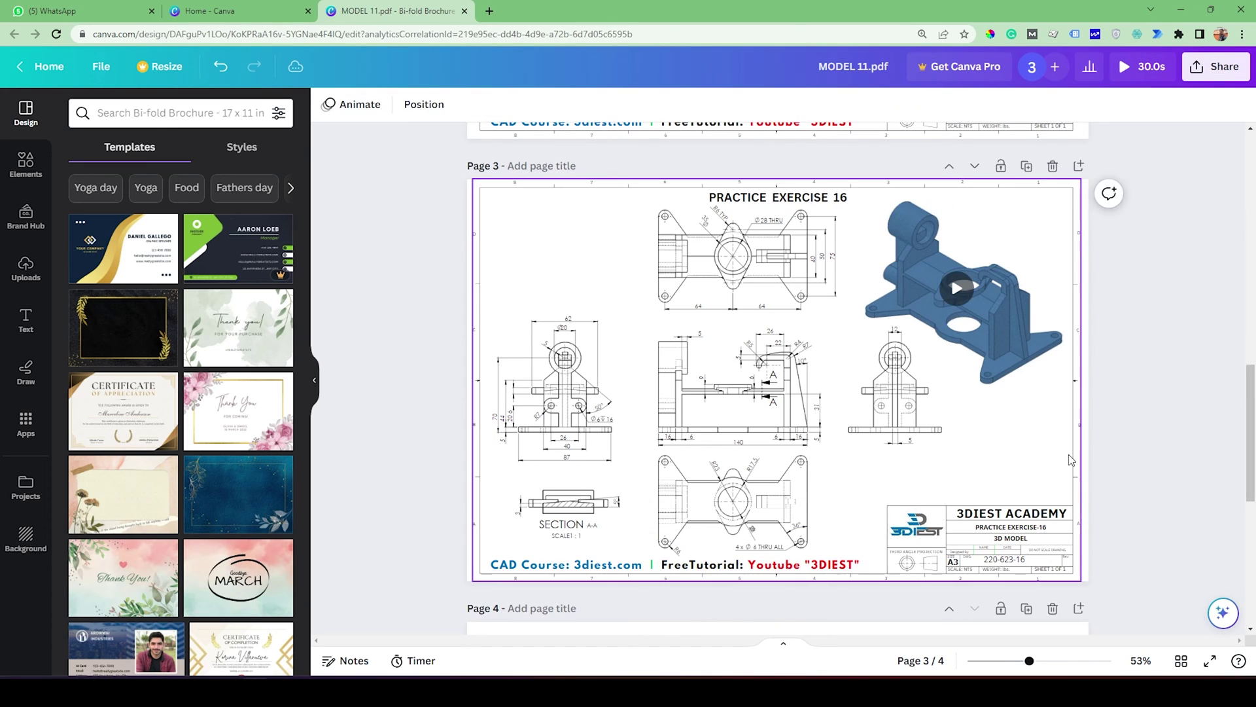
- Copy the drawing frame with title block, the footer line and the sheet title from page 3 onto page 4
left_click(1071, 460)
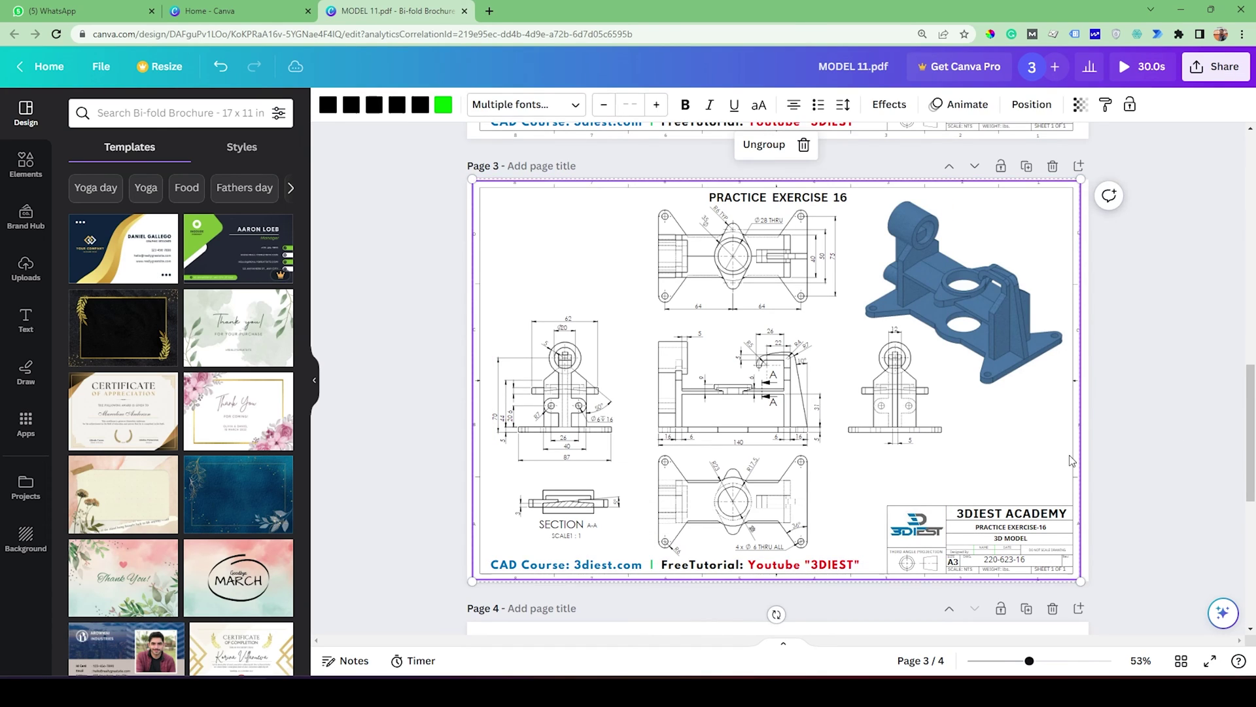
left_click(812, 568)
left_click(811, 200, "shift")
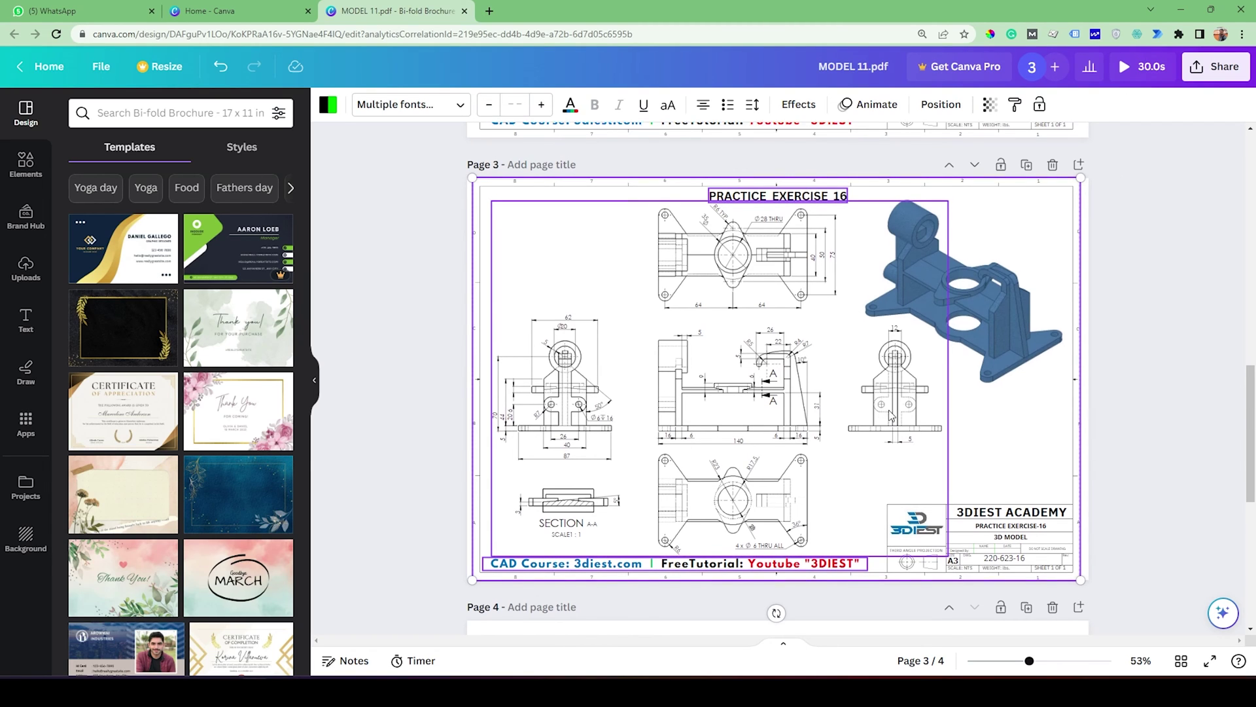
scroll(887, 422, "down", 7)
left_click(820, 392)
key("ctrl+v")
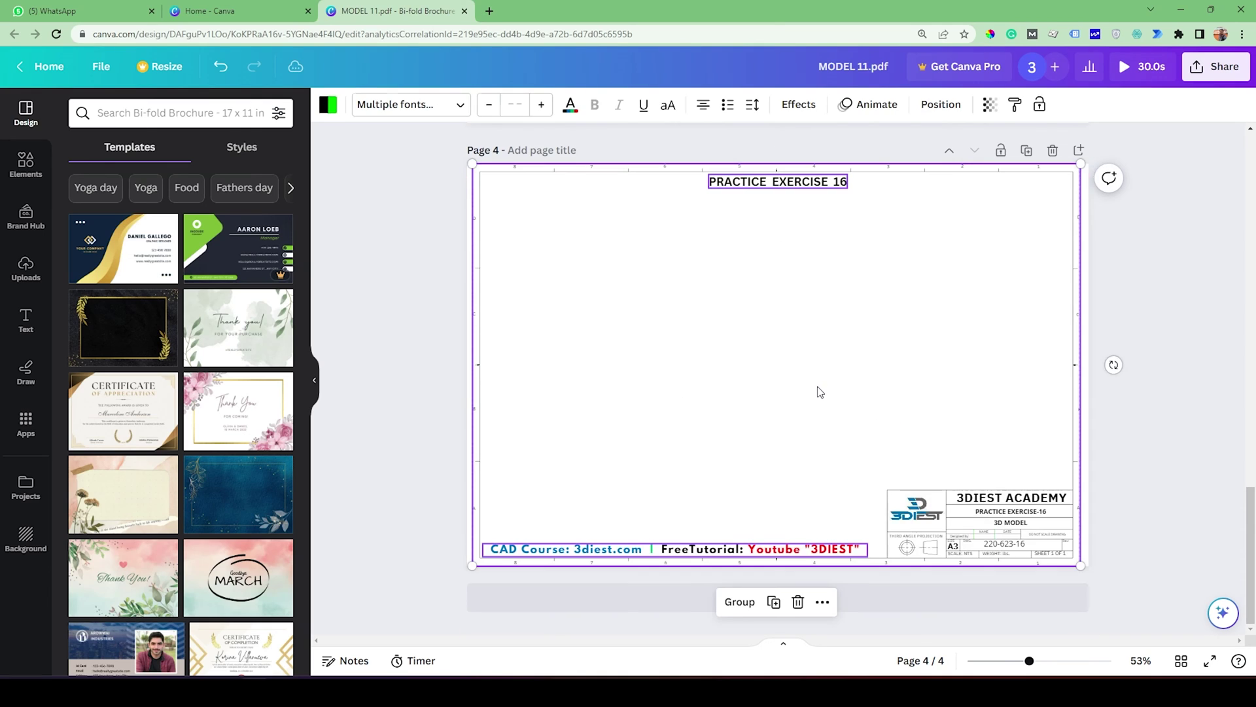
left_click(918, 432)
- Change the title at the head of page 4 to PRACTICE EXERCISE 17
left_click(840, 183)
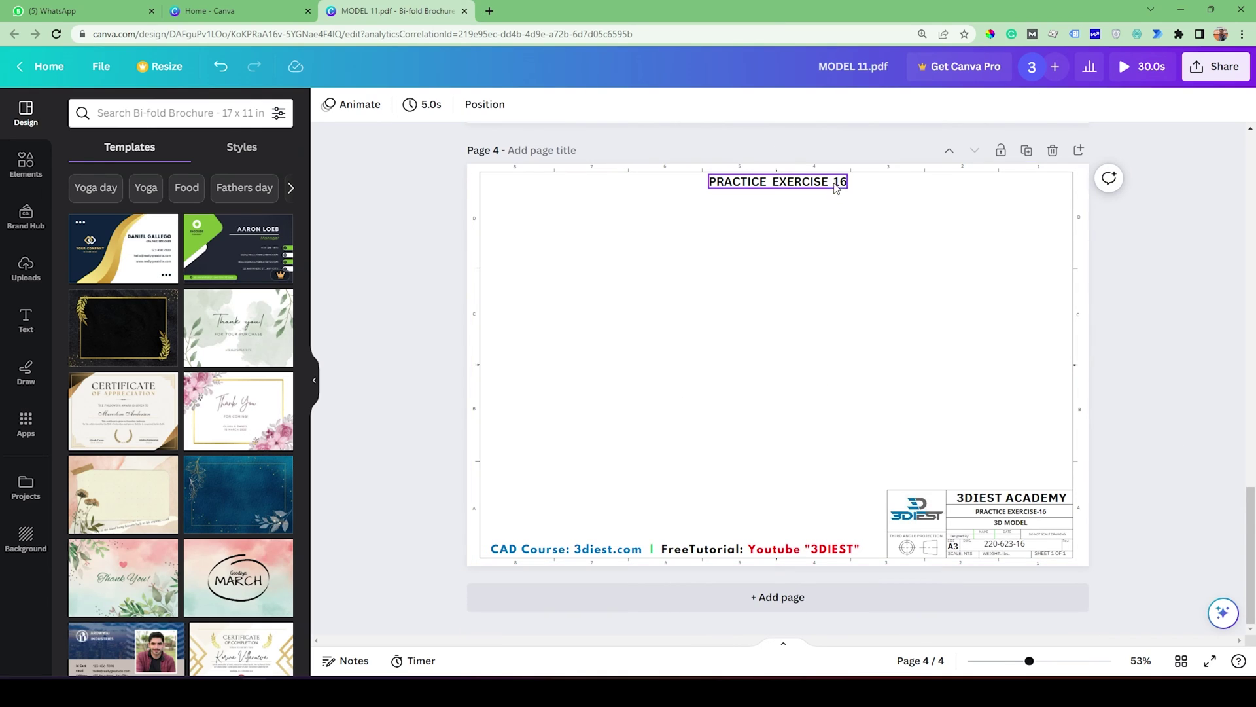
left_click(841, 184)
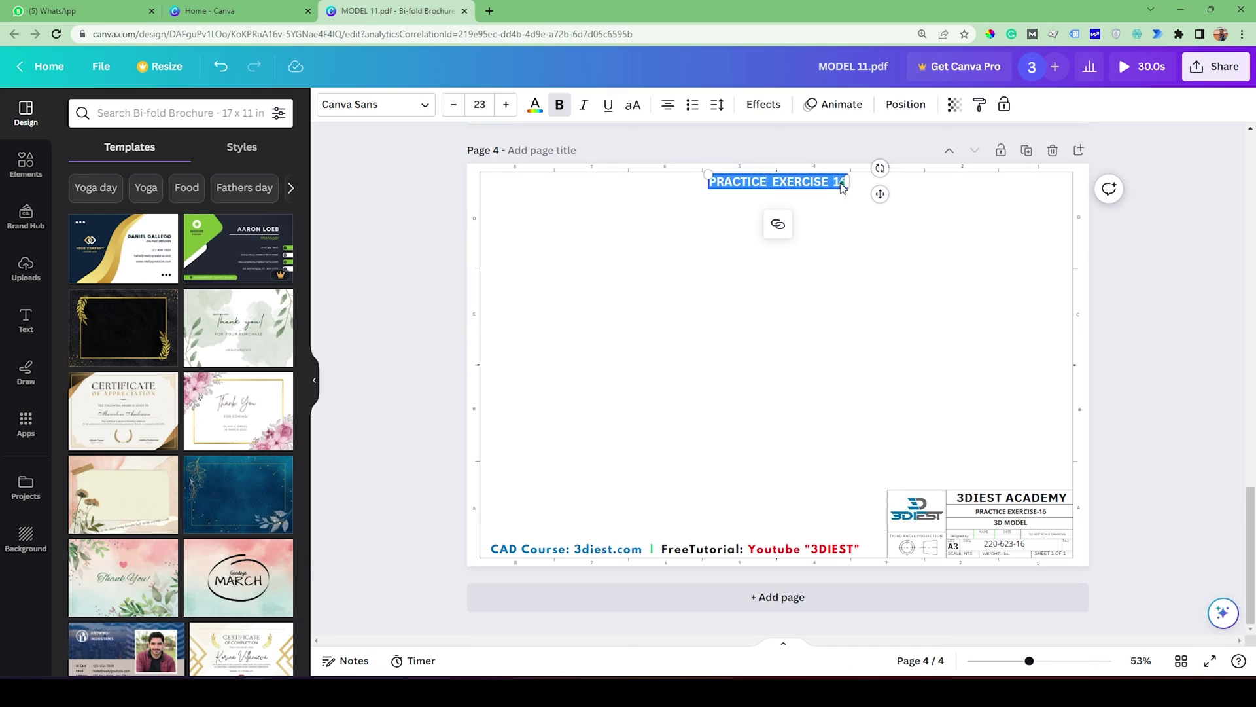
left_click(788, 184)
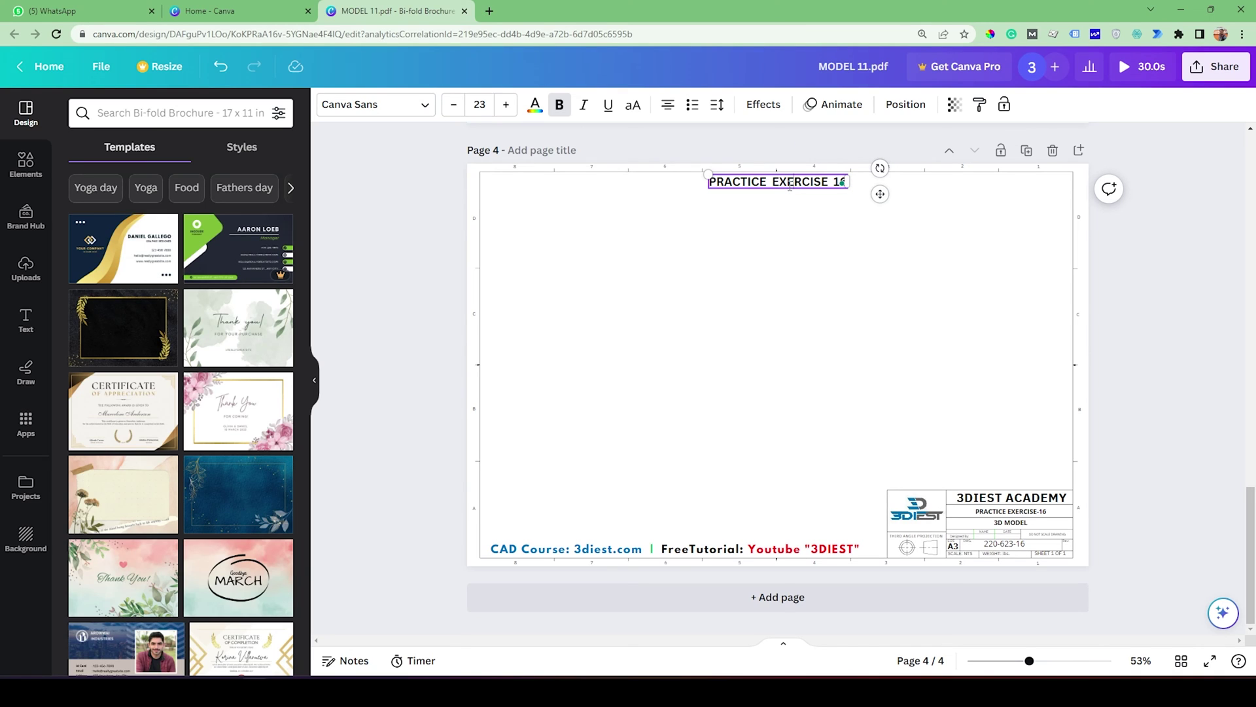
key("BackSpace")
type("7")
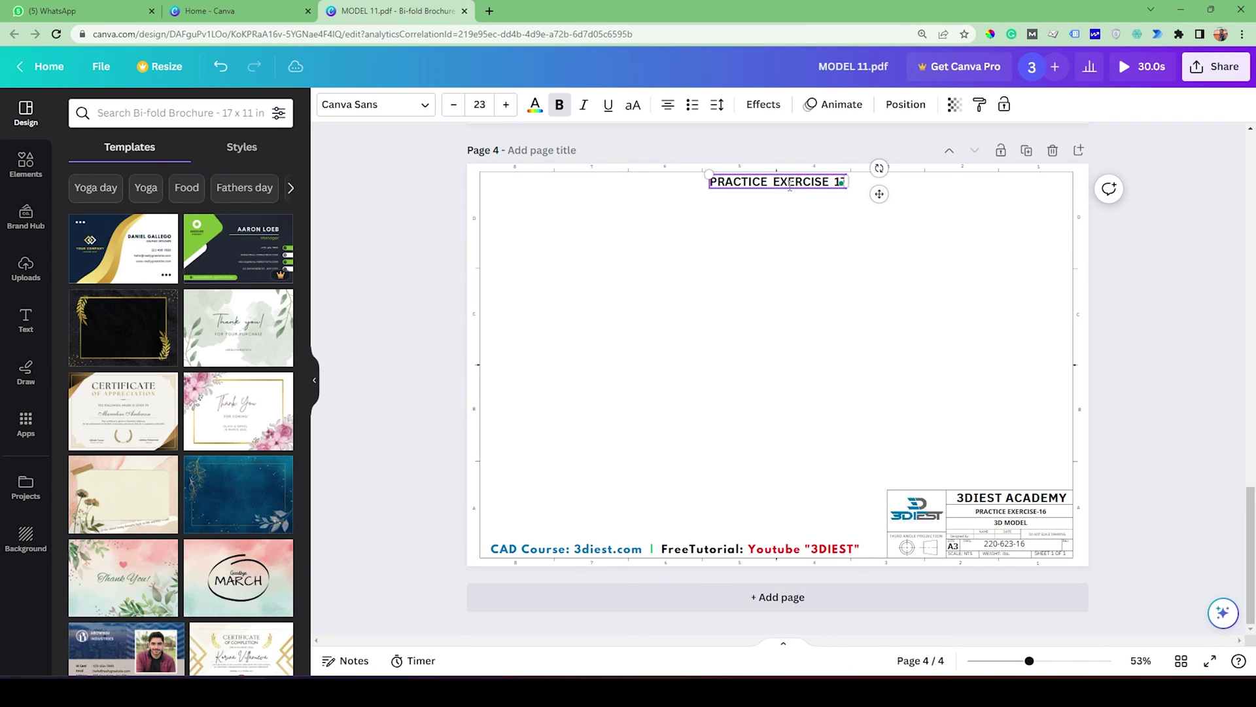
left_click(831, 301)
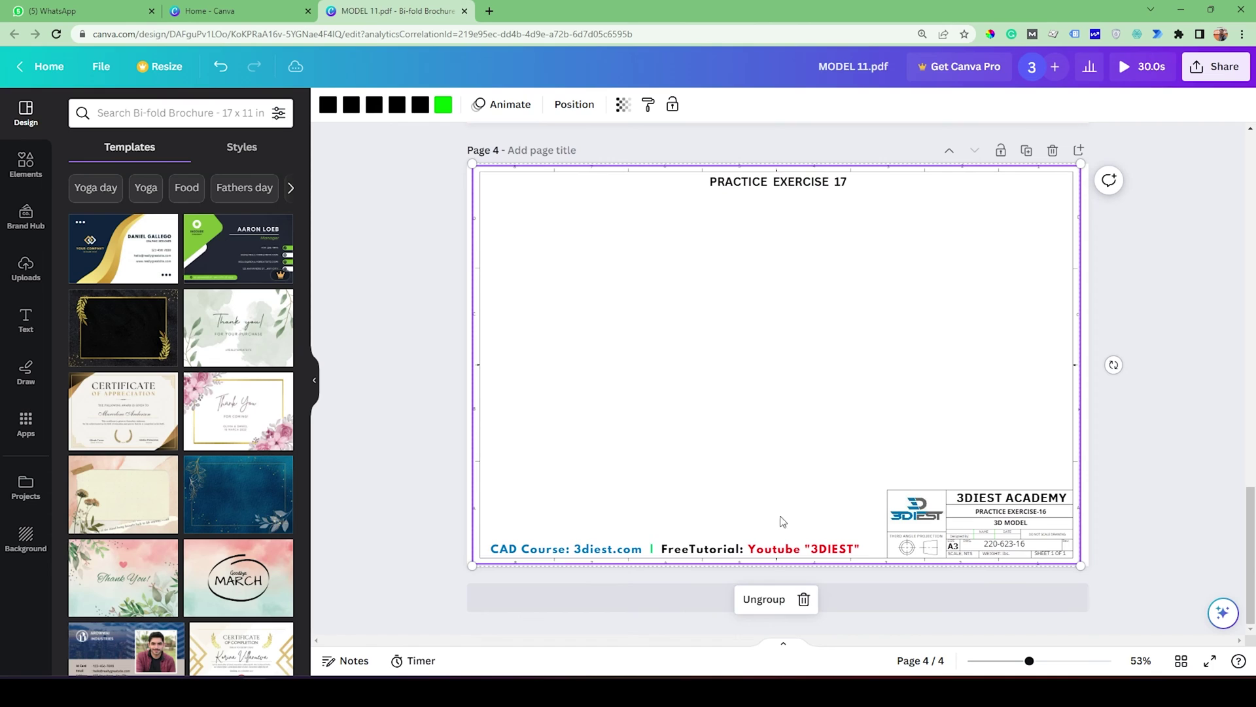
- Update the title block on page 4 with the drawing number 230-623-17 and the name PRACTICE EXERCISE-17
left_click(1011, 548)
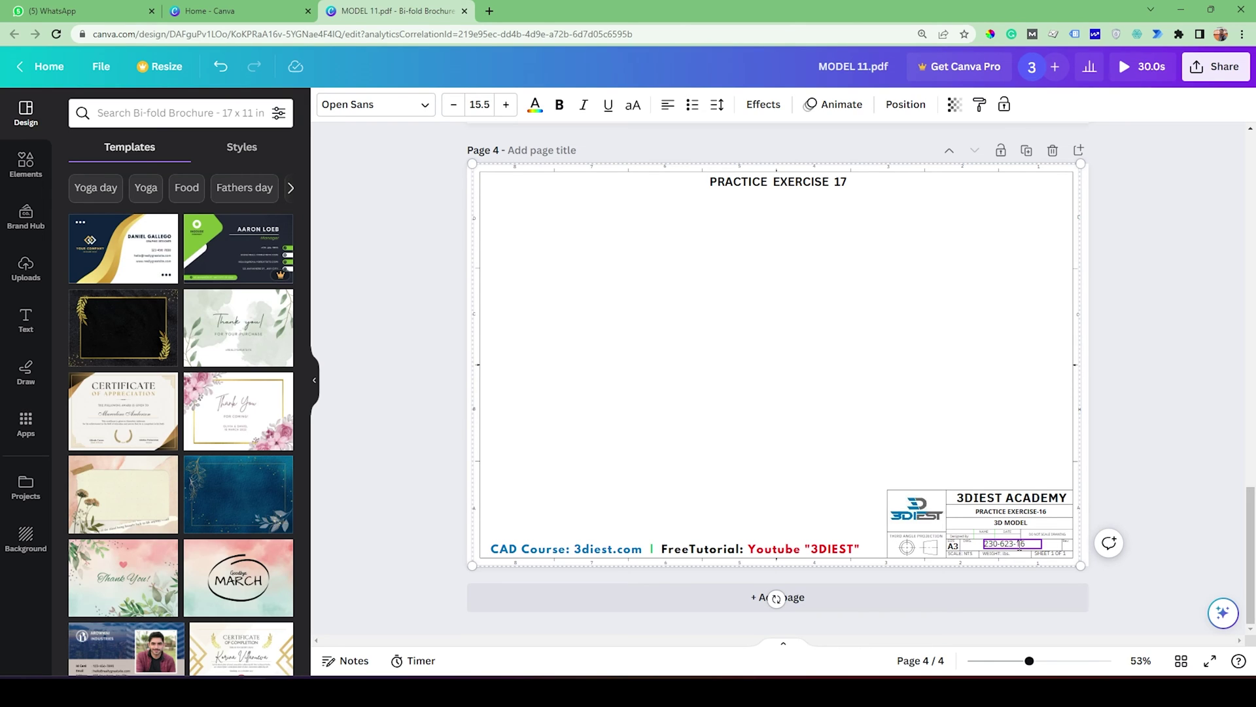
left_click(1046, 517)
left_click(1047, 517)
left_click(1046, 516)
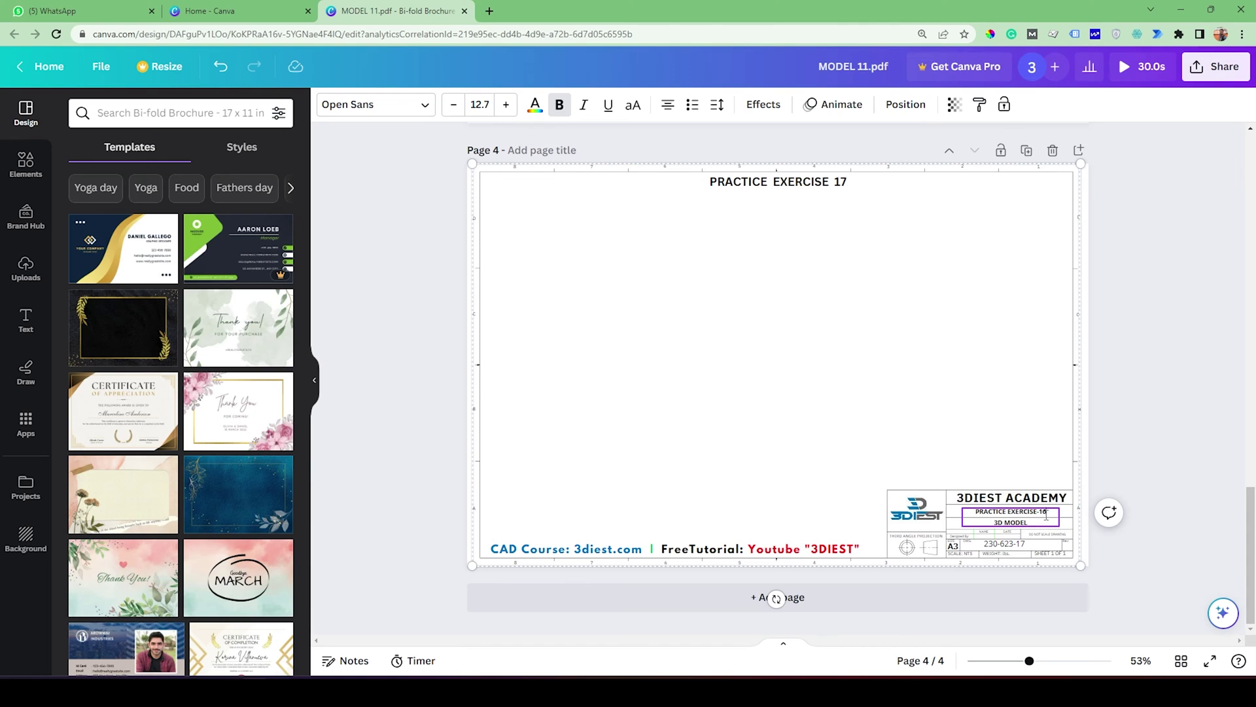
left_click(1033, 533)
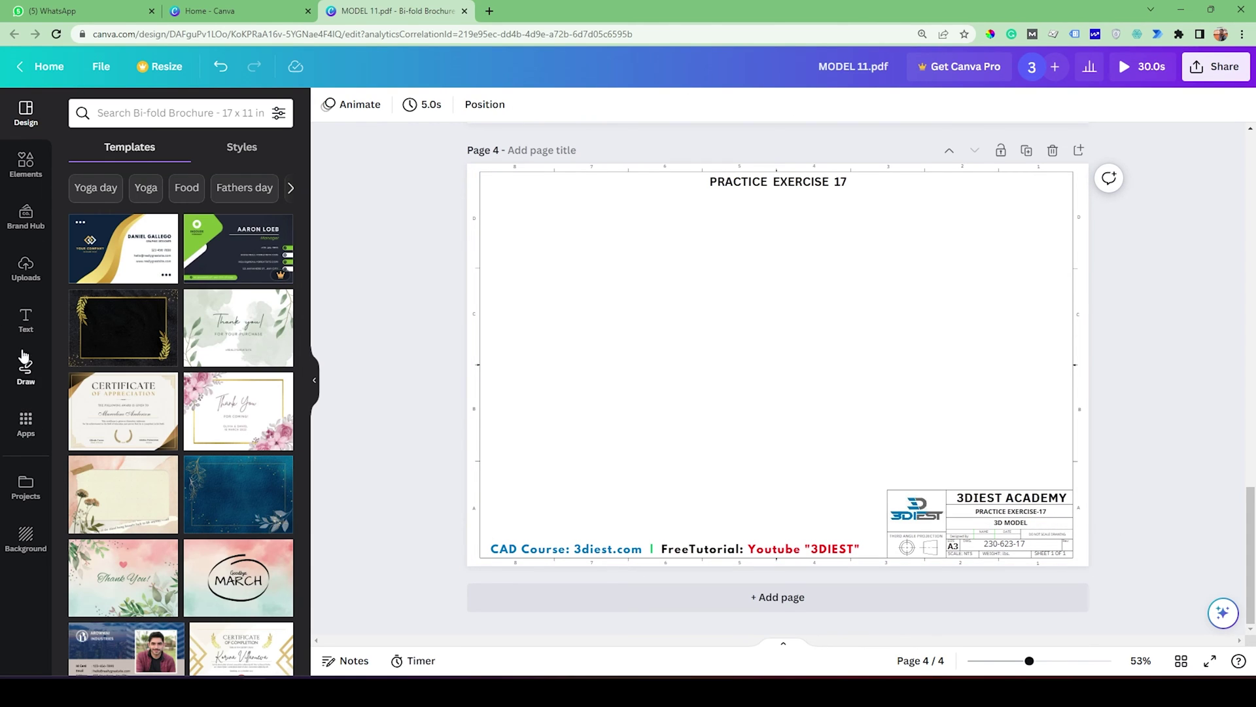
- Start a file upload and browse to the Dropbox folder
left_click(26, 270)
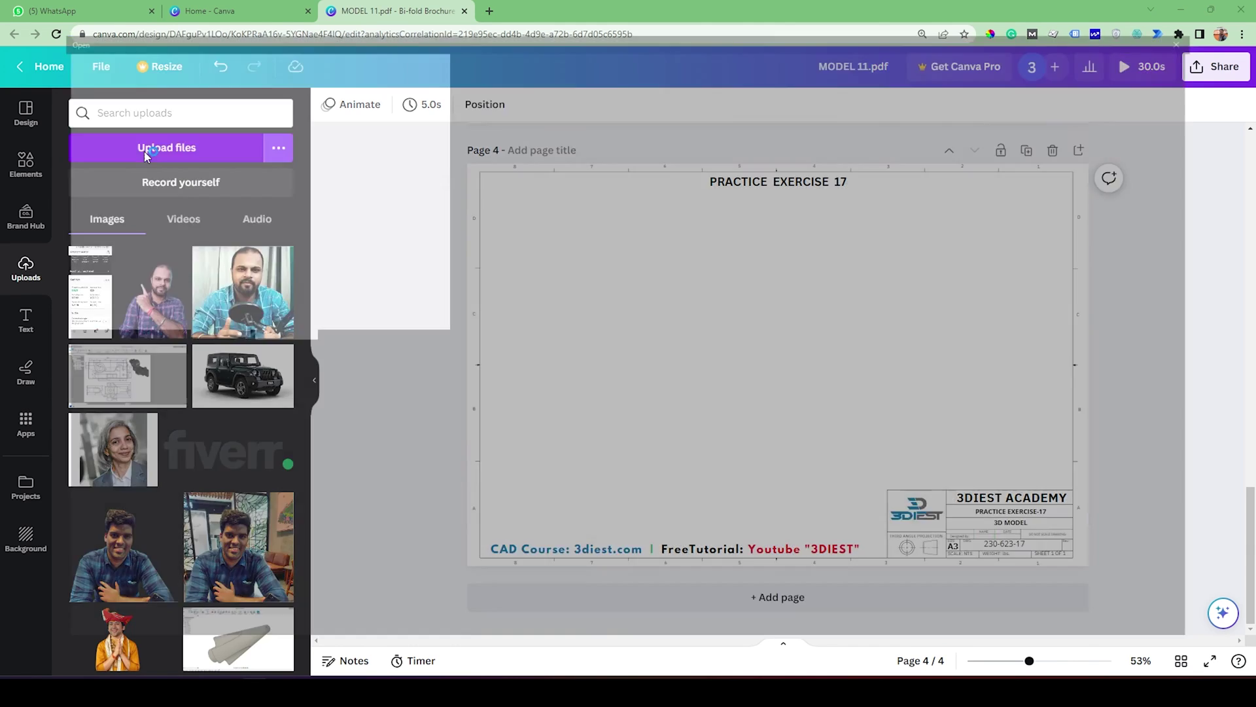
left_click(147, 156)
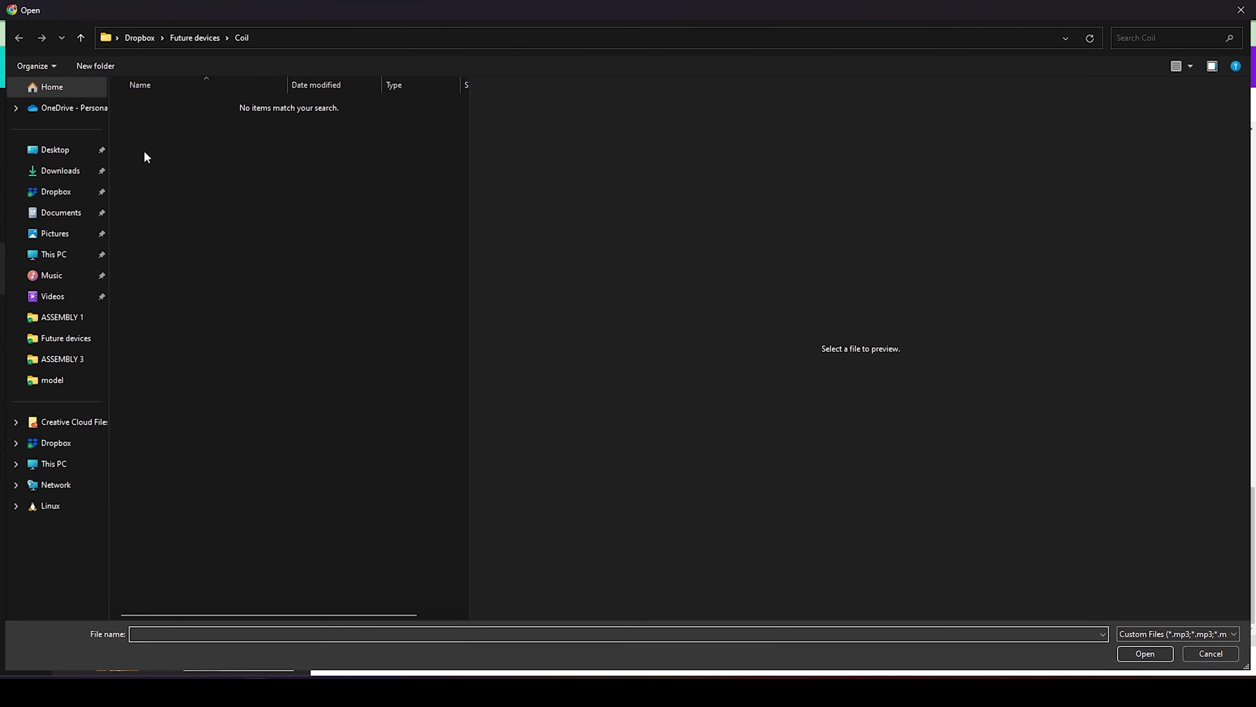
left_click(72, 149)
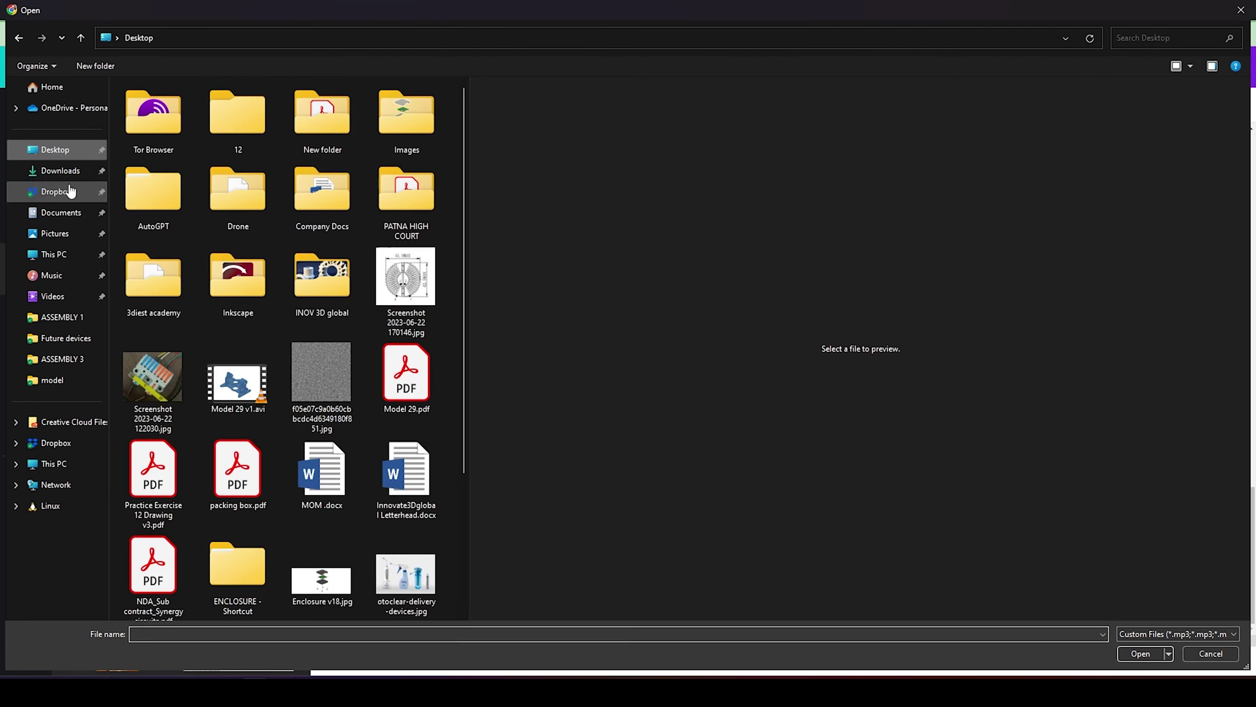
left_click(55, 193)
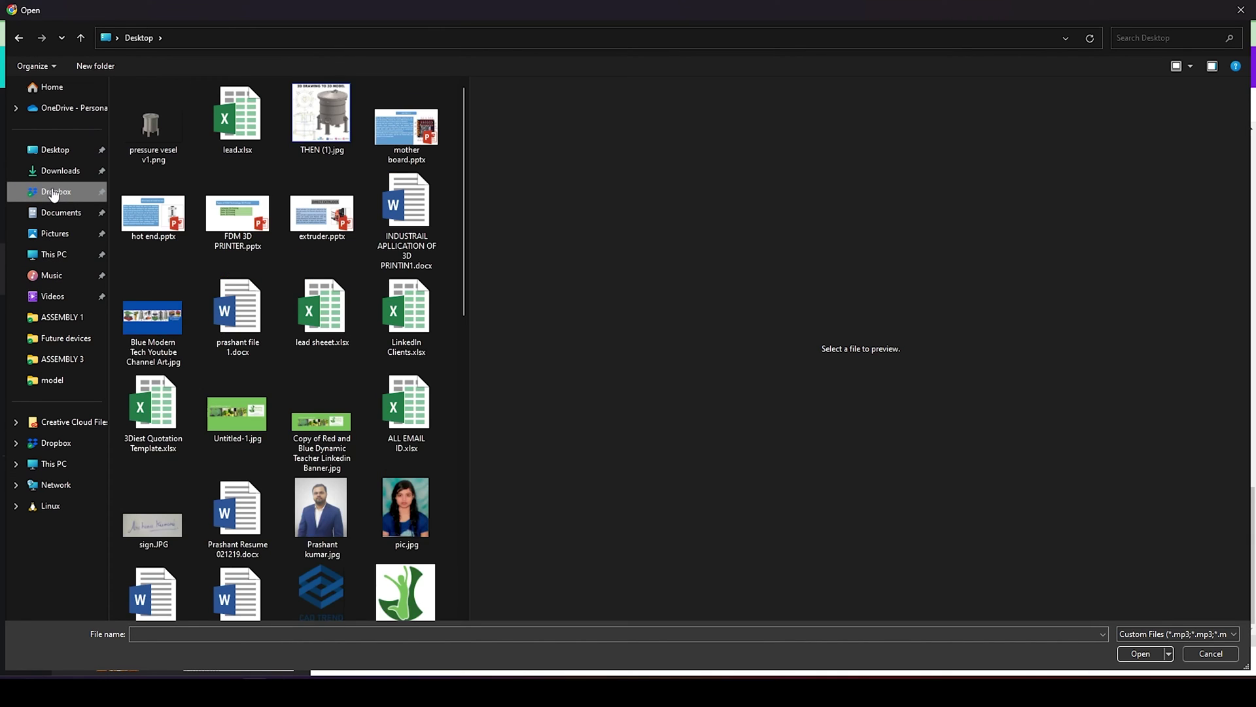
- Upload MODEL 30 Drawing.pdf and MODEL 30 v1.avi from the model folder in Dropbox
scroll(265, 373, "down", 10)
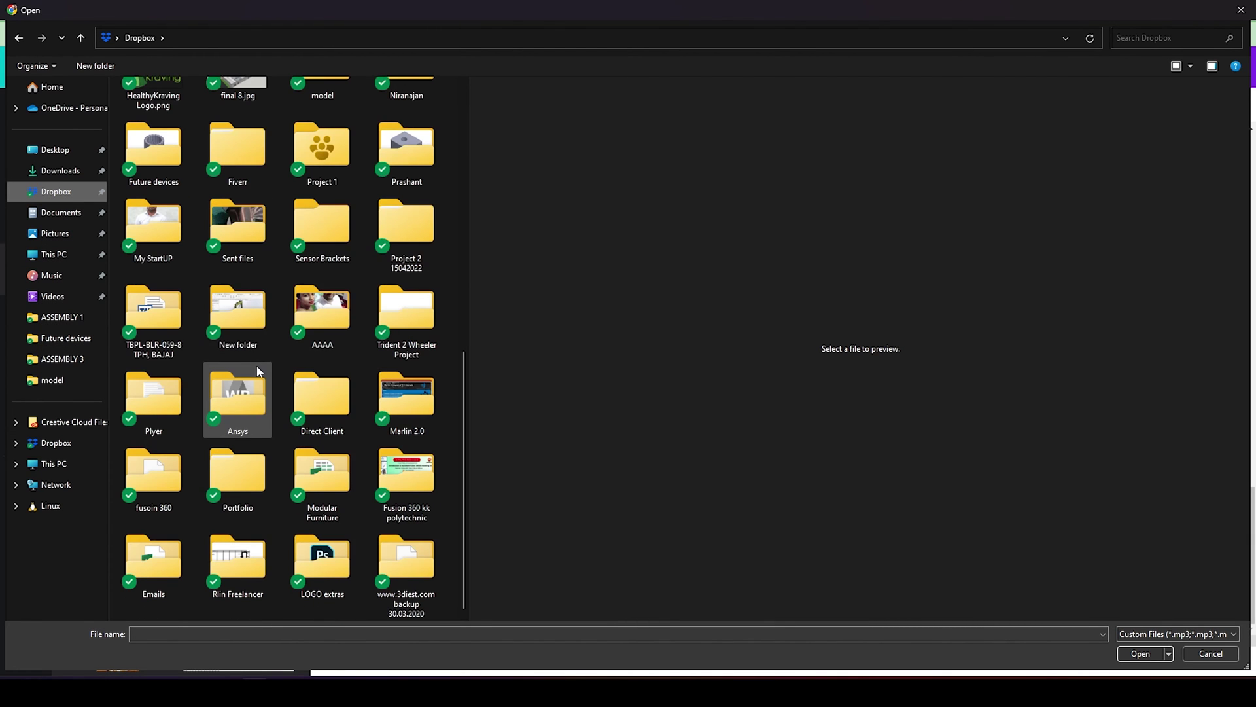
scroll(232, 267, "up", 8)
scroll(237, 256, "down", 8)
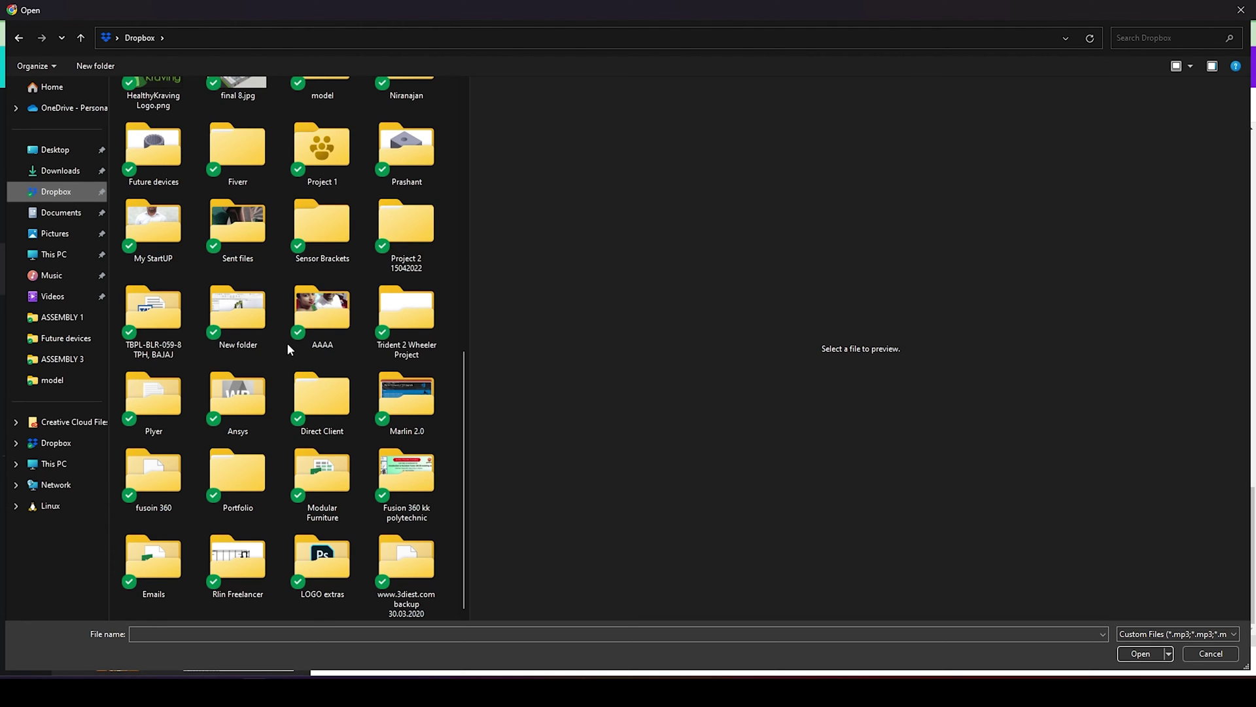
scroll(288, 349, "up", 2)
scroll(287, 348, "down", 2)
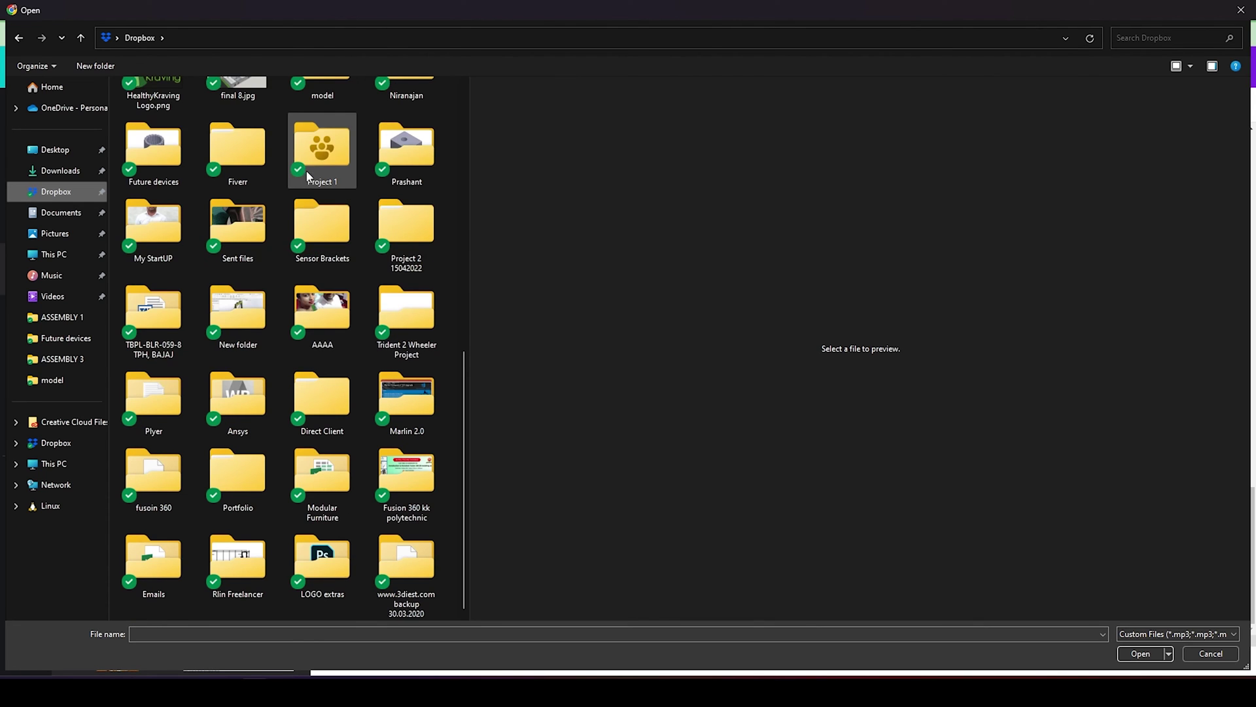
scroll(306, 176, "up", 3)
double_click(301, 319)
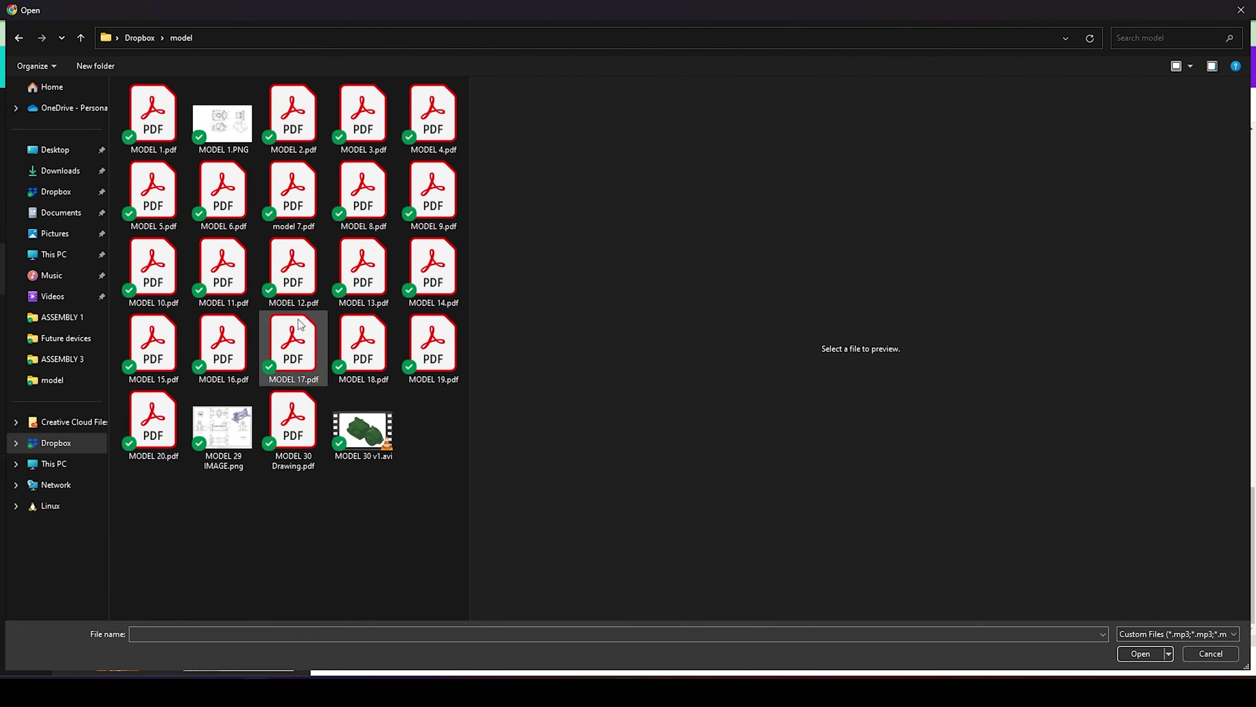
left_click(295, 428)
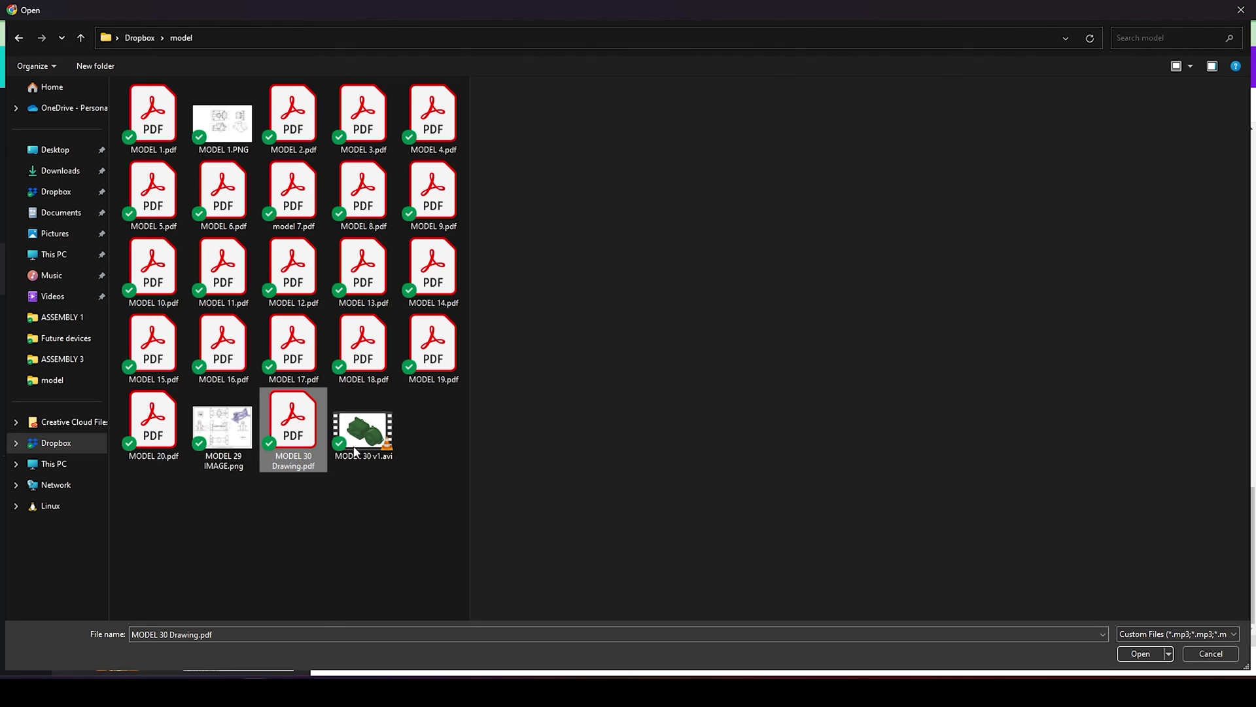
left_click(355, 451, "ctrl")
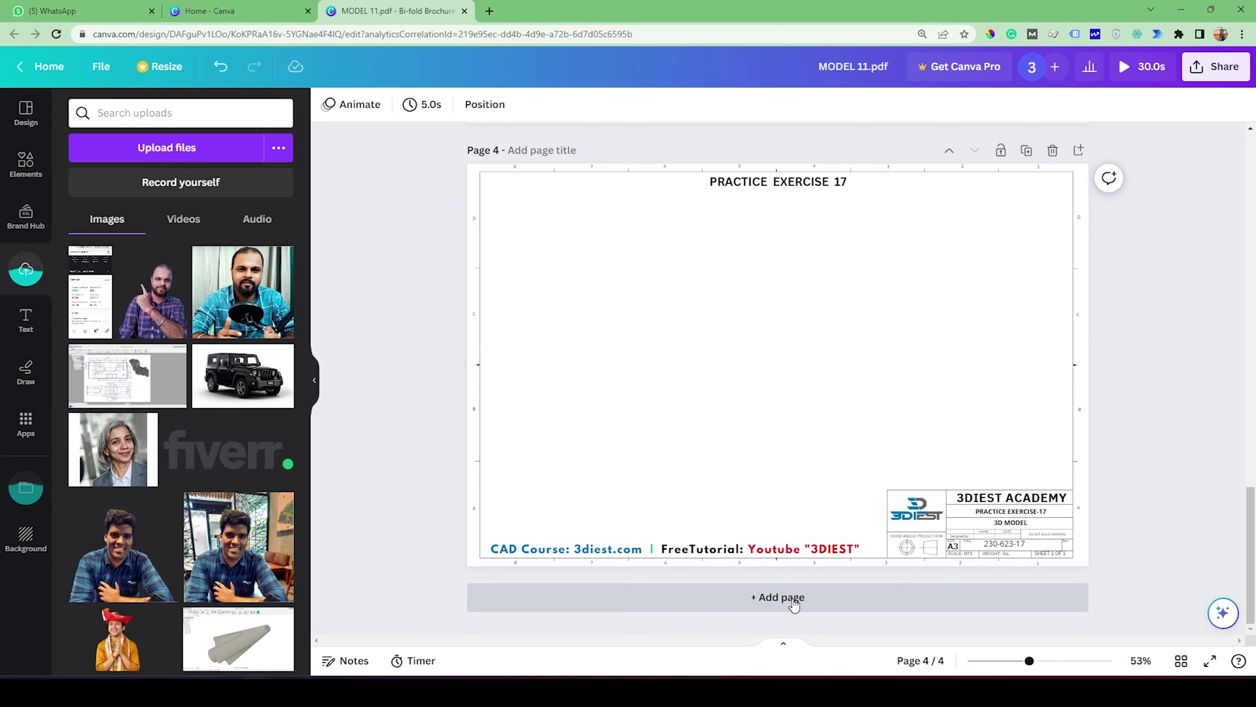
- Add a page 5 and insert the uploaded MODEL 30 Drawing design from the projects onto it
left_click(793, 599)
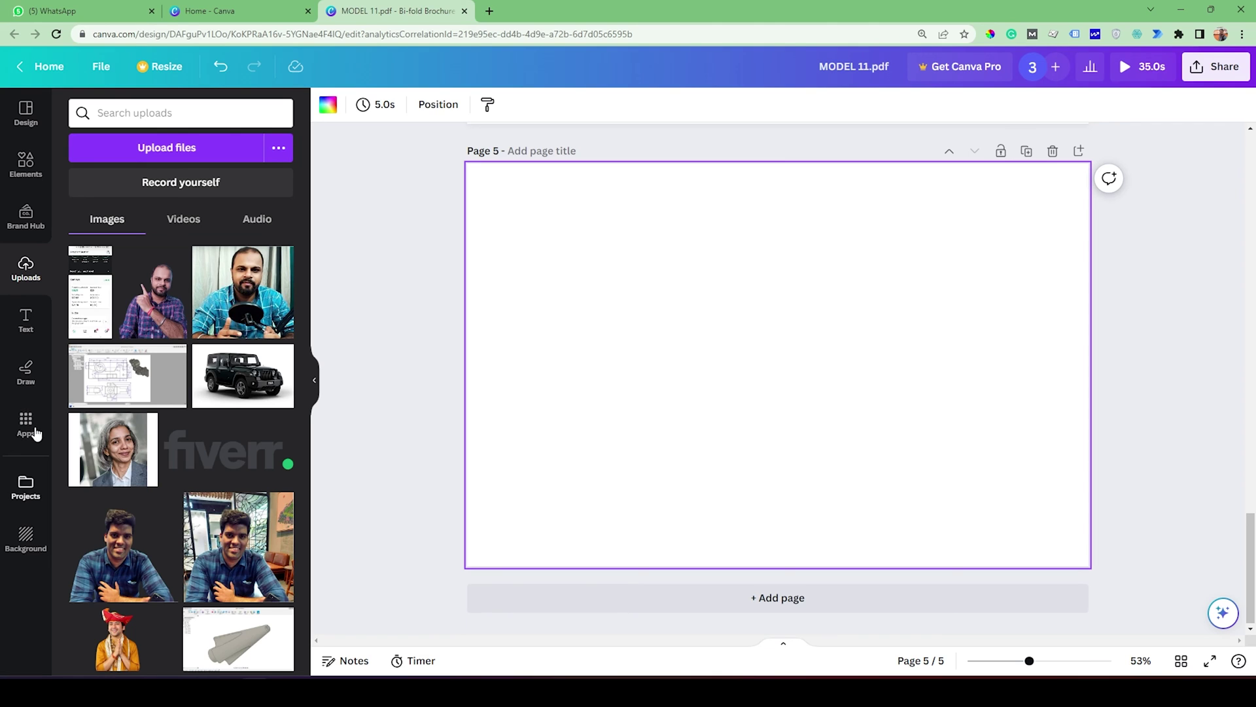
left_click(27, 492)
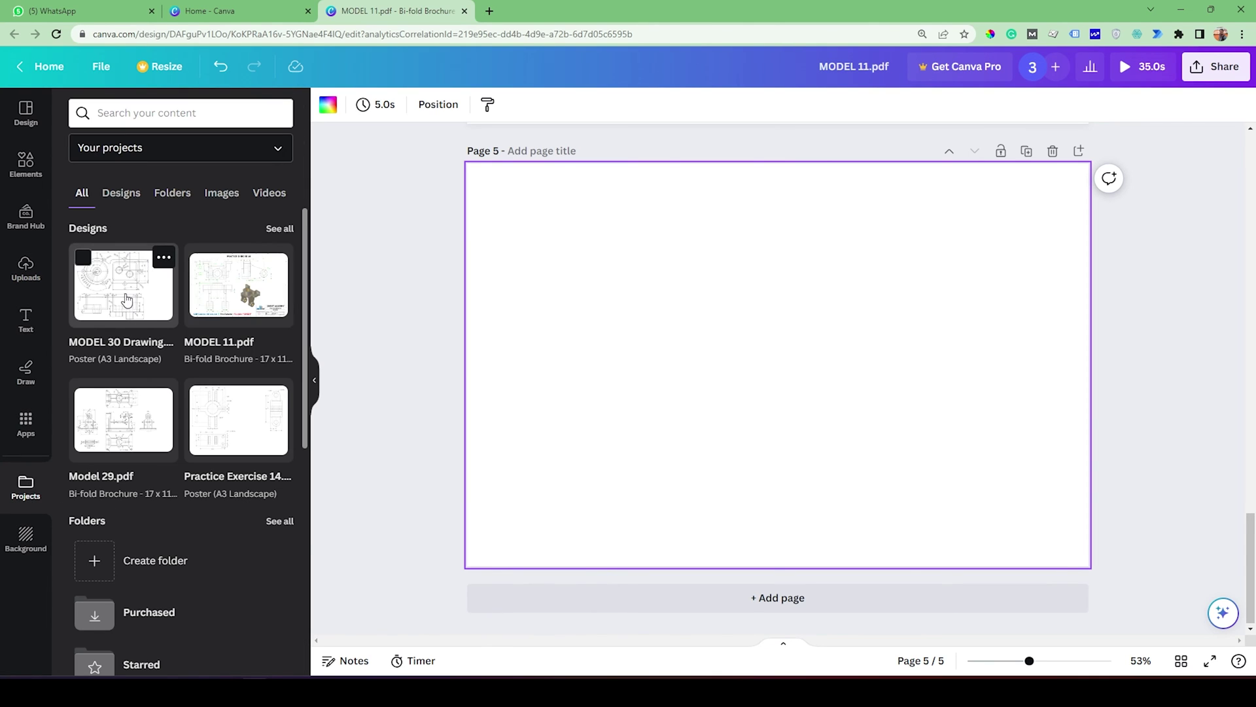
left_click(126, 299)
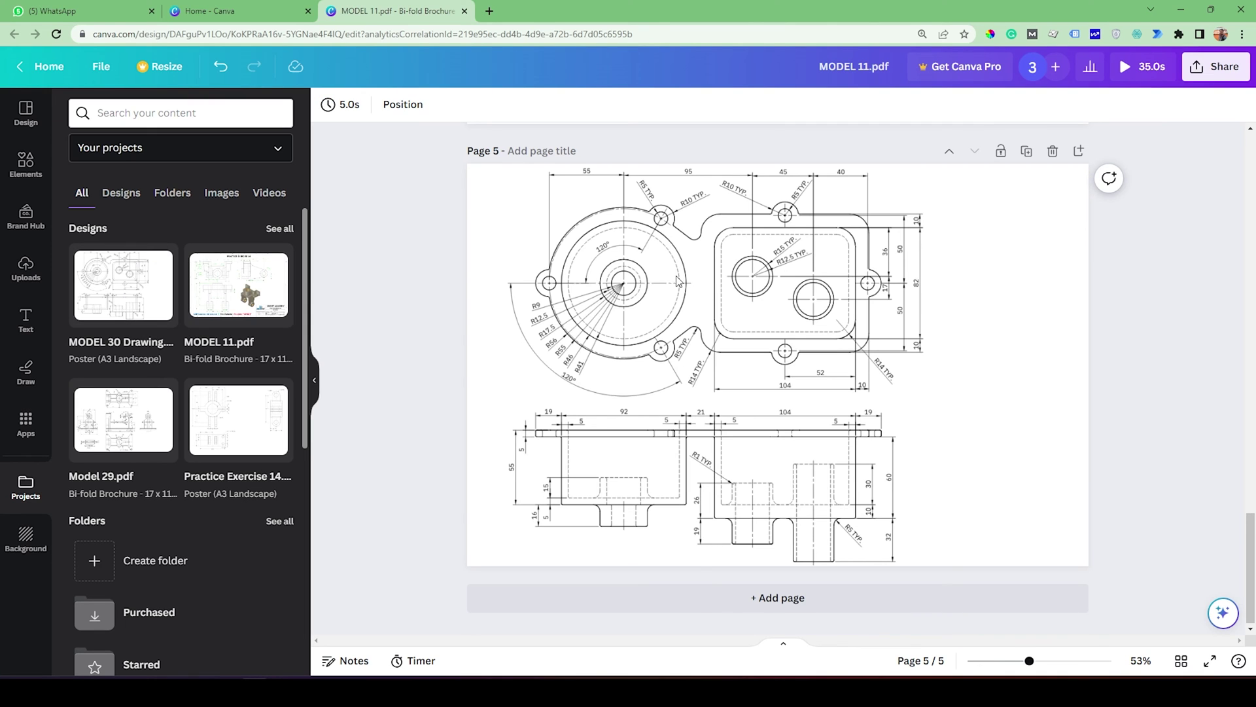
left_click(832, 347)
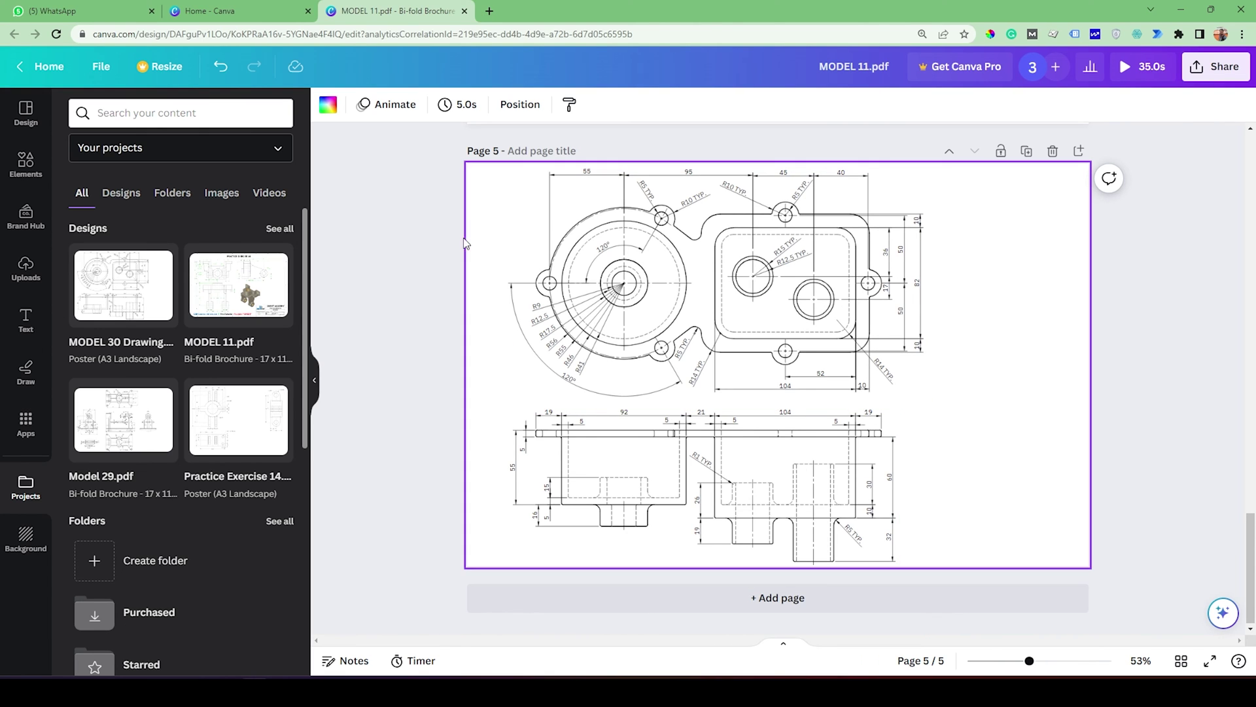
- Group all the views and dimensions of the MODEL 30 drawing on page 5
mouse_move(431, 144)
left_mouse_down()
mouse_move(664, 323)
mouse_move(967, 603)
left_mouse_up()
right_click(707, 301)
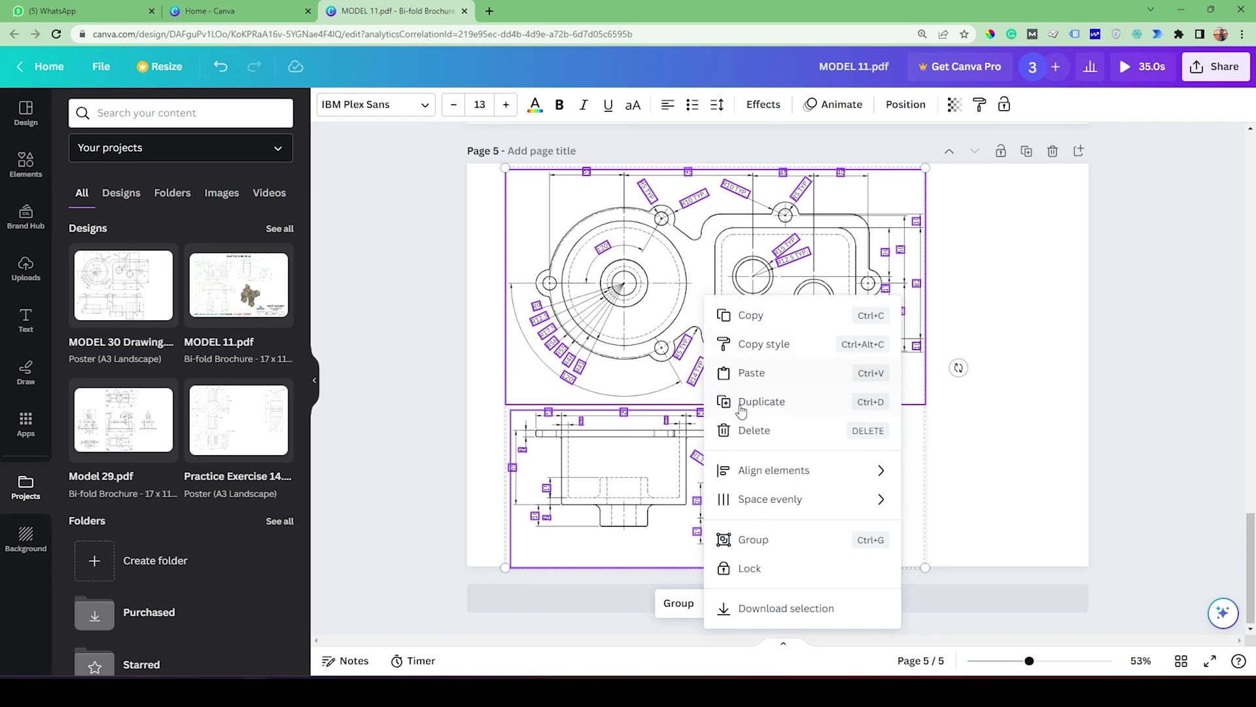
left_click(819, 540)
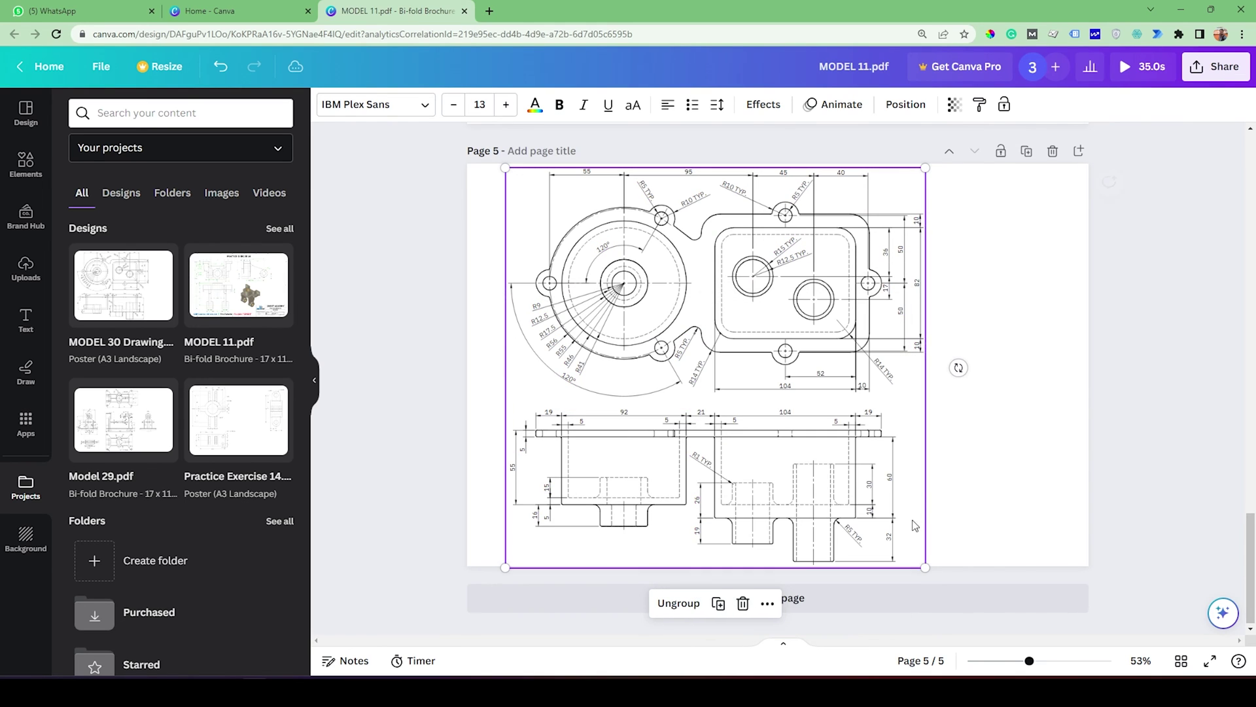
left_click(1129, 388)
scroll(726, 314, "up", 5)
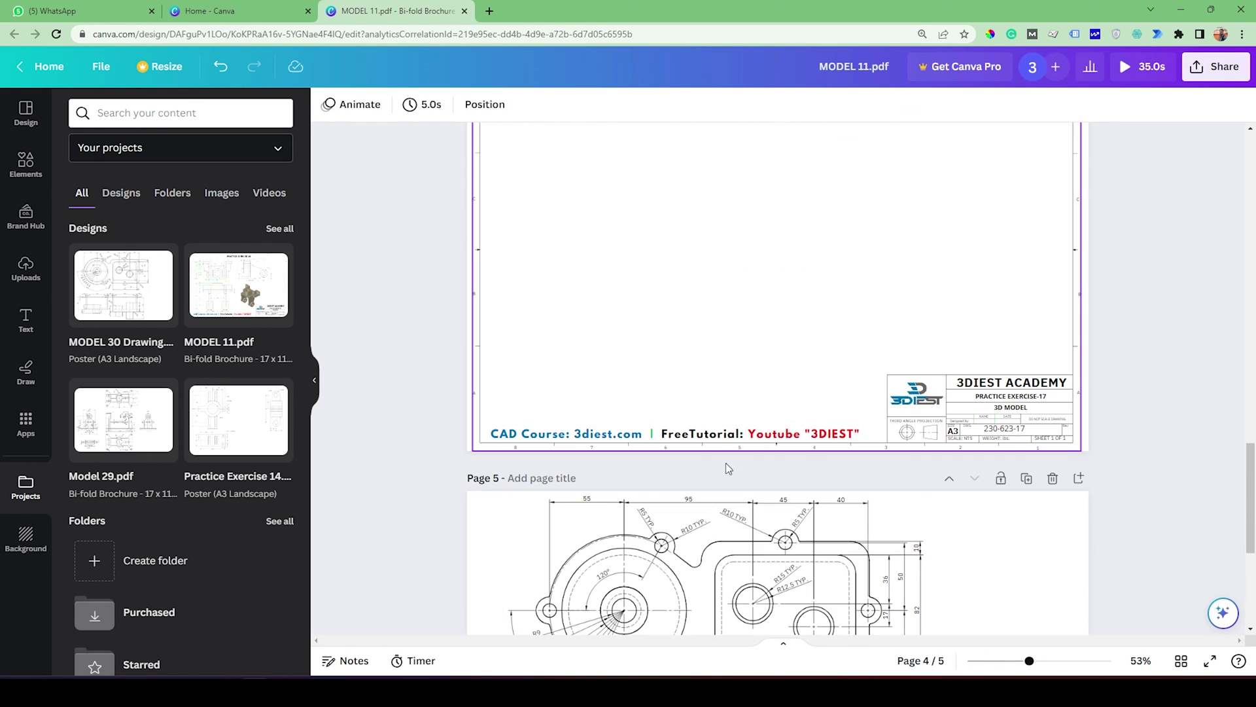
- Move the grouped MODEL 30 drawing from page 5 onto page 4, deleting the emptied page 5
left_click(744, 543)
key("Delete")
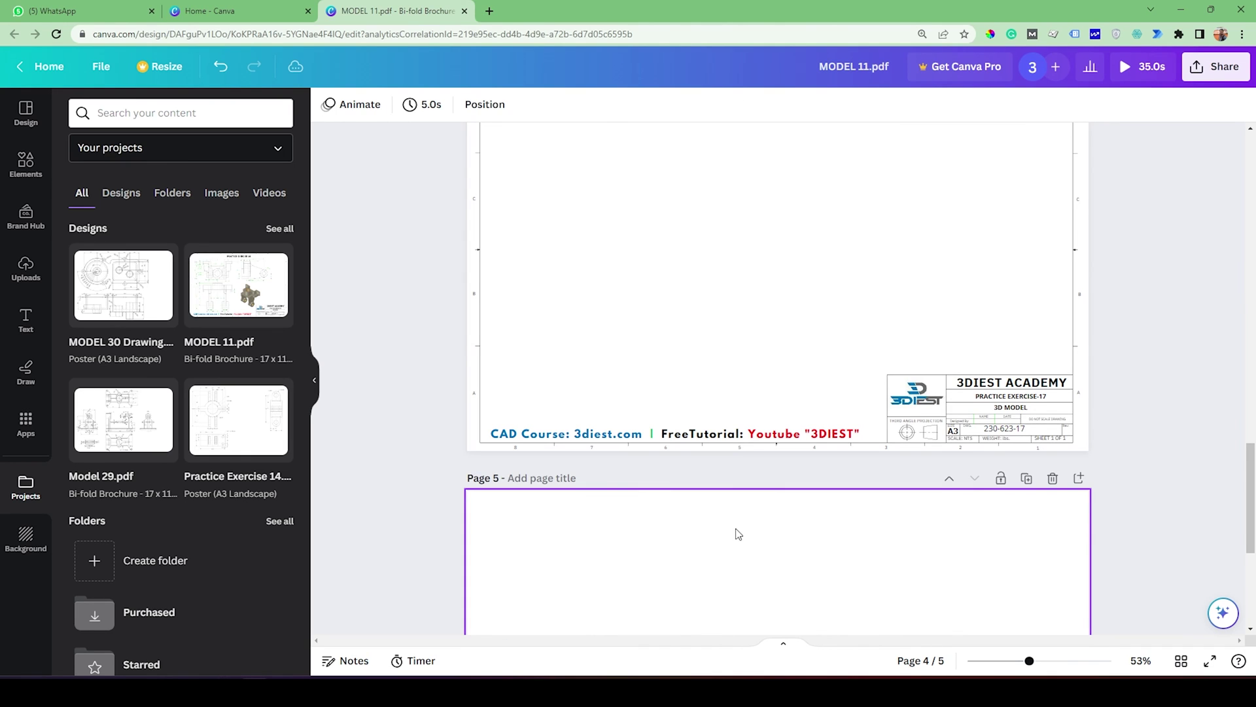
scroll(744, 541, "up", 2)
left_click(1053, 543)
scroll(701, 443, "up", 3)
left_click(625, 401)
scroll(628, 403, "down", 2)
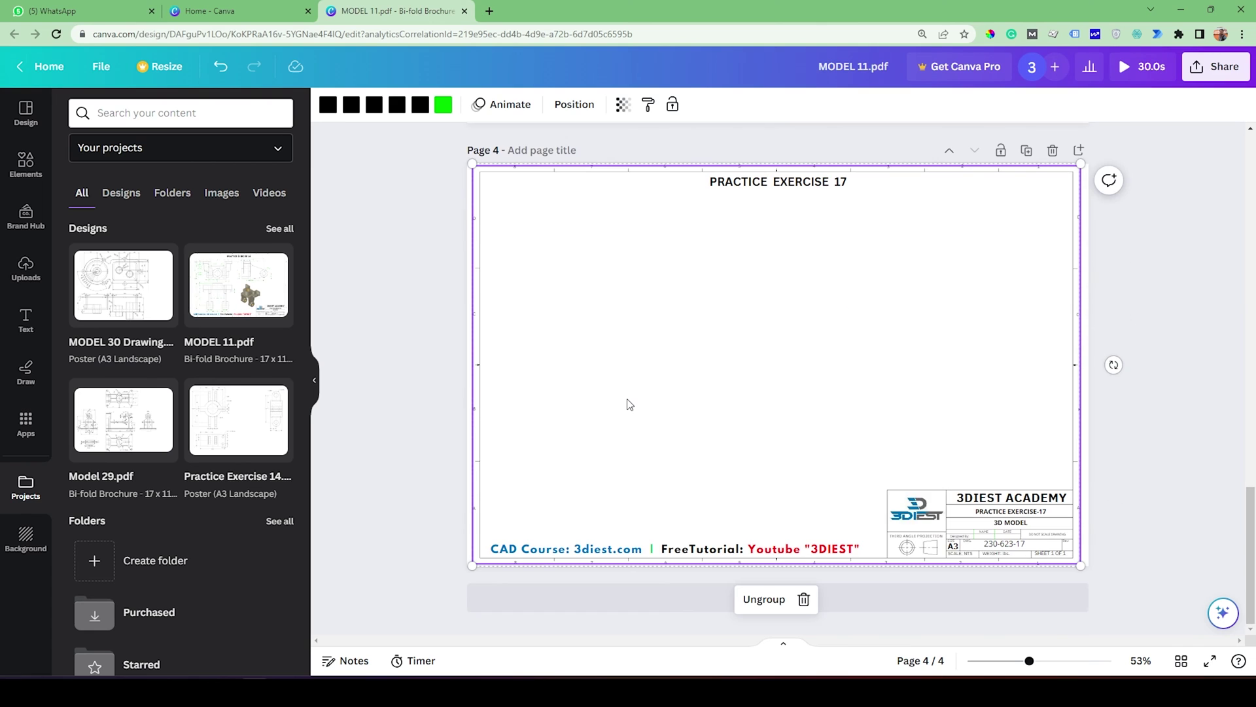
key("ctrl+v")
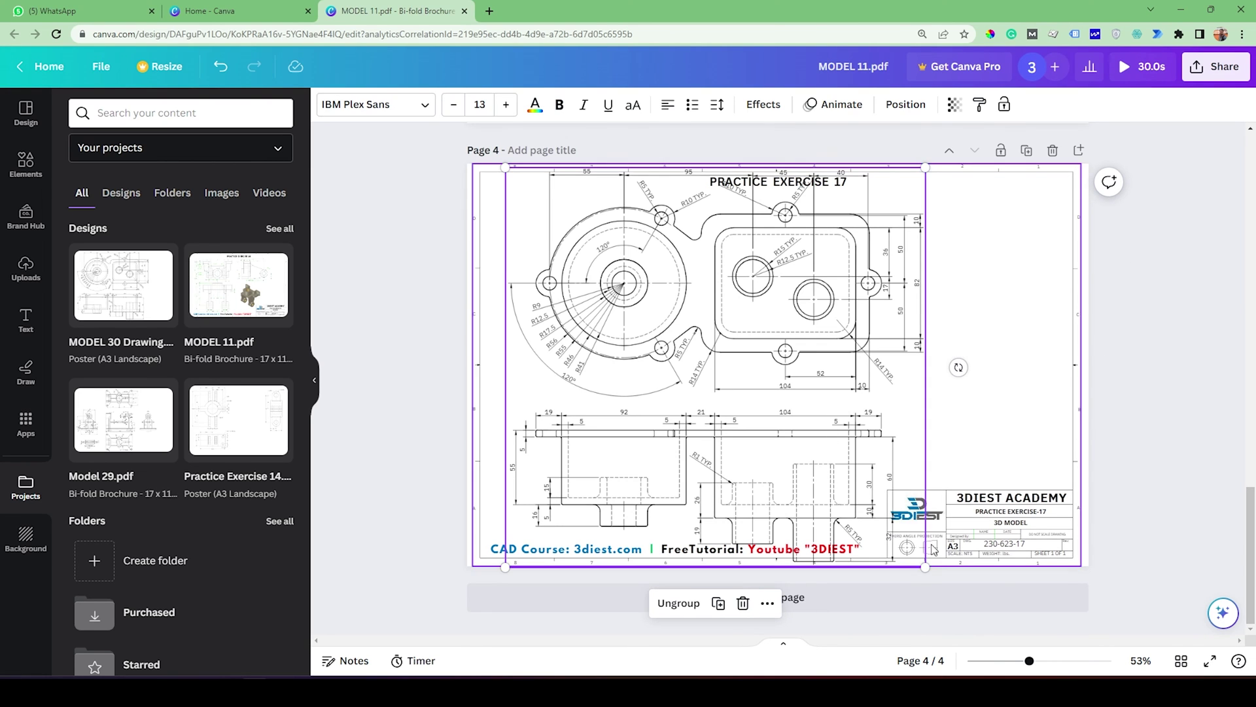
- Scale down the pasted drawing and position it inside the sheet frame on page 4, between the heading and the course footer
left_click_drag(925, 567, 831, 505)
left_click_drag(676, 299, 674, 327)
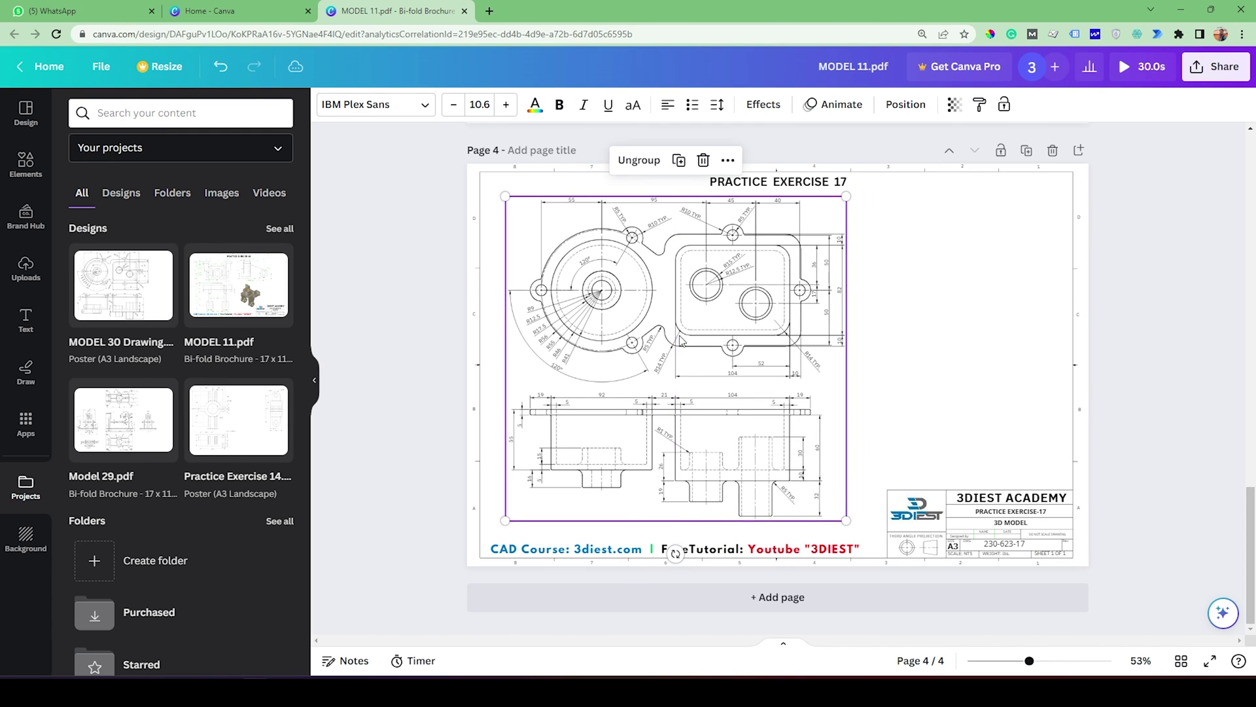
left_click_drag(845, 520, 867, 541)
left_click_drag(726, 426, 714, 417)
mouse_move(857, 532)
left_mouse_down()
mouse_move(865, 543)
mouse_move(856, 538)
left_mouse_up()
left_click(825, 618)
left_click_drag(718, 335, 715, 332)
left_click(934, 330)
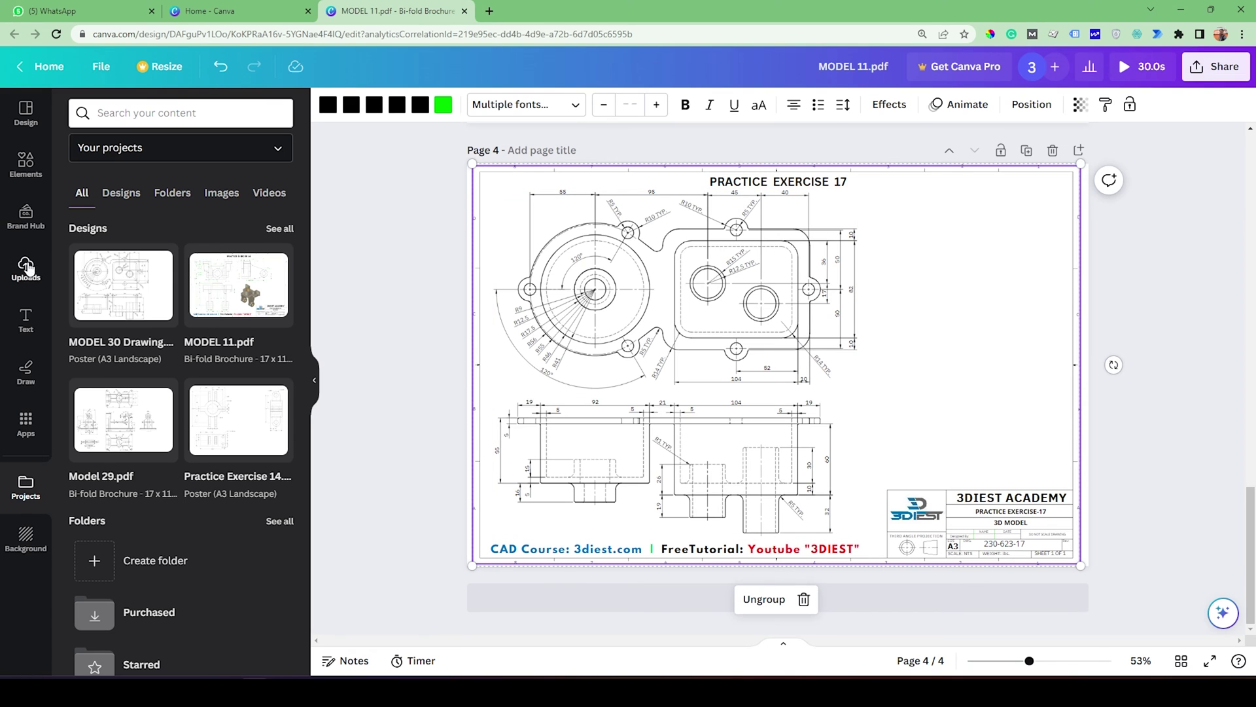
- Insert the uploaded 8.0 s video of the green model onto page 4 and start its playback
left_click(29, 271)
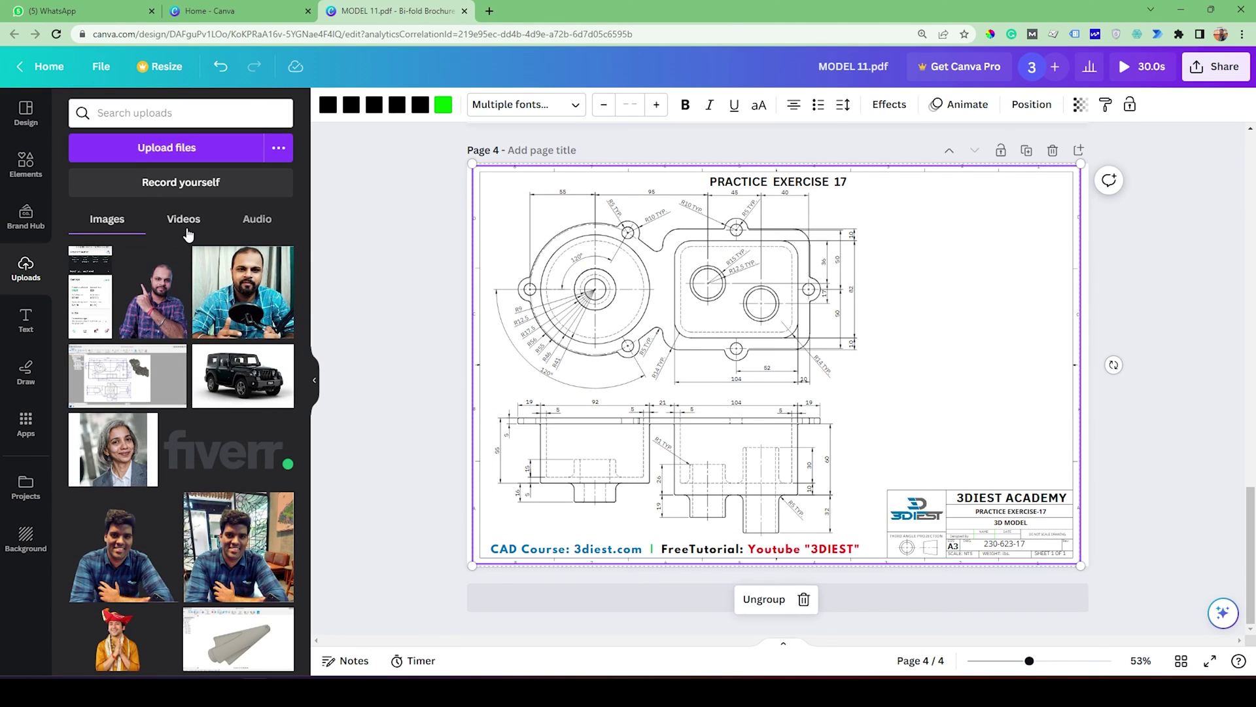
left_click(184, 225)
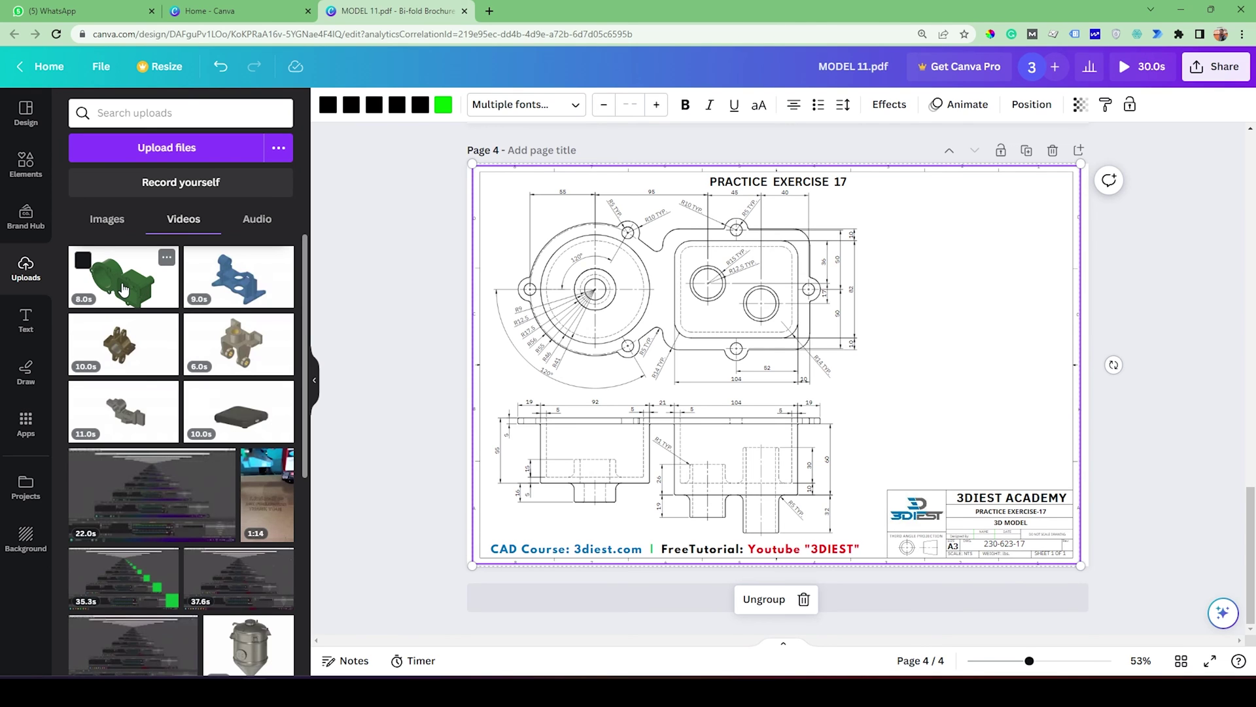
left_click(123, 288)
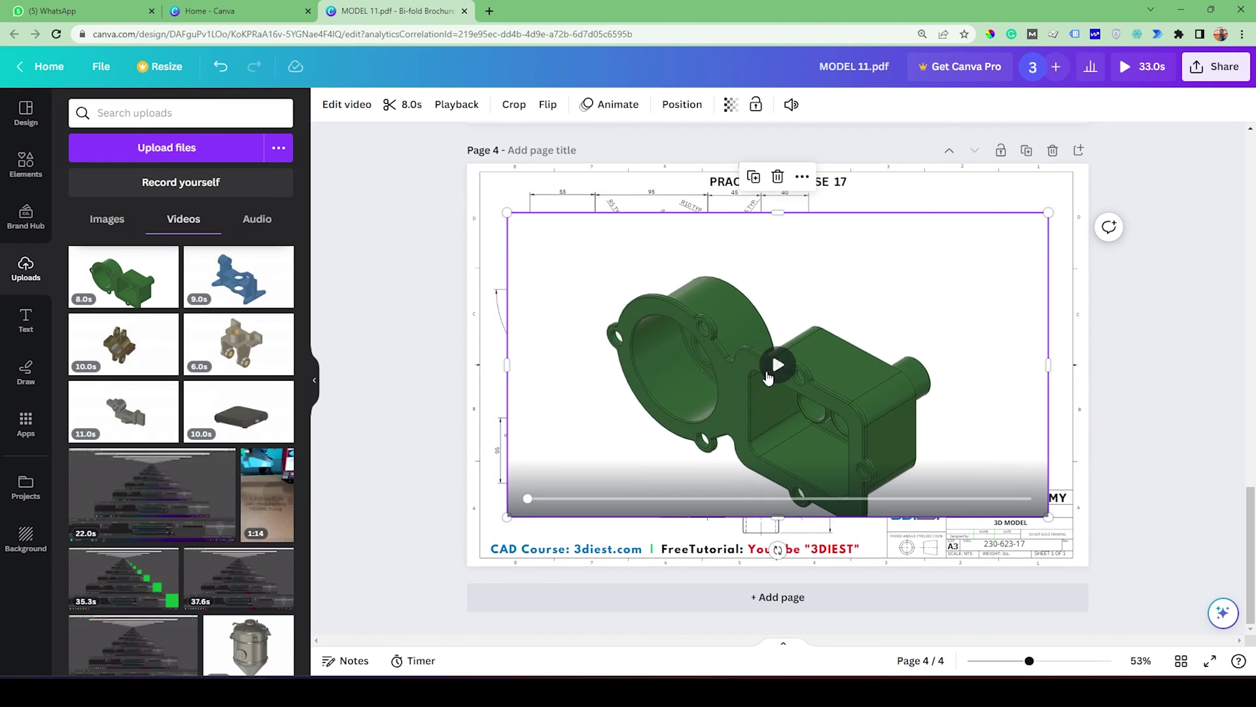
left_click(777, 365)
- Crop the empty margins off both sides and the top of the model video while checking its rotation
left_click_drag(507, 364, 569, 366)
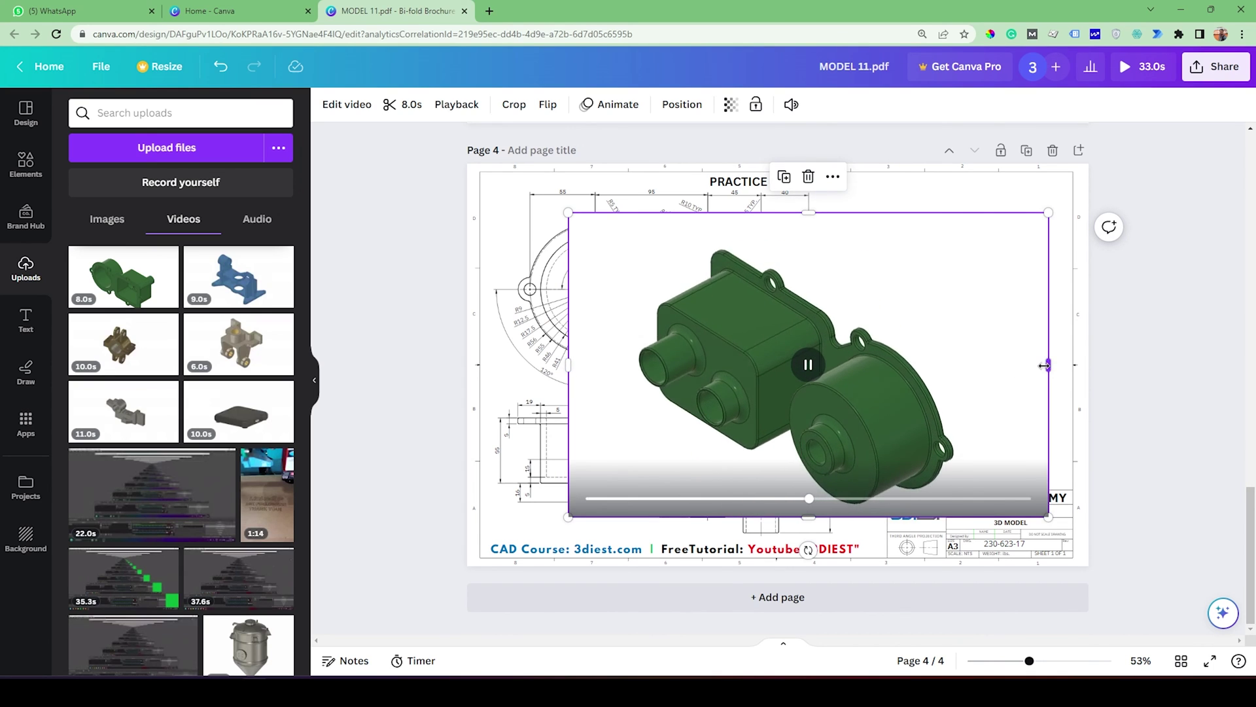
left_click_drag(1045, 365, 1014, 365)
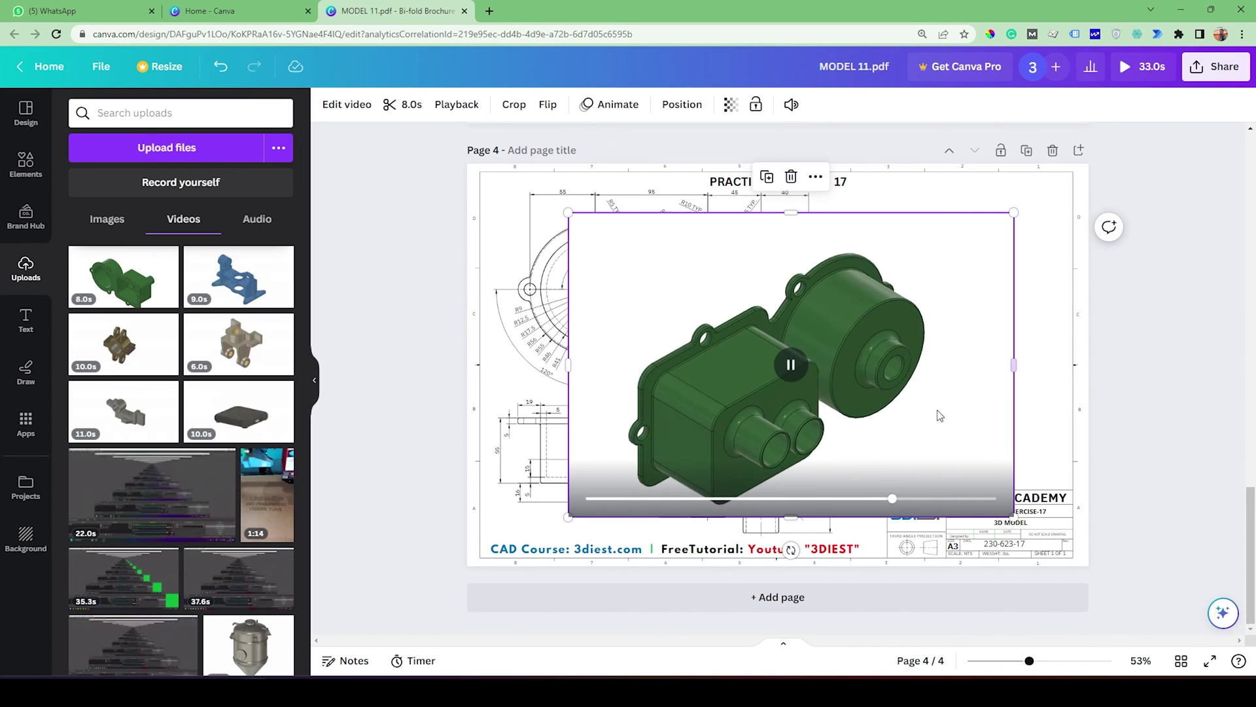
left_click_drag(791, 213, 792, 240)
left_click(793, 383)
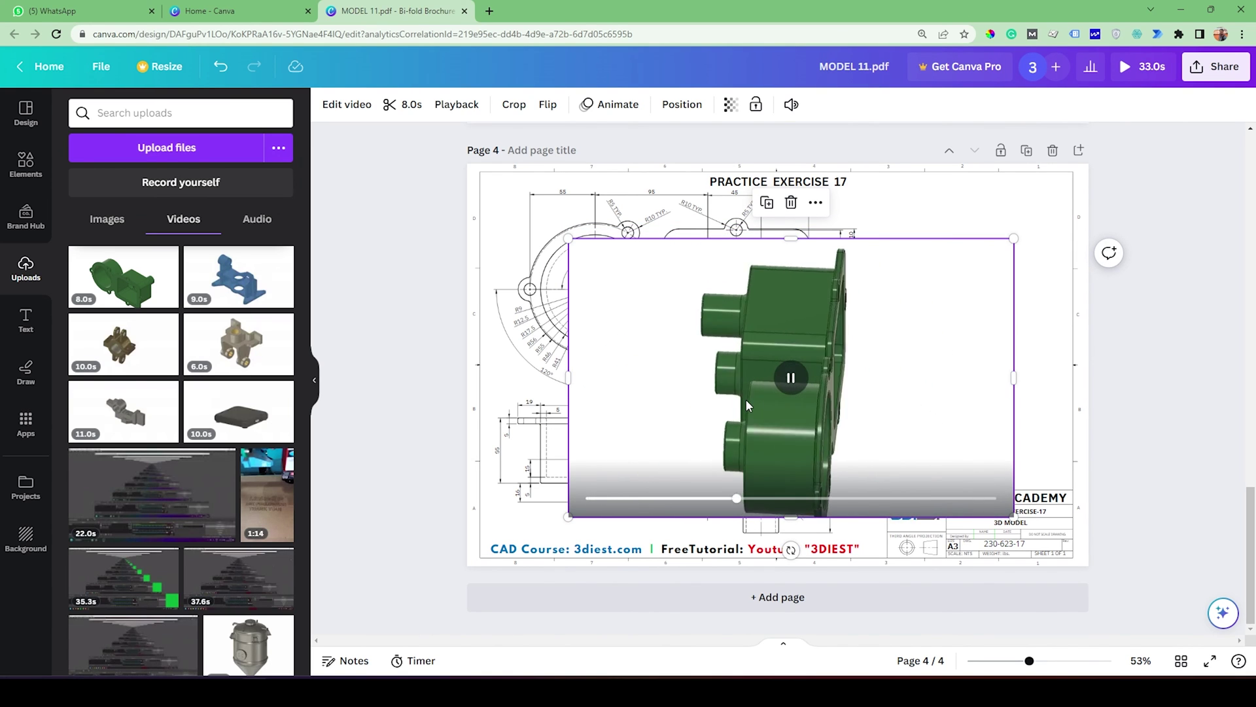
- Shrink the model video and move it against the right edge of the sheet, above the title block
left_click(1196, 385)
left_click(921, 370)
left_click_drag(569, 516, 713, 450)
left_click_drag(900, 343, 962, 357)
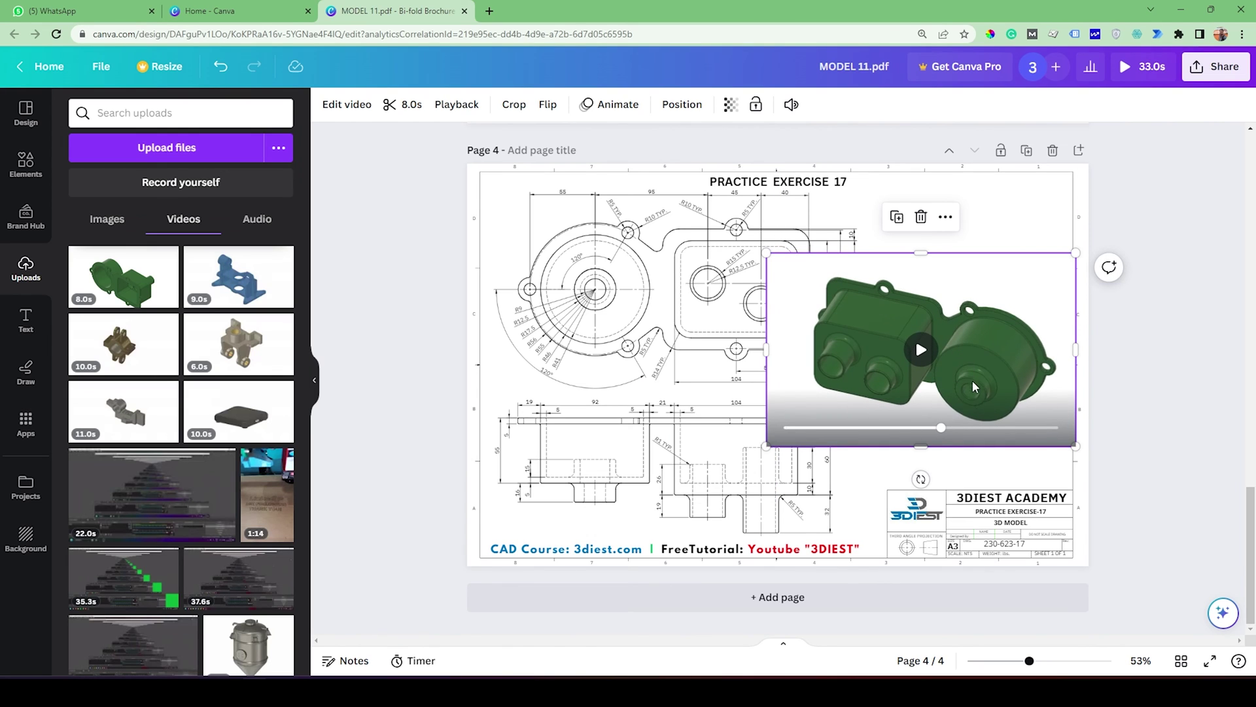
left_click(1136, 337)
left_click(998, 332)
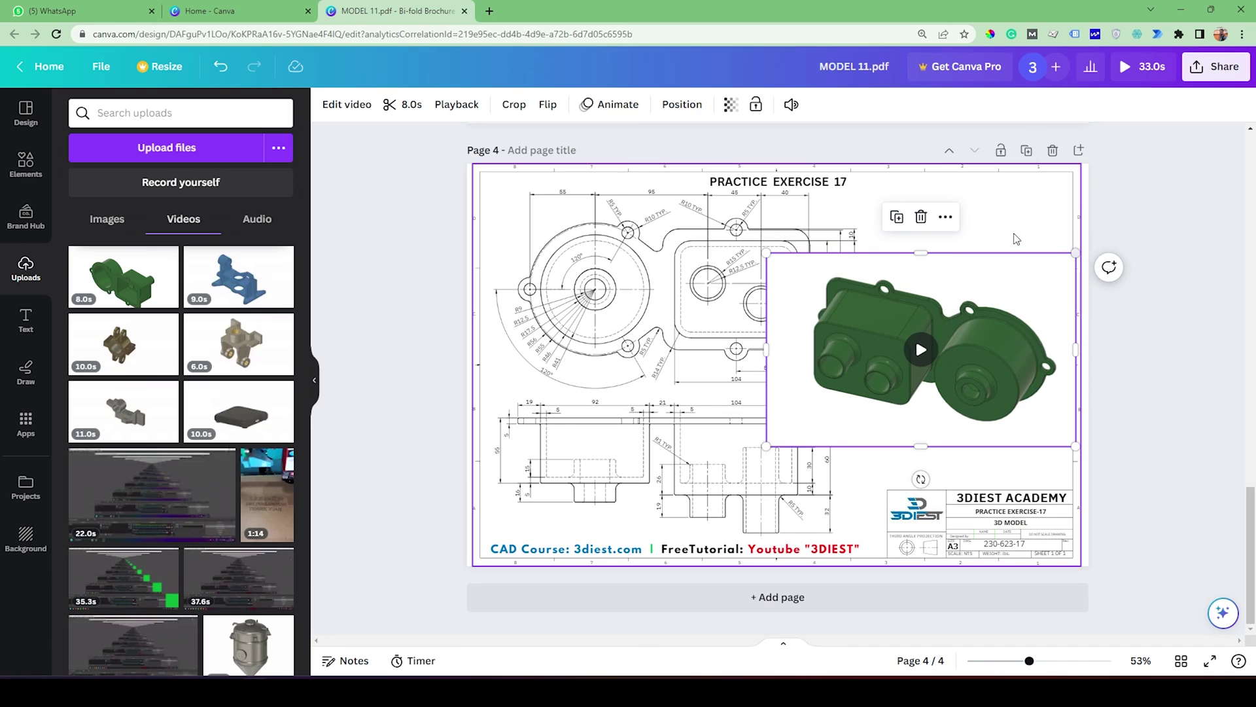
left_click(946, 217)
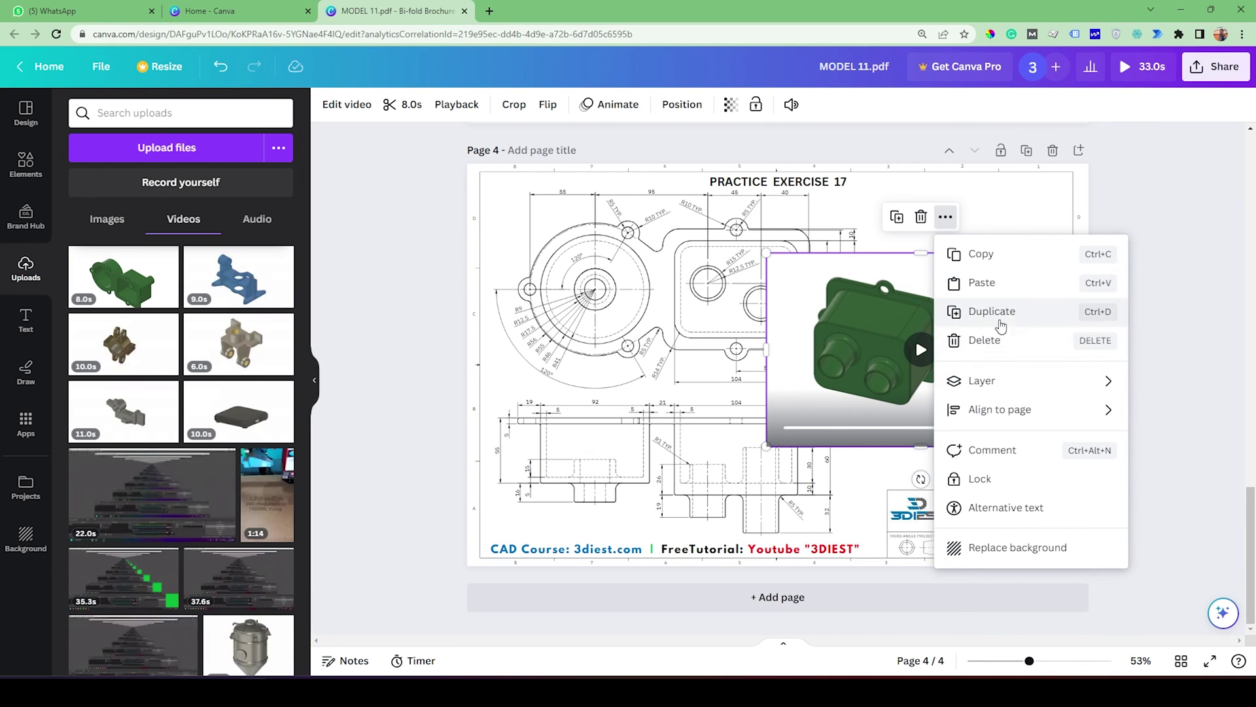
left_click(1211, 398)
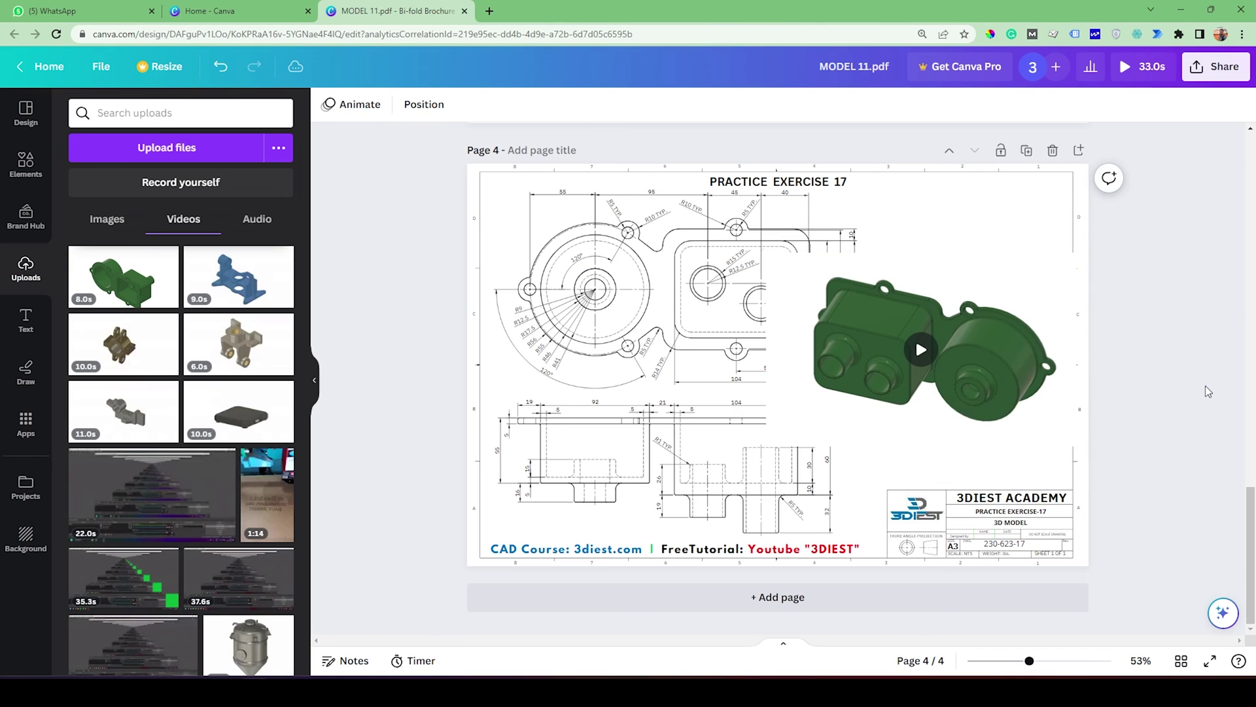
- Rotate the model video to an upright orientation and size it to fill the space beside the drawing
left_click(916, 383)
left_click_drag(766, 445, 807, 421)
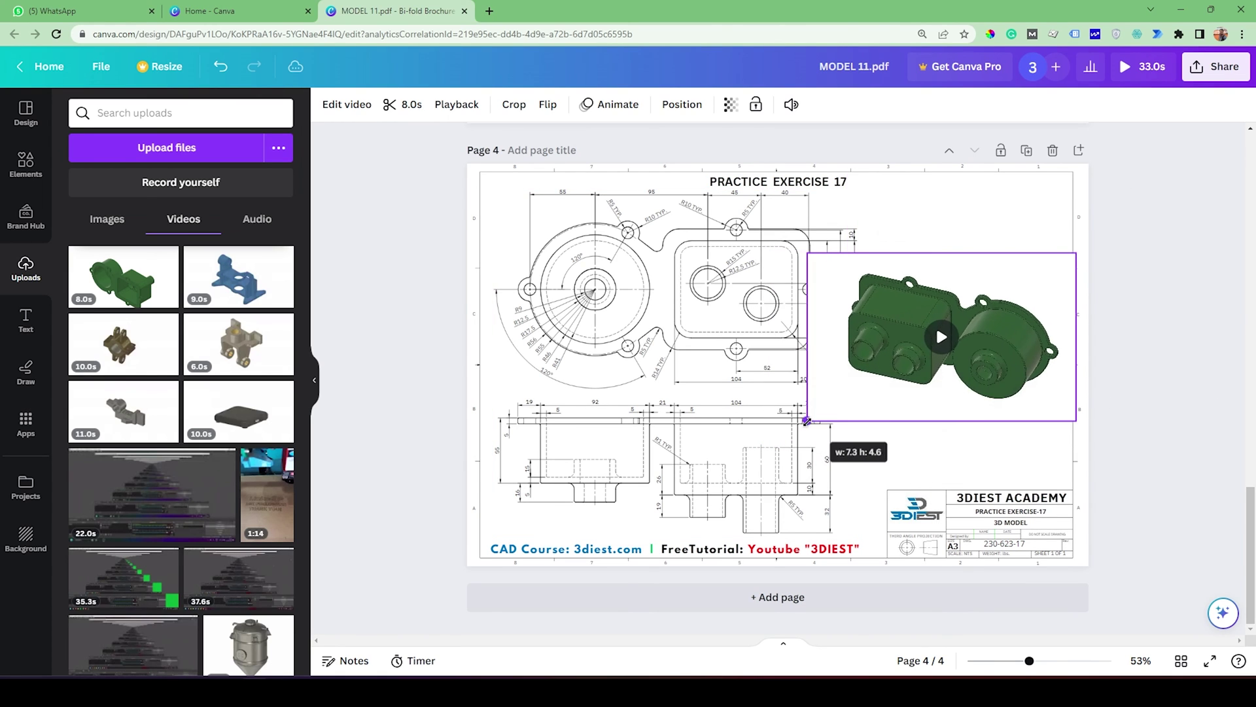
left_click_drag(922, 452, 1011, 301)
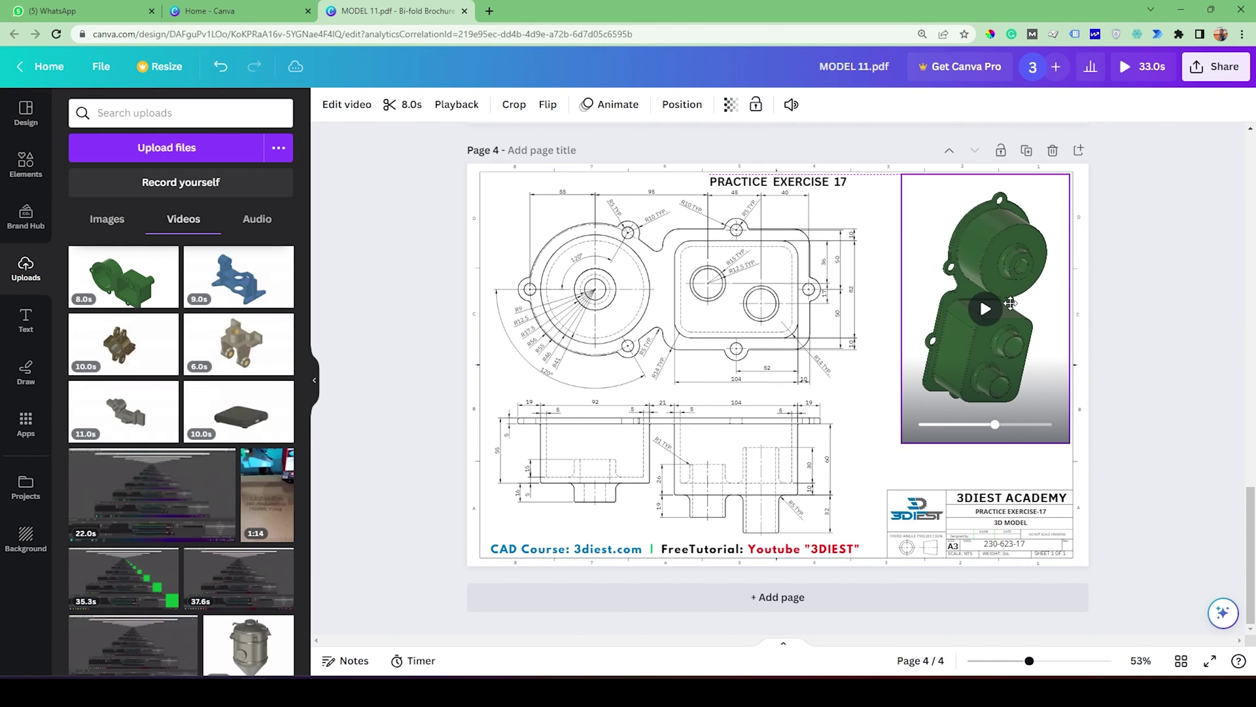
left_click_drag(906, 438, 824, 491)
- Send the model video to the back layer behind the title block and play it to check the fit
left_click(1002, 308)
right_click(978, 295)
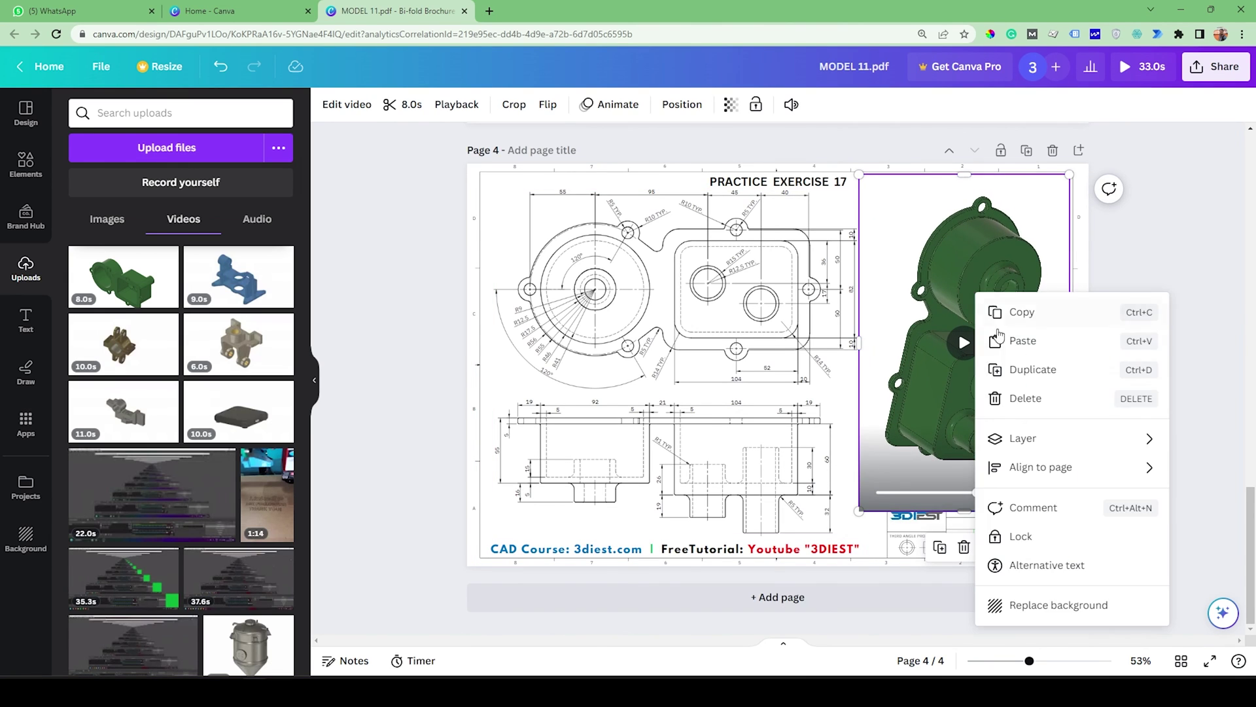
mouse_move(1046, 438)
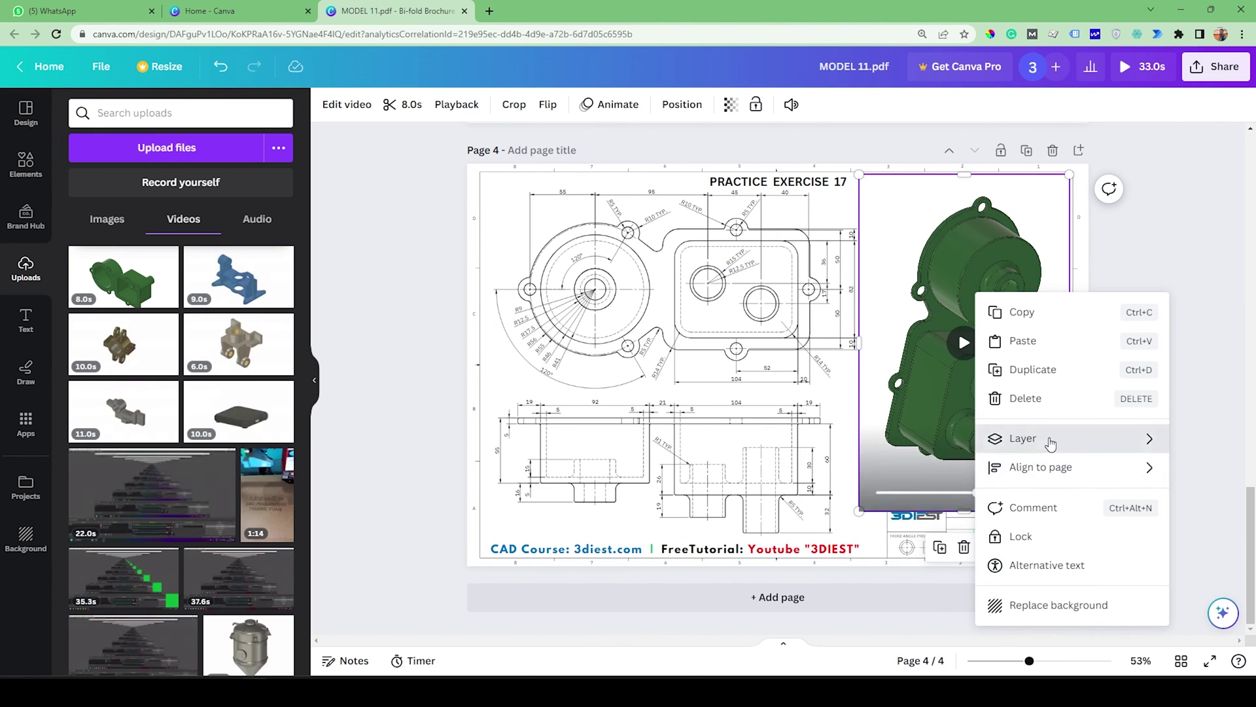
left_click(880, 539)
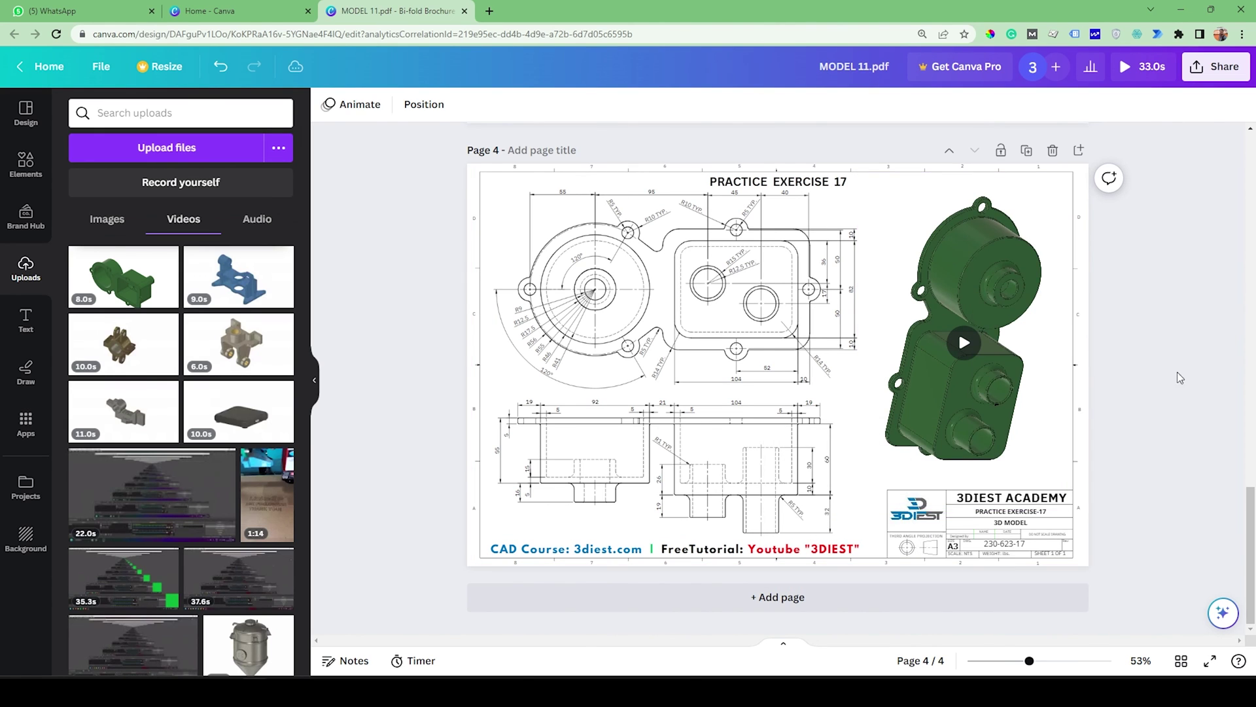
left_click(969, 347)
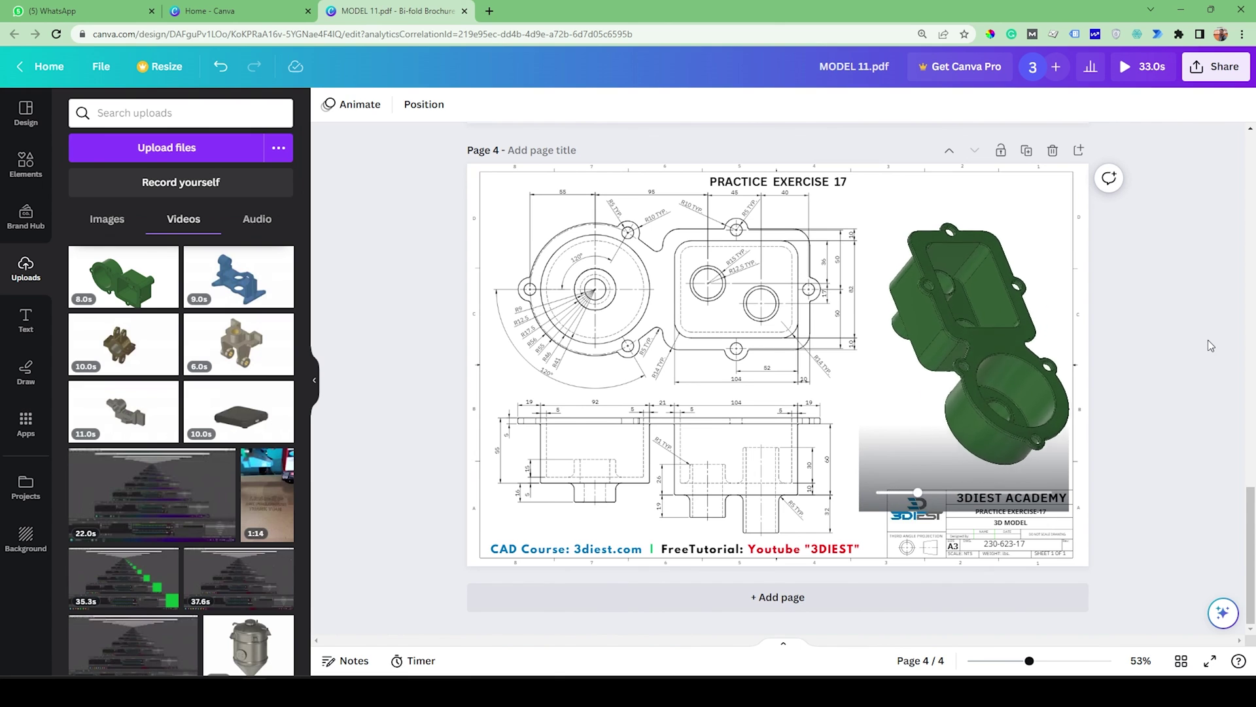
left_click(1006, 354)
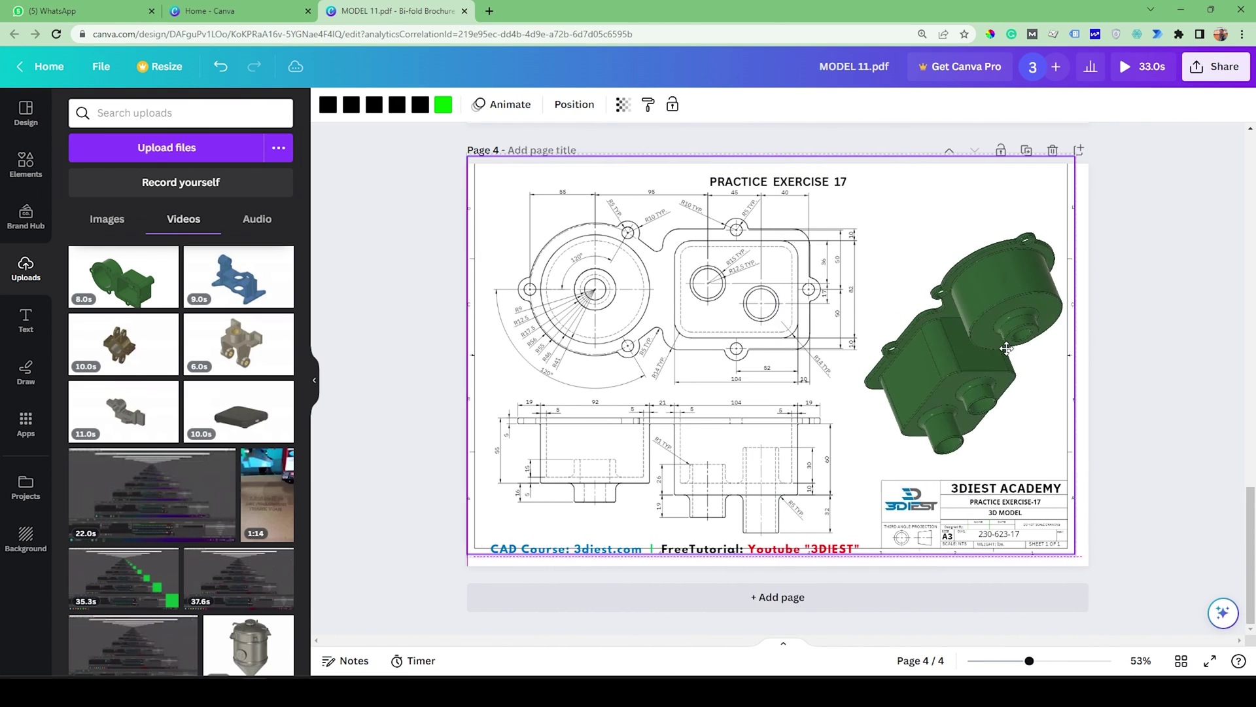
- Send the sheet template group to the back and shift the model video slightly upward
right_click(991, 285)
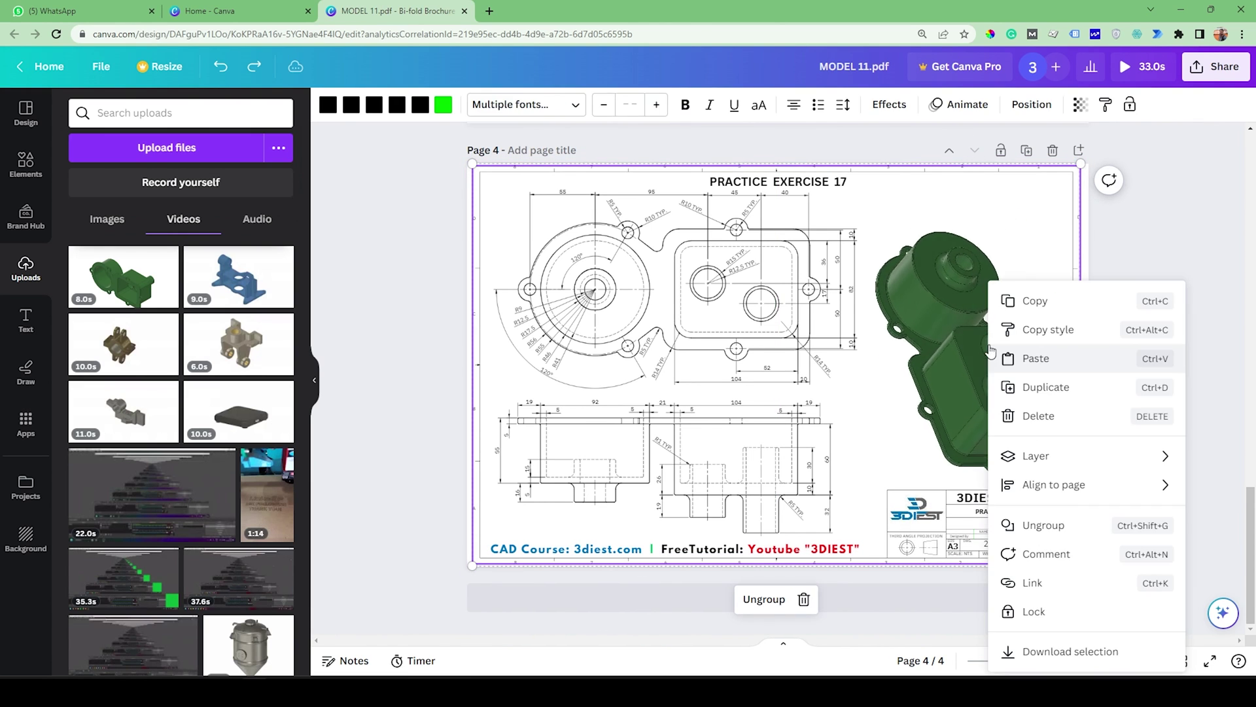
mouse_move(1060, 461)
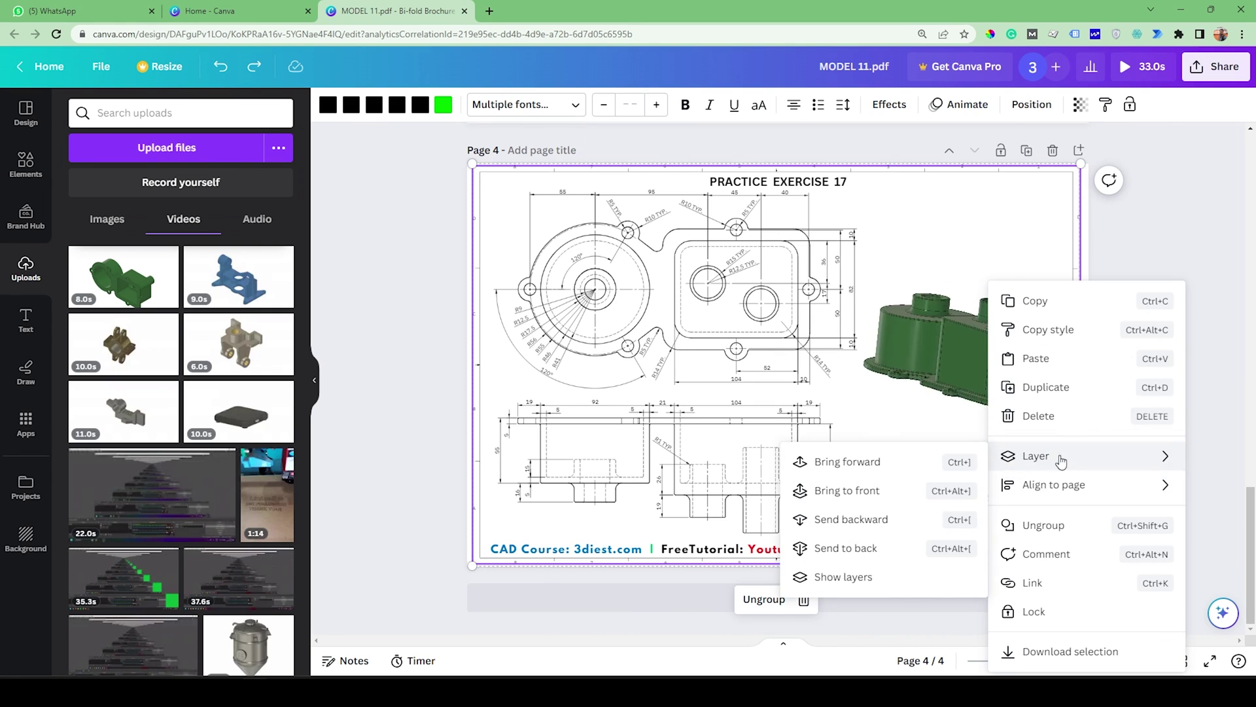
left_click(880, 549)
left_click(1135, 356)
left_click_drag(1007, 363, 1009, 341)
left_click(1153, 371)
- Send the model video to the back behind the sheet template and play it to check its clearance
left_click(981, 348)
right_click(996, 353)
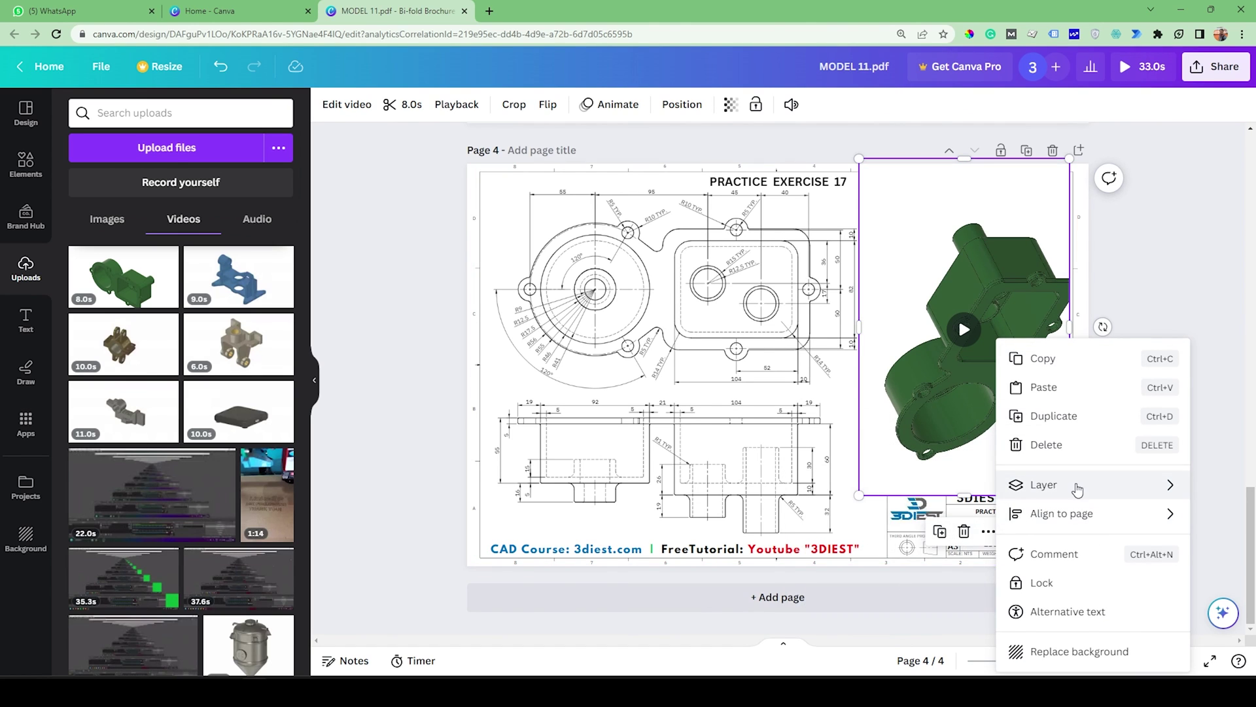
mouse_move(1077, 489)
left_click(900, 577)
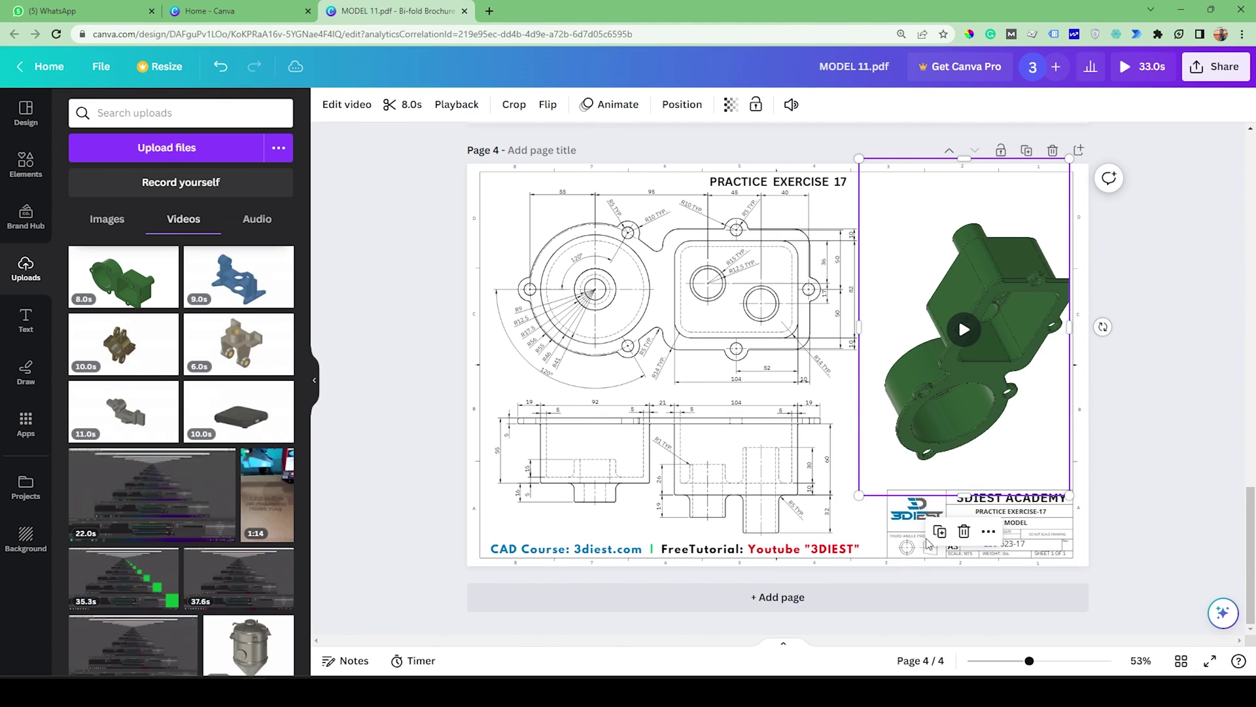
left_click(1138, 413)
left_click(978, 347)
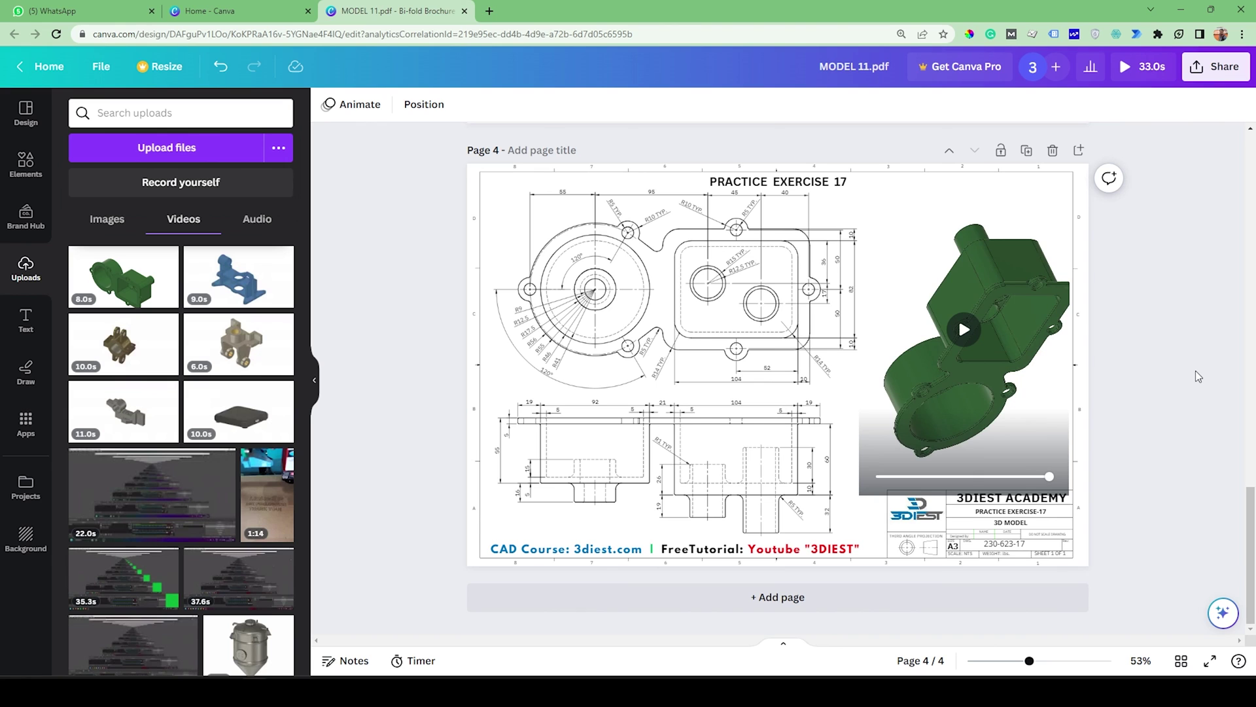
left_click(964, 332)
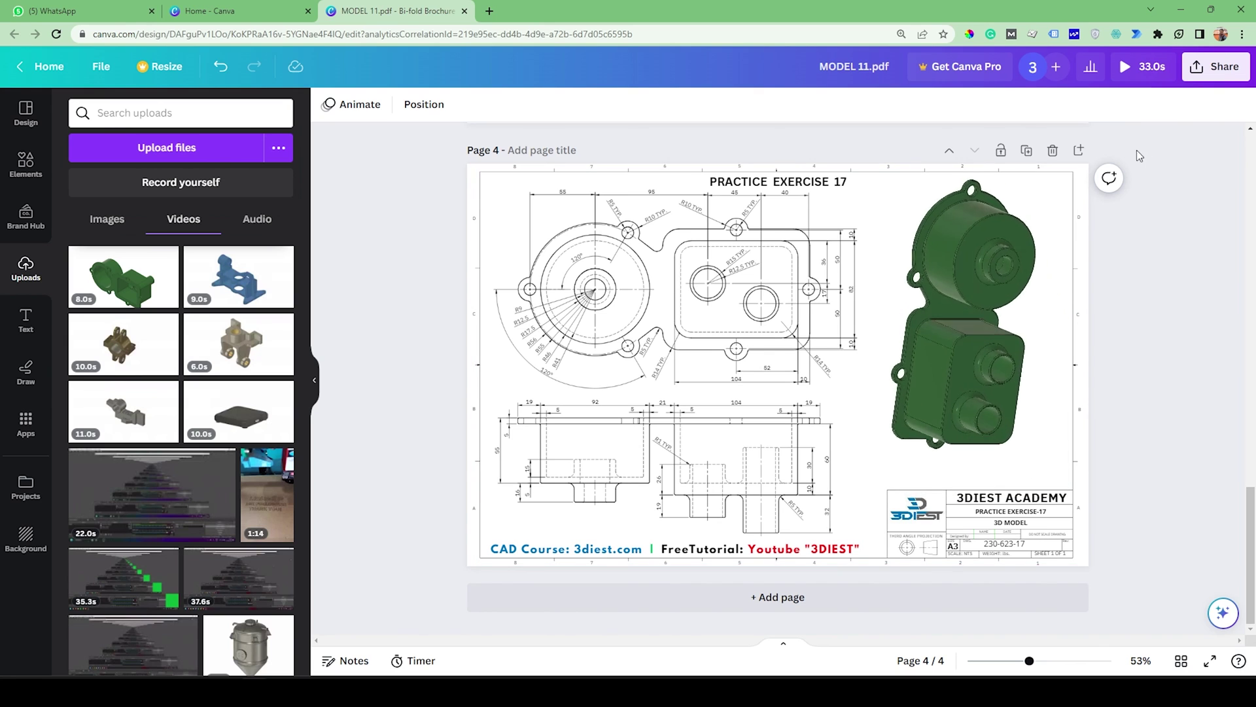
- Open the design's download settings and choose GIF as the file type
left_click(1218, 70)
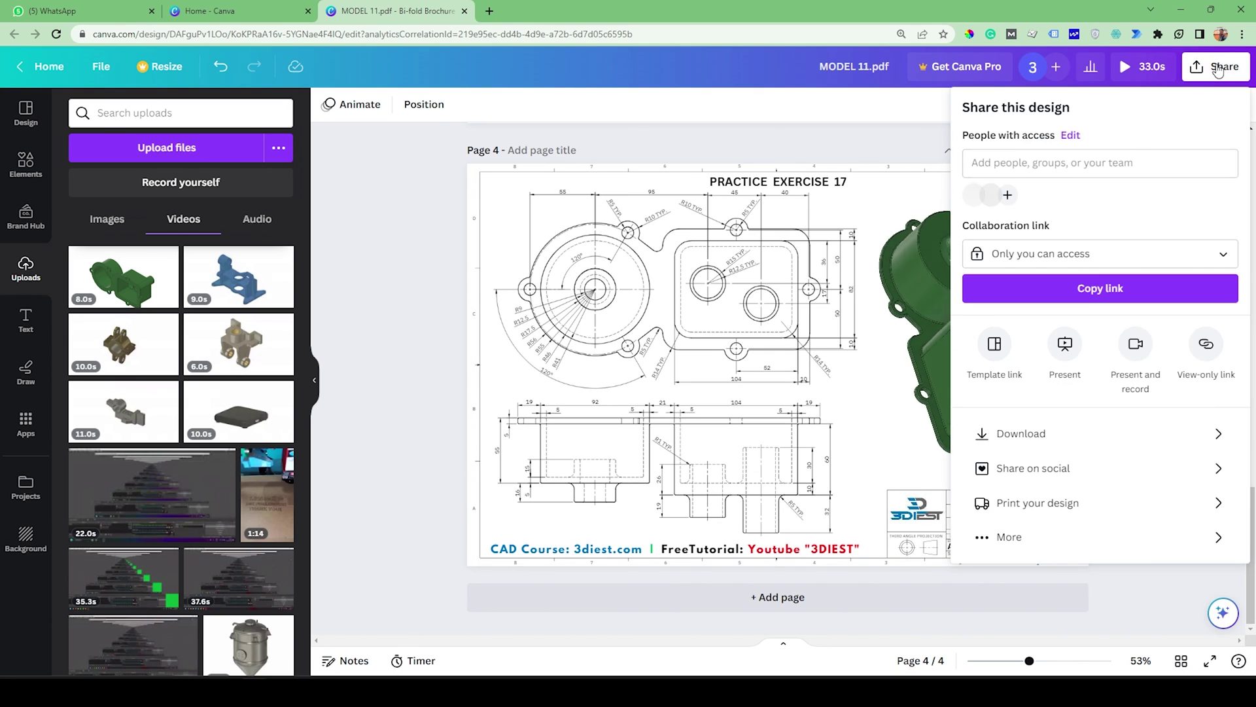
left_click(1105, 435)
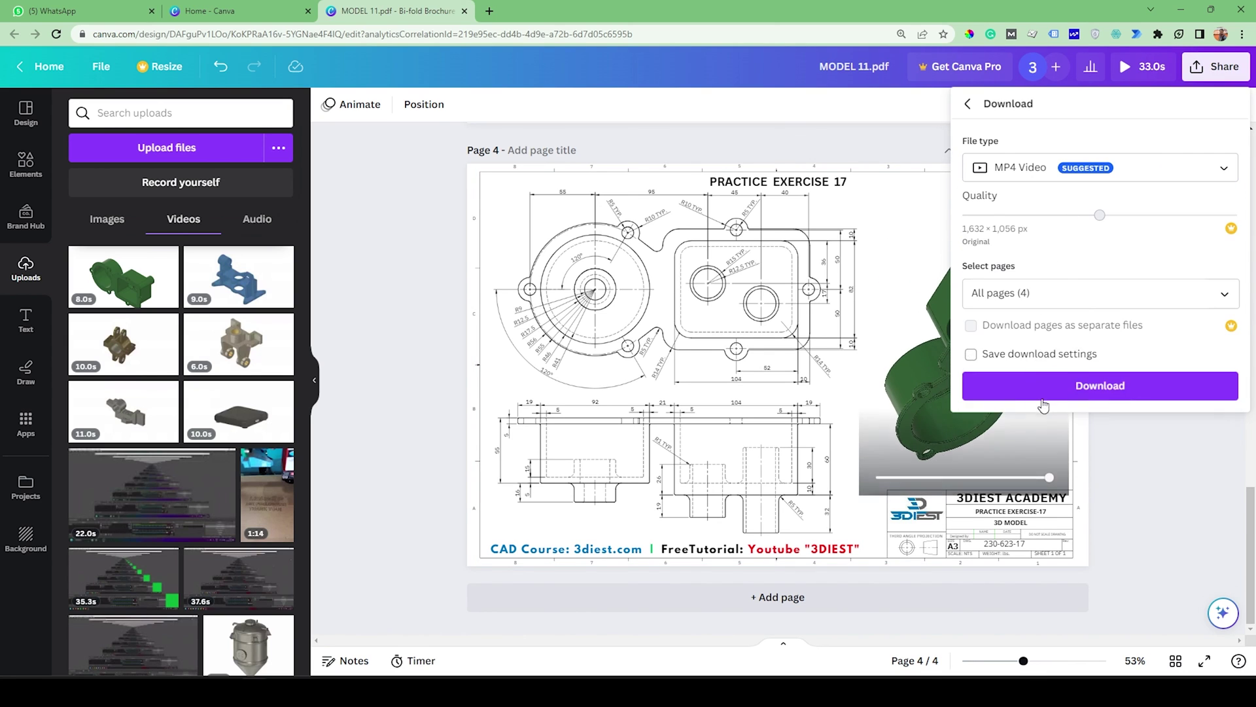
left_click(1057, 169)
left_click(1023, 458)
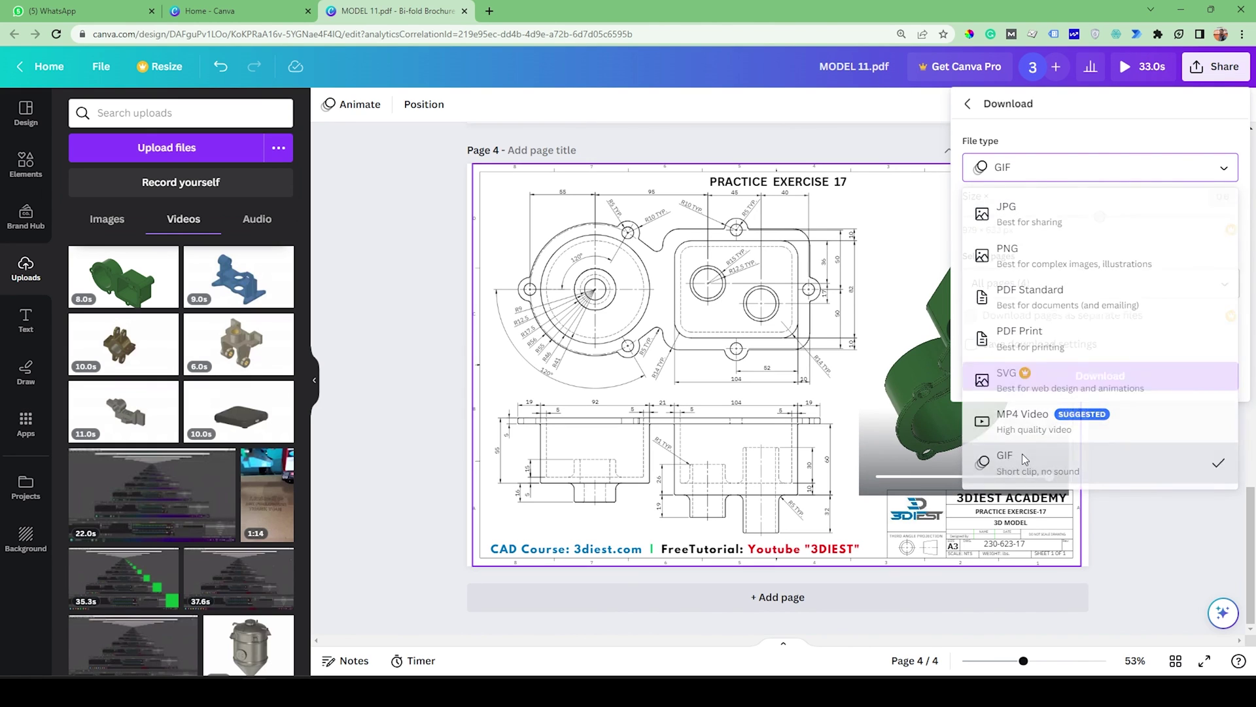
- Limit the download to page 4 by excluding pages 1, 2 and 3, and download the GIF
left_click(1073, 284)
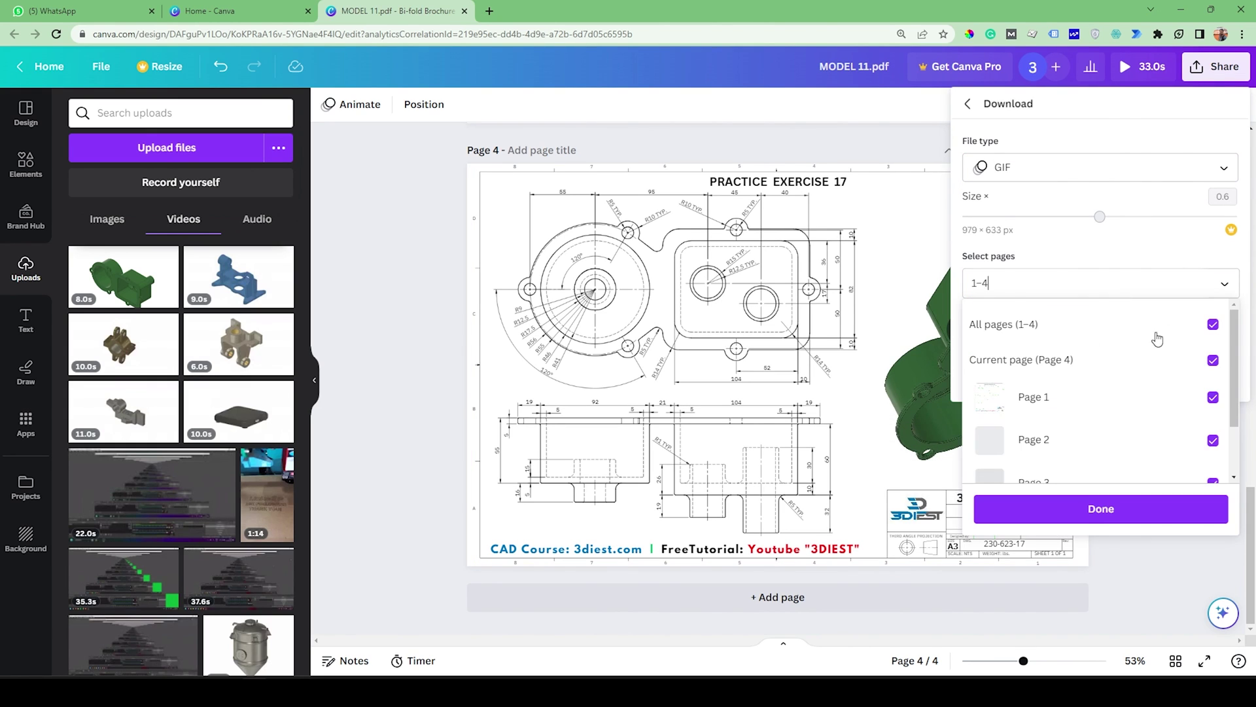
scroll(1163, 392, "down", 2)
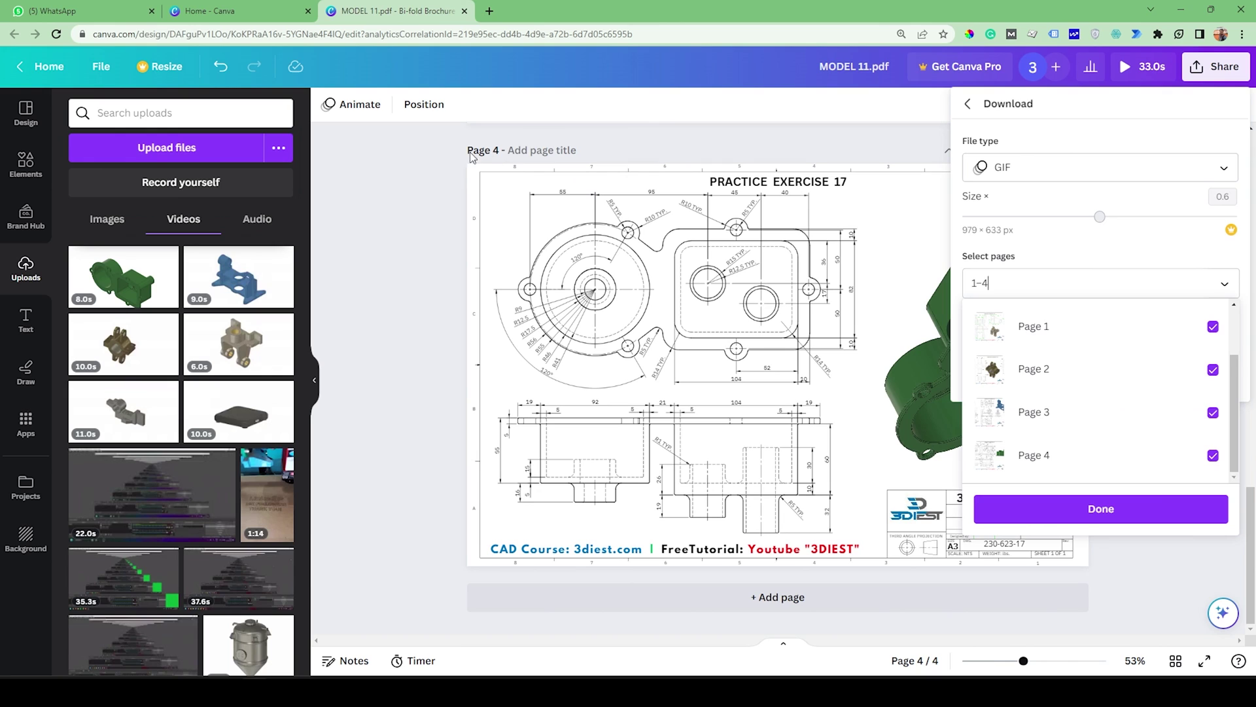
left_click(1213, 327)
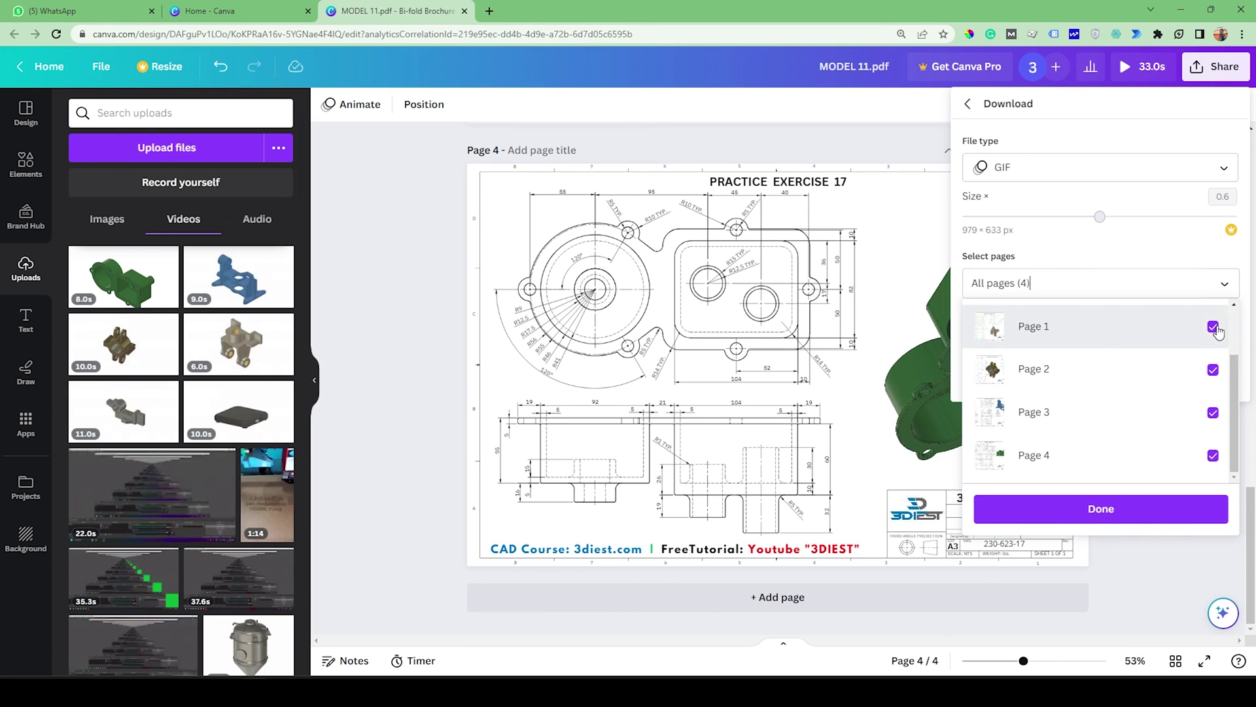
left_click(1213, 369)
left_click(1213, 412)
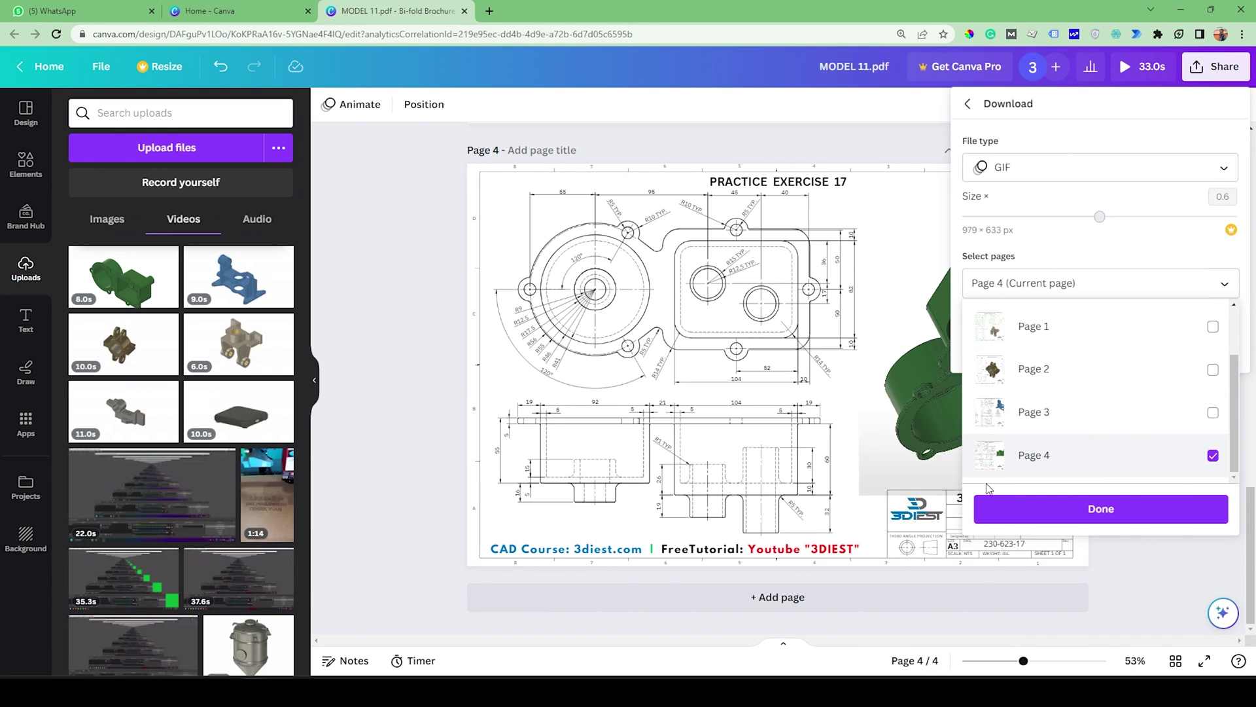
left_click(1148, 513)
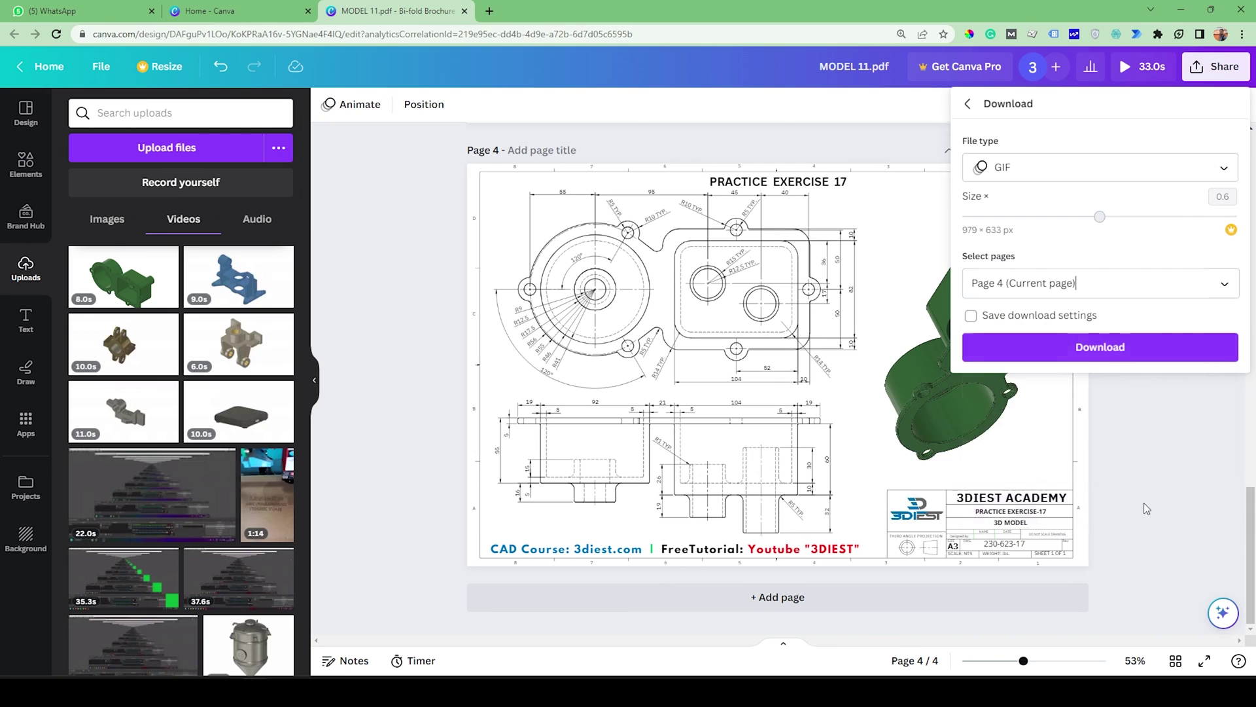
left_click(1127, 354)
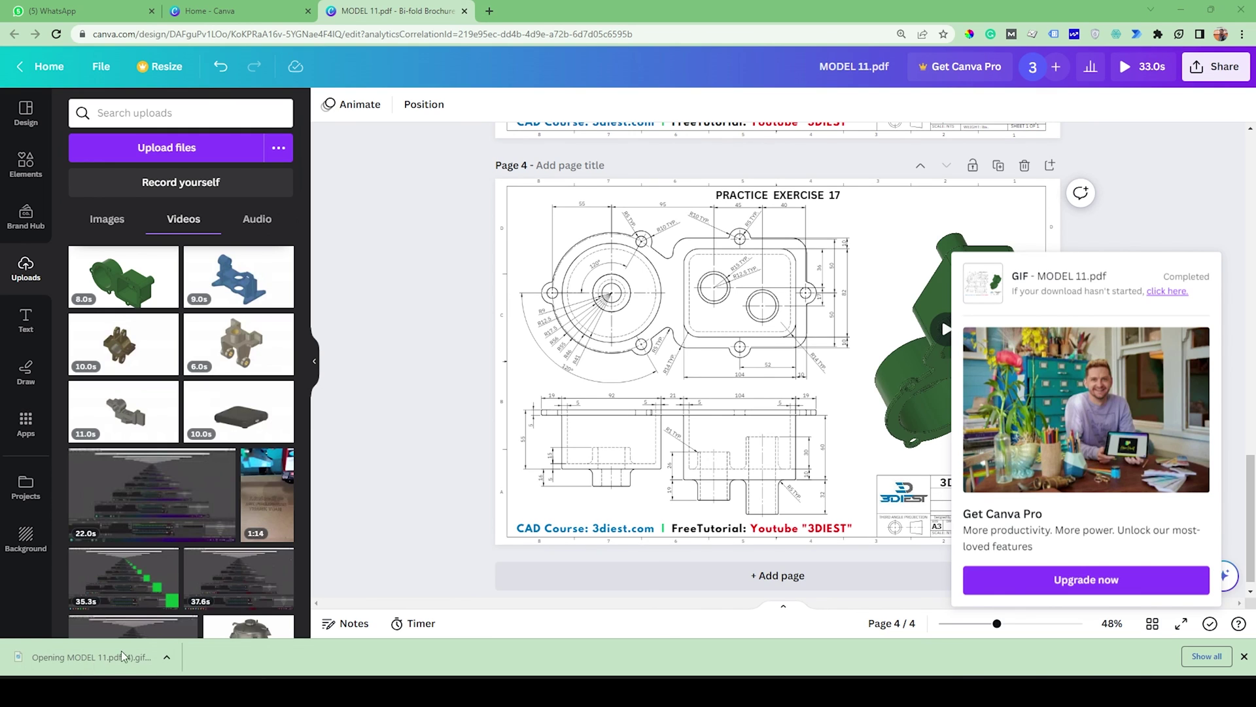
- View the downloaded Practice Exercise 17 GIF in the image viewer alongside the earlier exercise GIFs
left_click(627, 341)
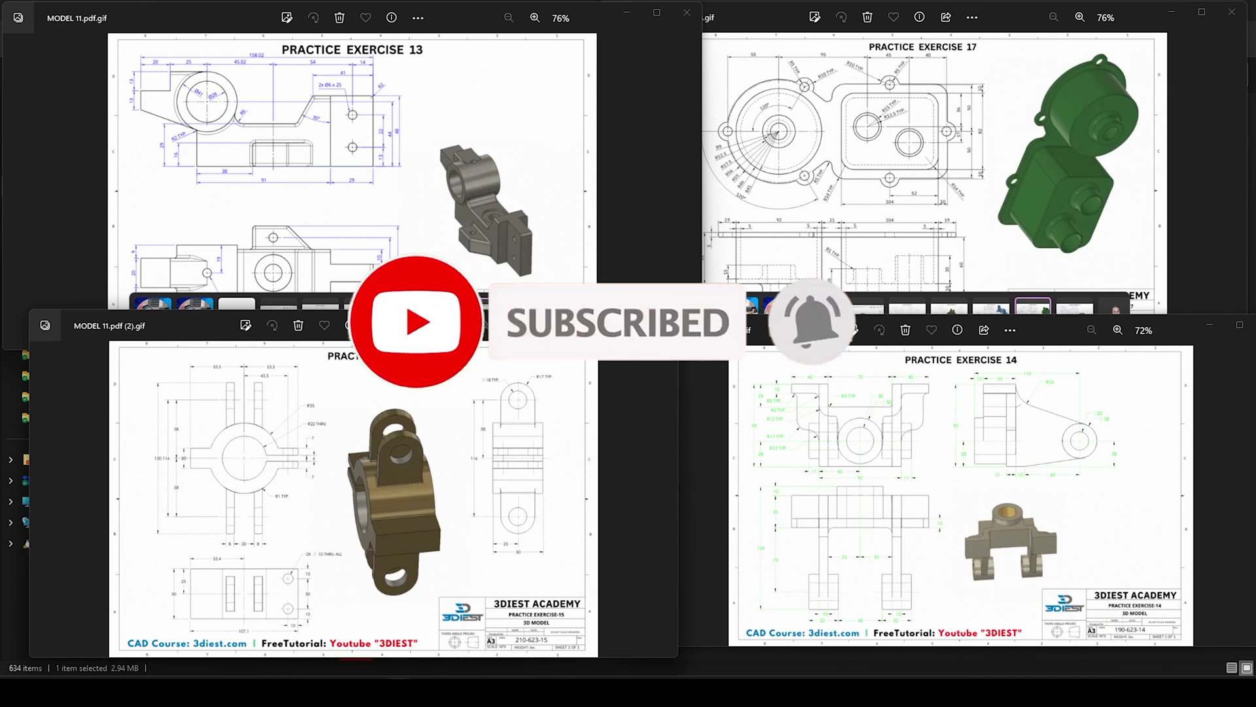
mouse_move(341, 691)
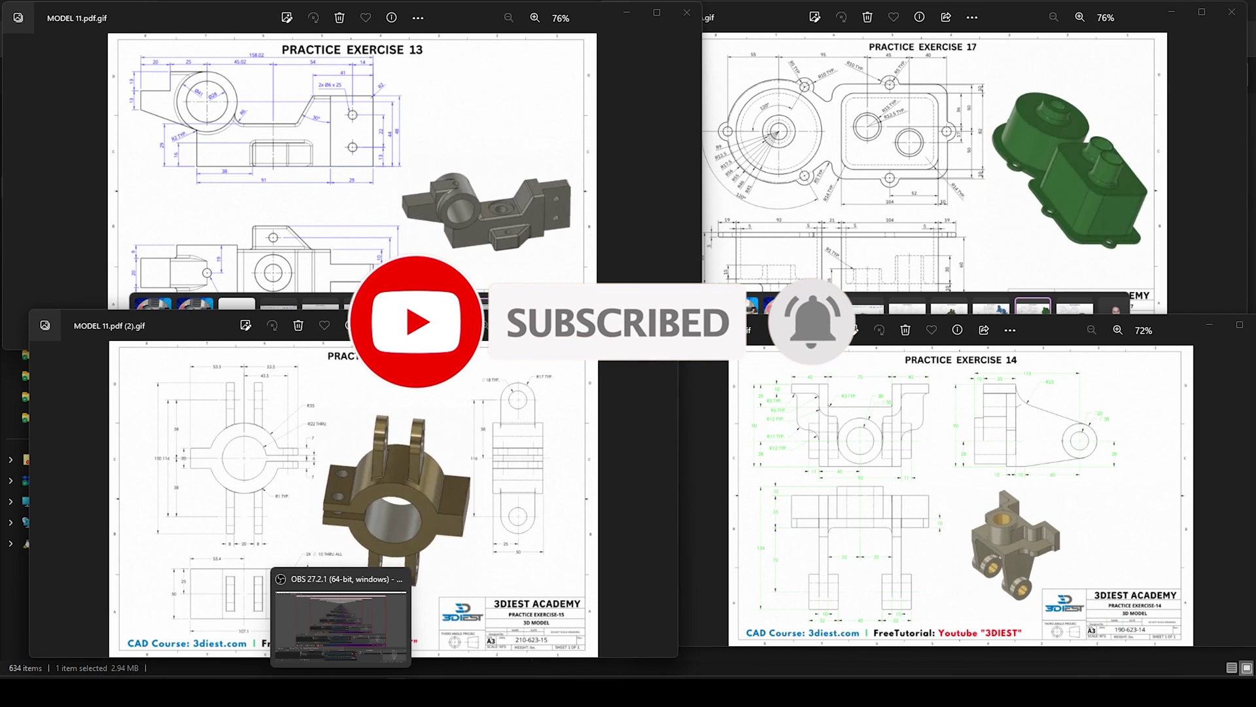